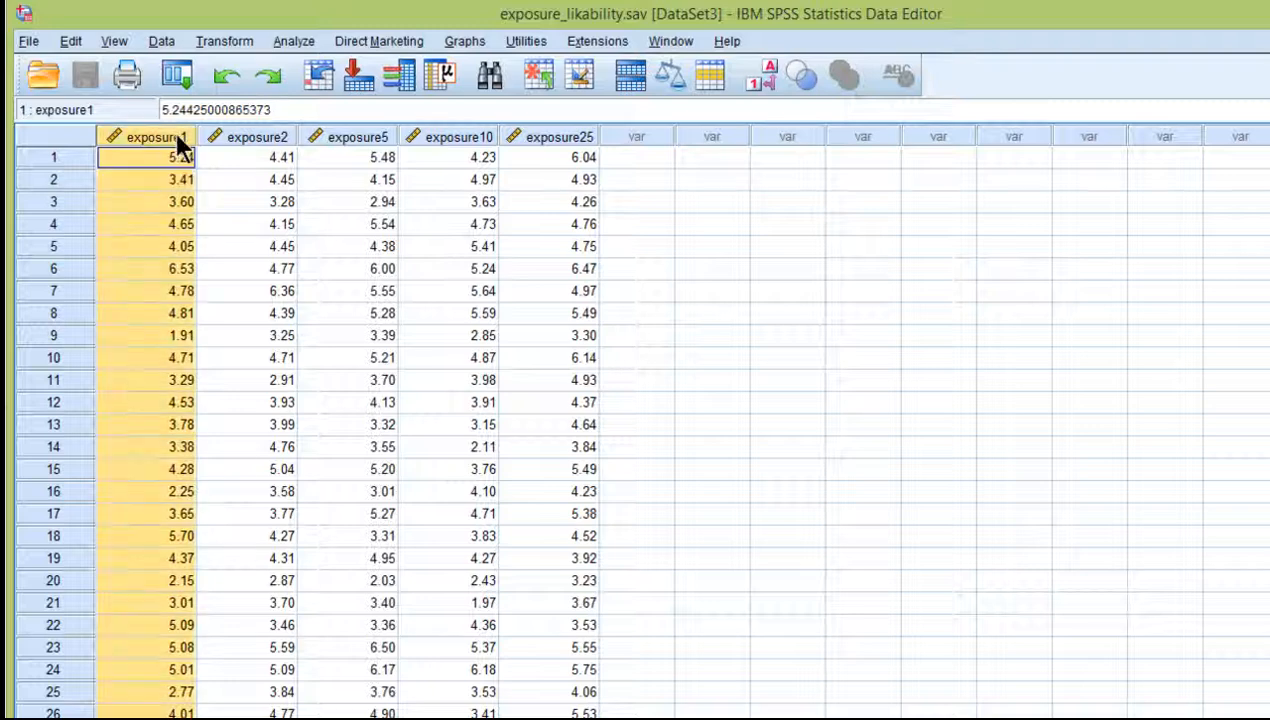
Step: Examine the five repeated-measures columns exposure1, exposure2, exposure5, exposure10 and exposure25 and their values for the first cases
{"action": "left_click", "coordinate": [183, 175]}
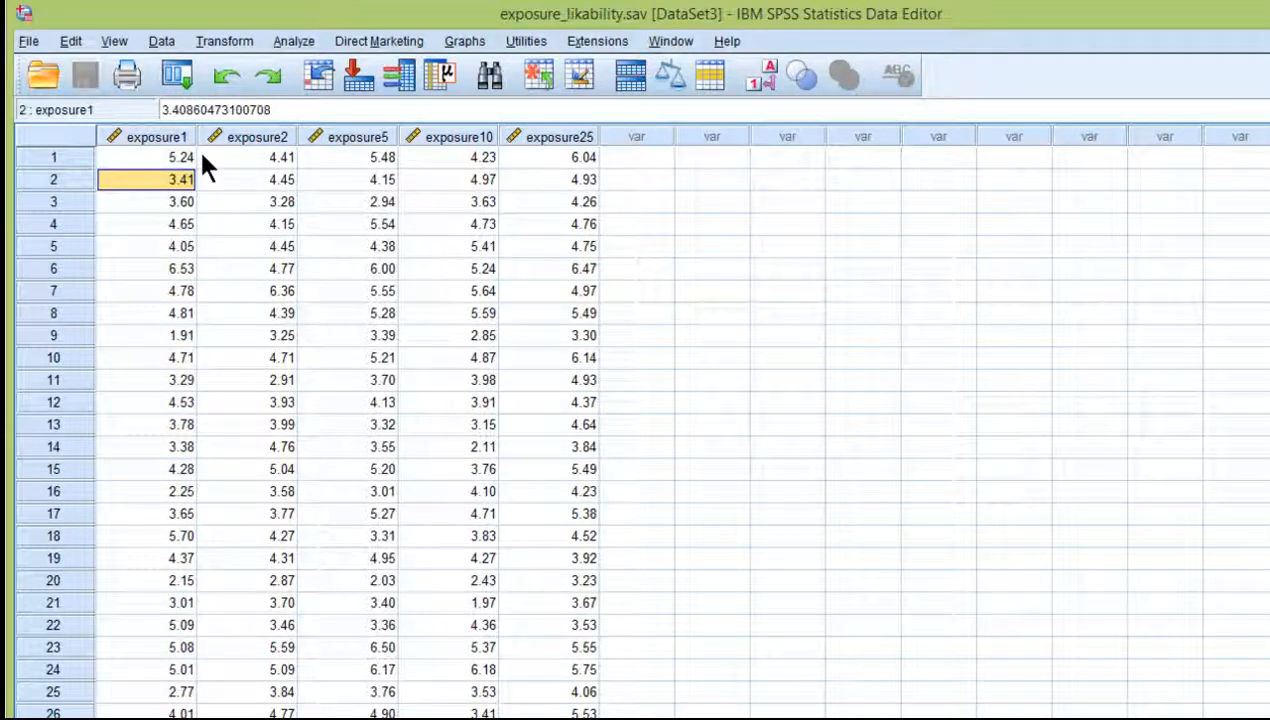
{"action": "left_click", "coordinate": [208, 152]}
{"action": "left_click", "coordinate": [340, 158]}
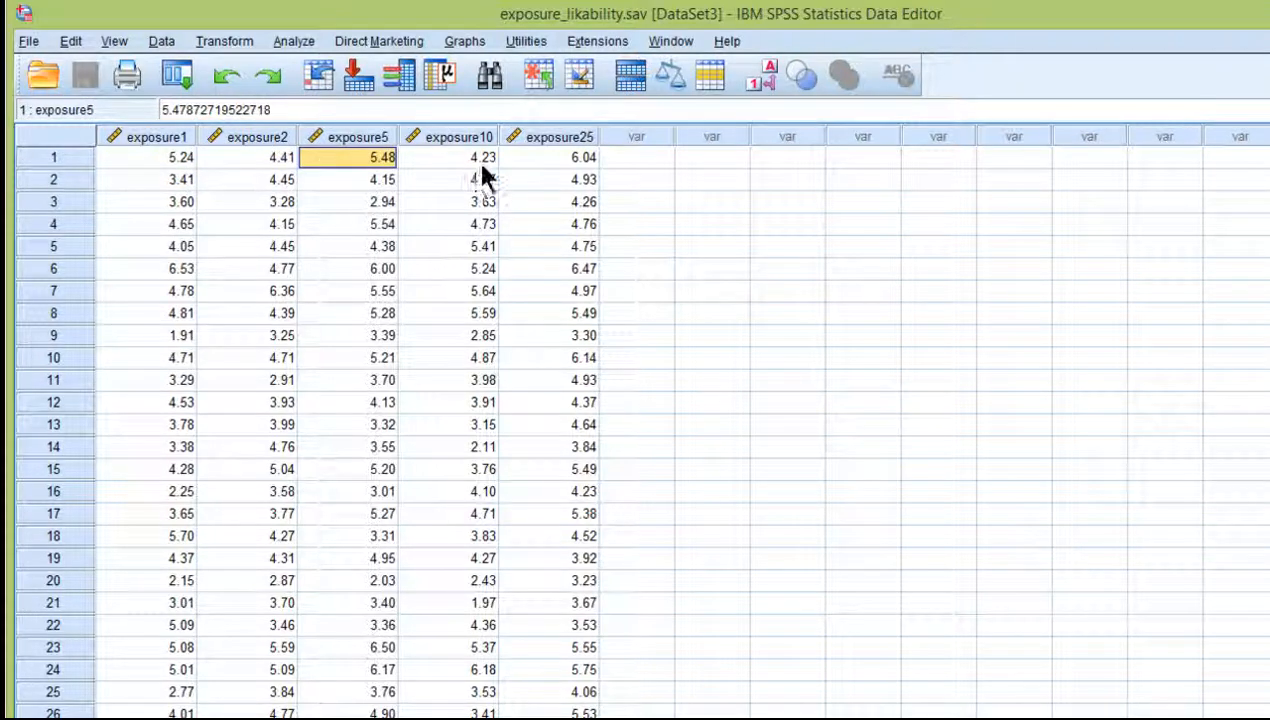
{"action": "left_click", "coordinate": [480, 160]}
{"action": "left_click", "coordinate": [570, 162]}
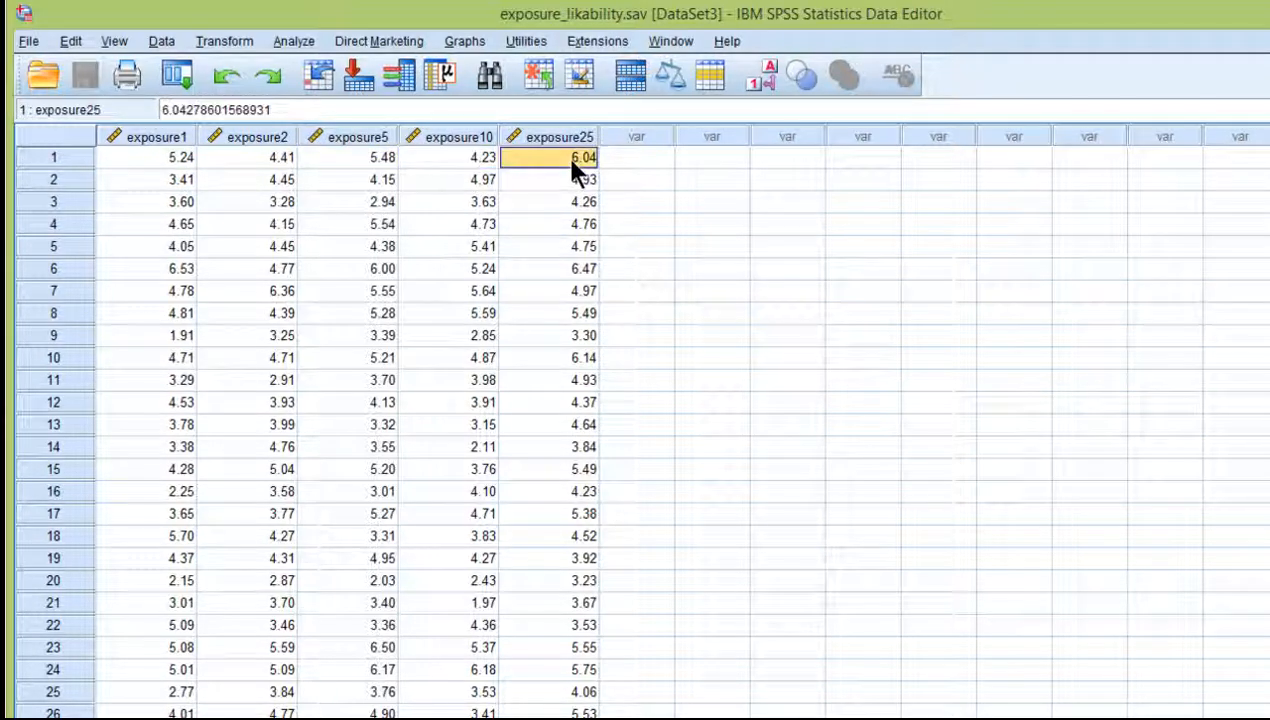
{"action": "left_click", "coordinate": [161, 136]}
{"action": "left_click", "coordinate": [166, 157]}
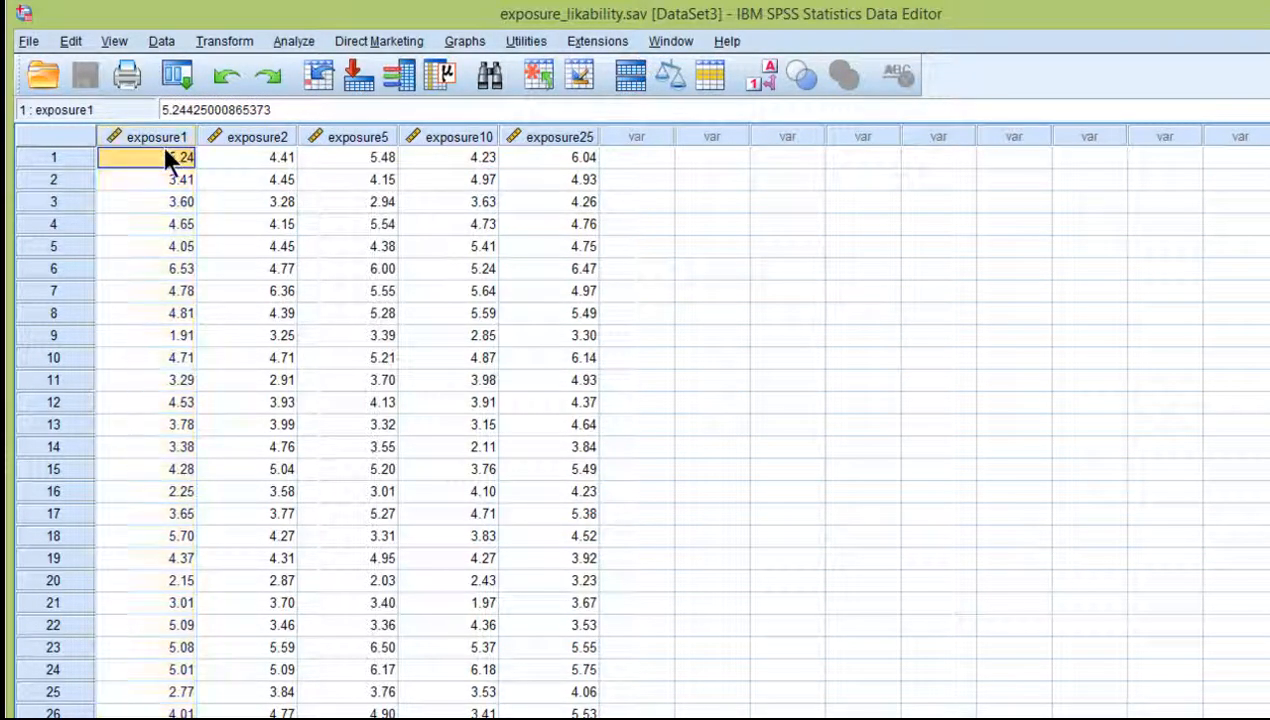
{"action": "left_click", "coordinate": [250, 137]}
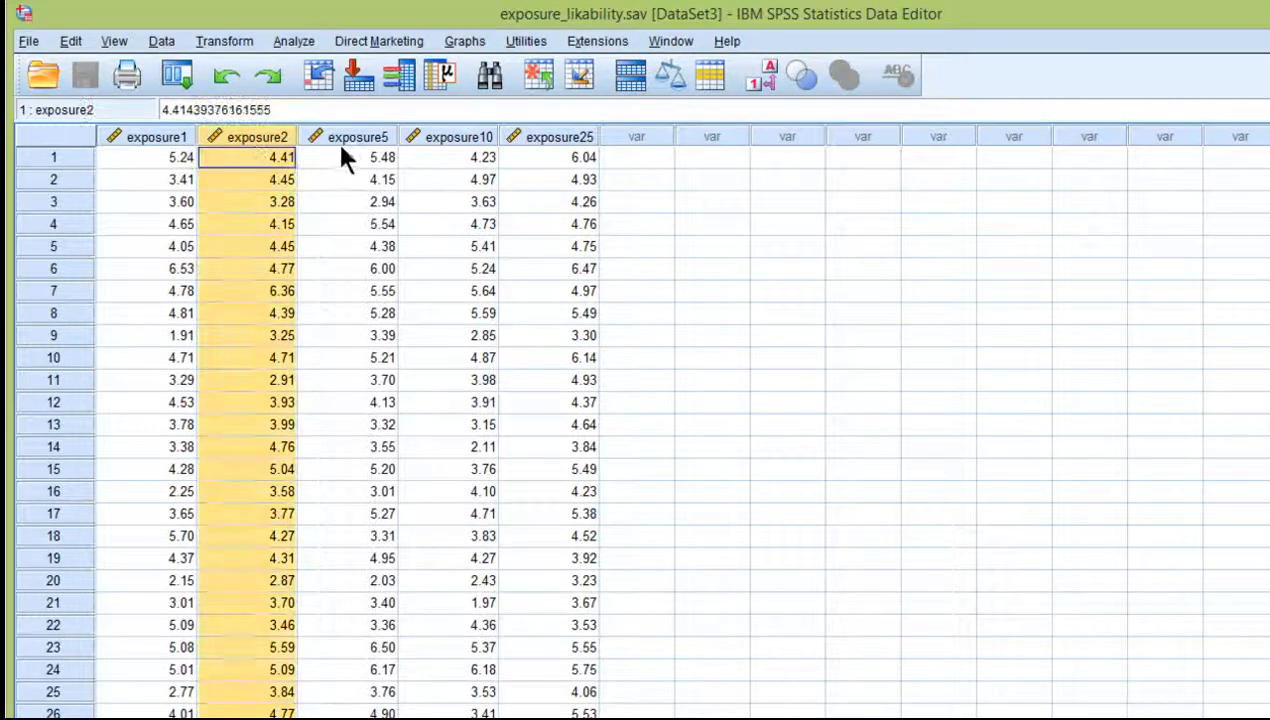
{"action": "left_click", "coordinate": [356, 140]}
{"action": "left_click", "coordinate": [485, 140]}
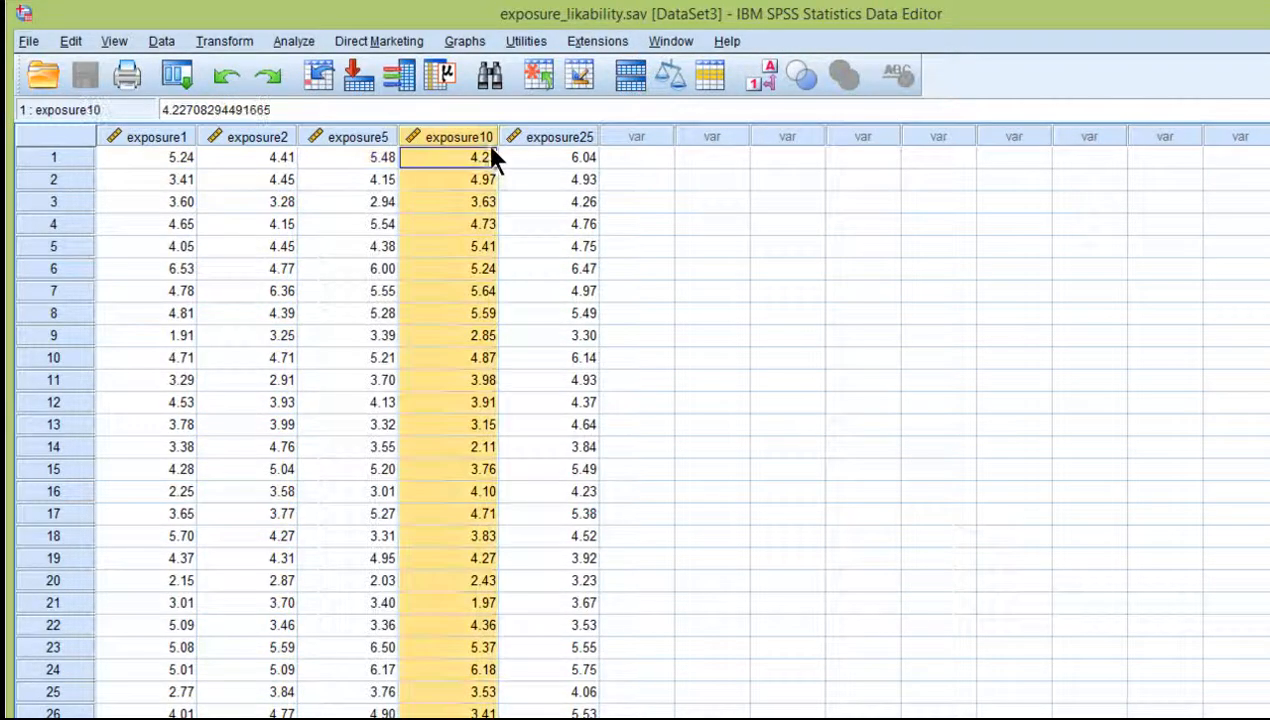
{"action": "left_click", "coordinate": [580, 138]}
{"action": "left_click", "coordinate": [570, 159]}
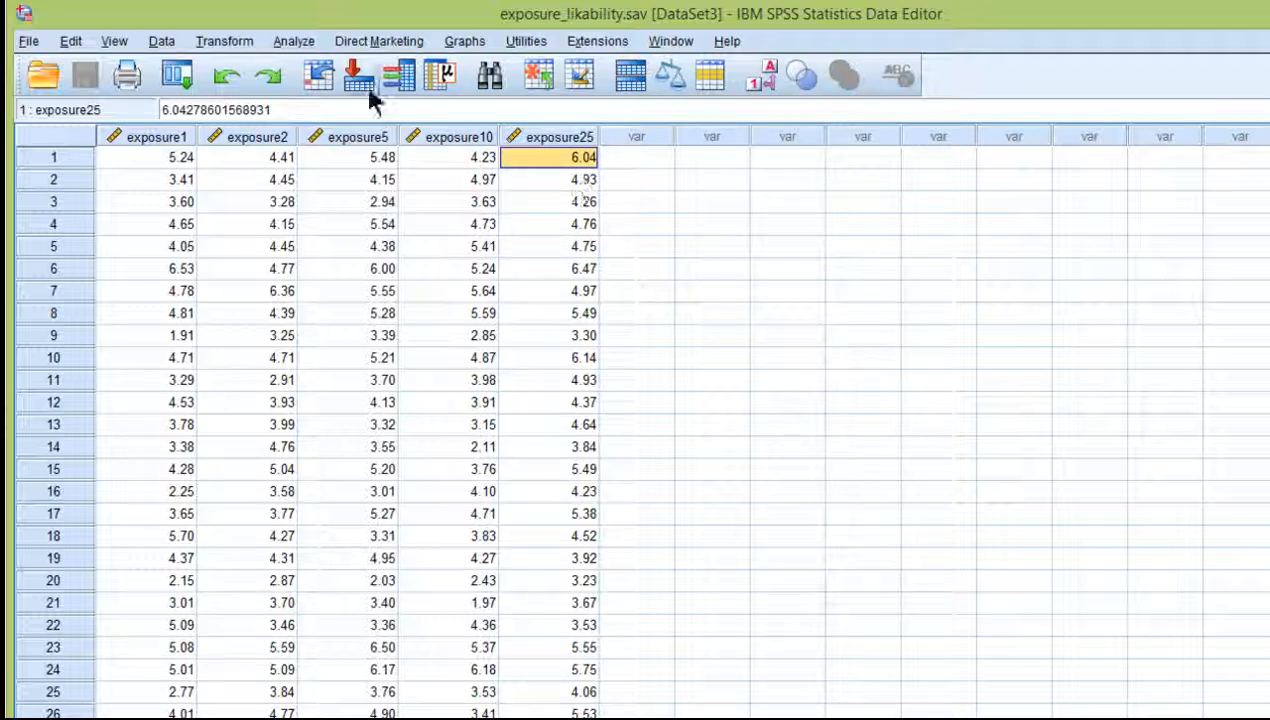
{"action": "left_click", "coordinate": [236, 160]}
{"action": "left_click", "coordinate": [163, 152]}
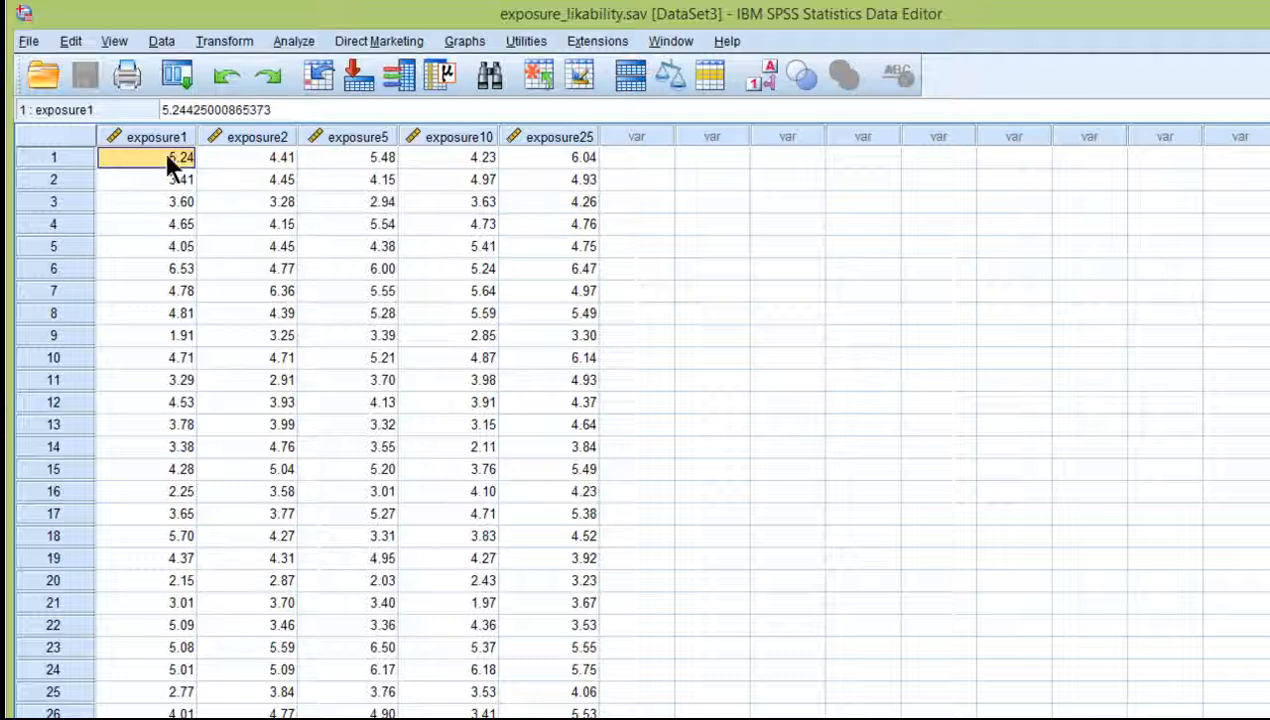
{"action": "left_click", "coordinate": [220, 157]}
{"action": "left_click", "coordinate": [354, 158]}
{"action": "left_click", "coordinate": [478, 158]}
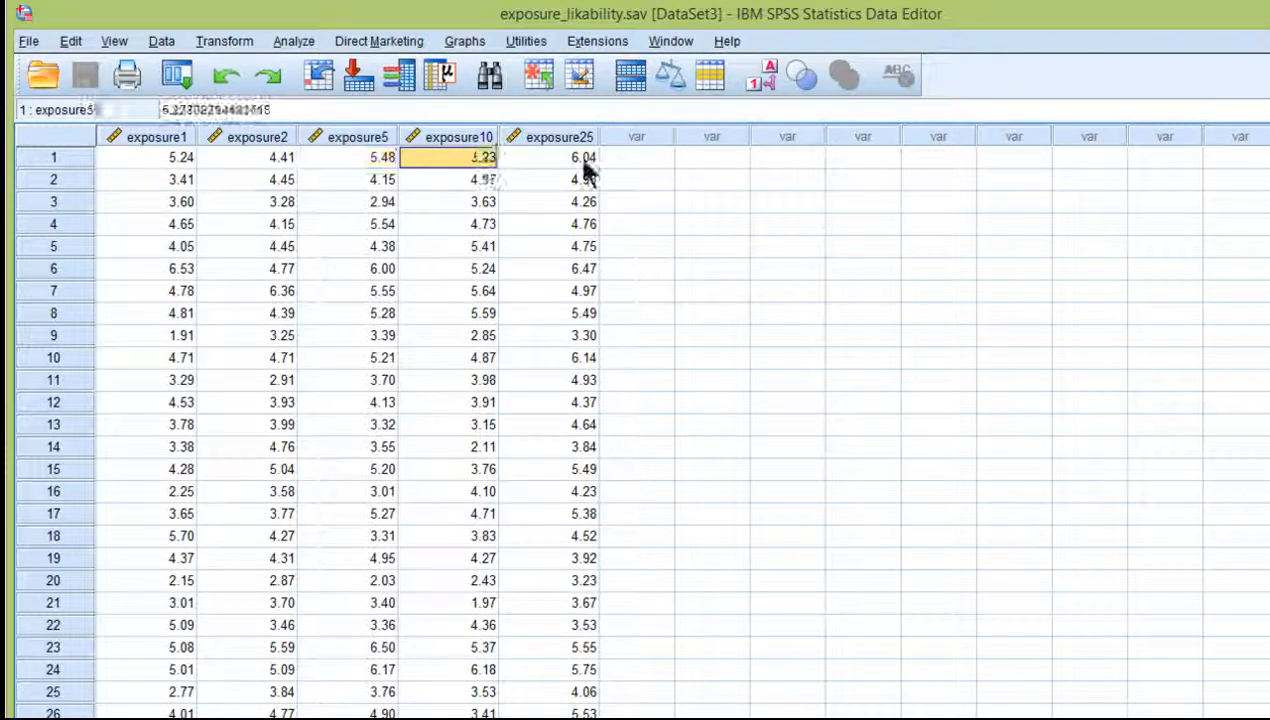
{"action": "left_click", "coordinate": [572, 158]}
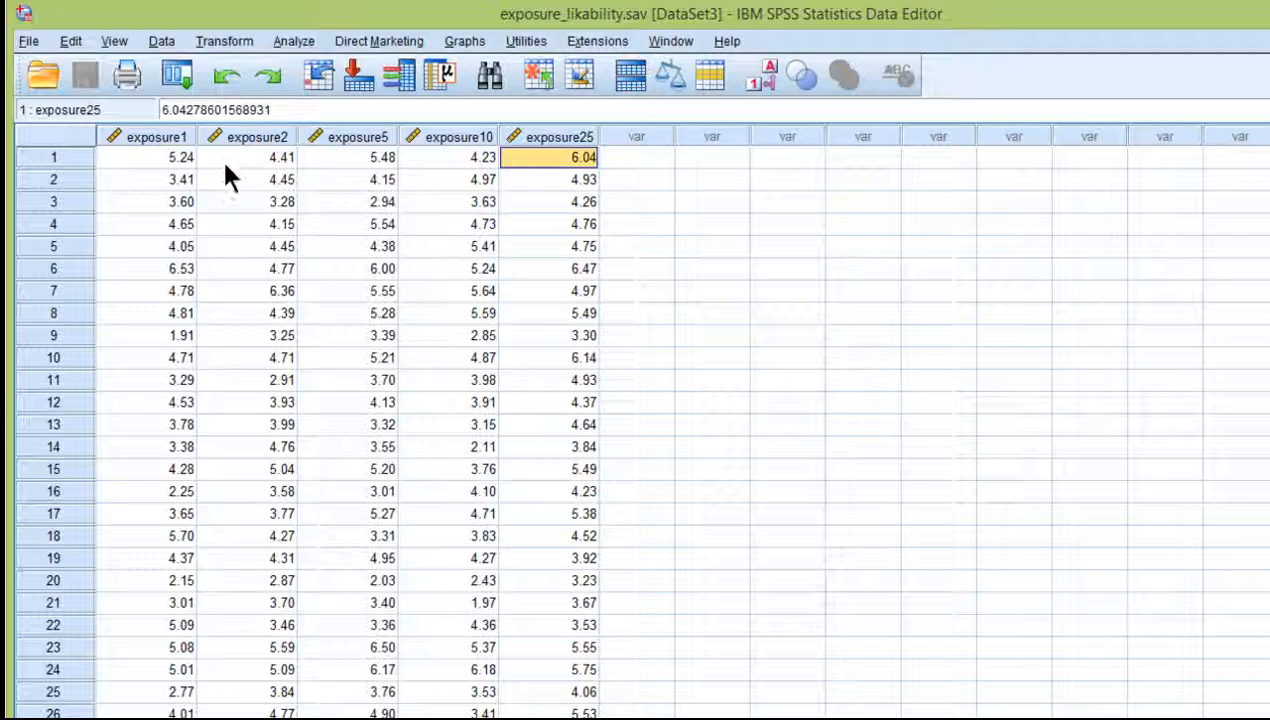
{"action": "left_click", "coordinate": [226, 160]}
{"action": "left_click", "coordinate": [312, 158]}
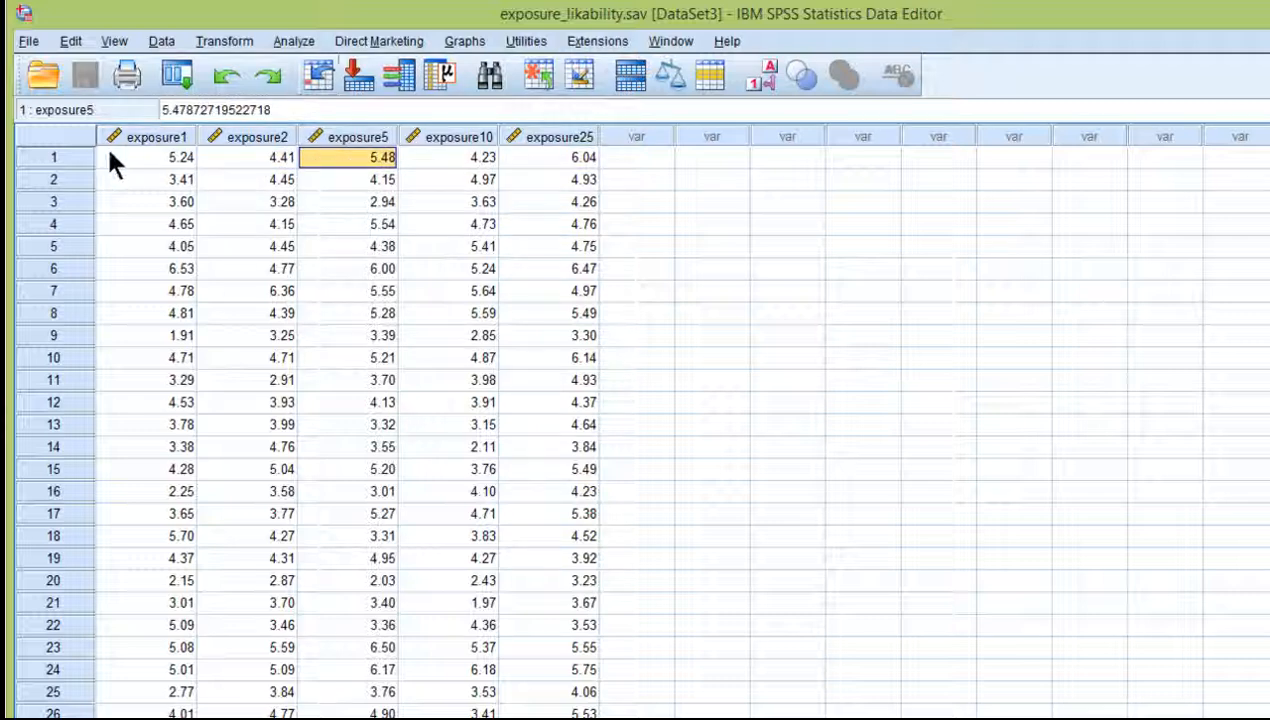
{"action": "left_click_drag", "start_coordinate": [150, 137], "coordinate": [540, 140]}
{"action": "left_click", "coordinate": [543, 160]}
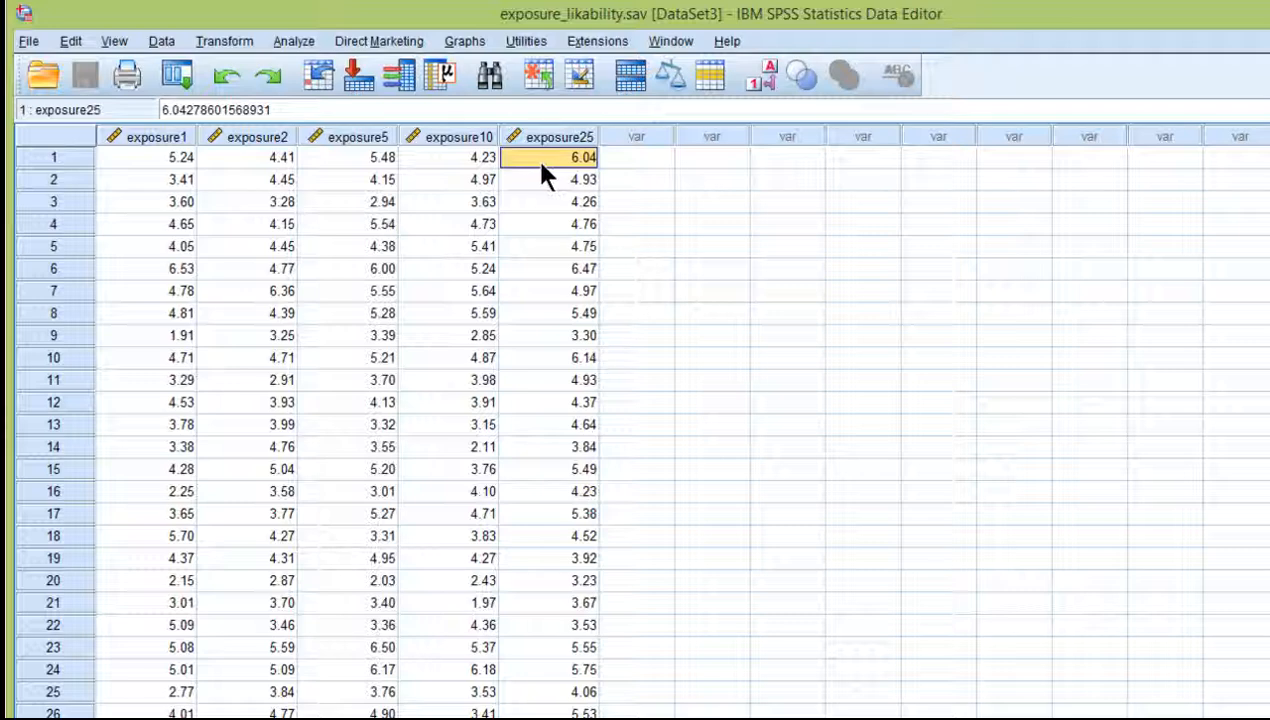
{"action": "left_click", "coordinate": [376, 163]}
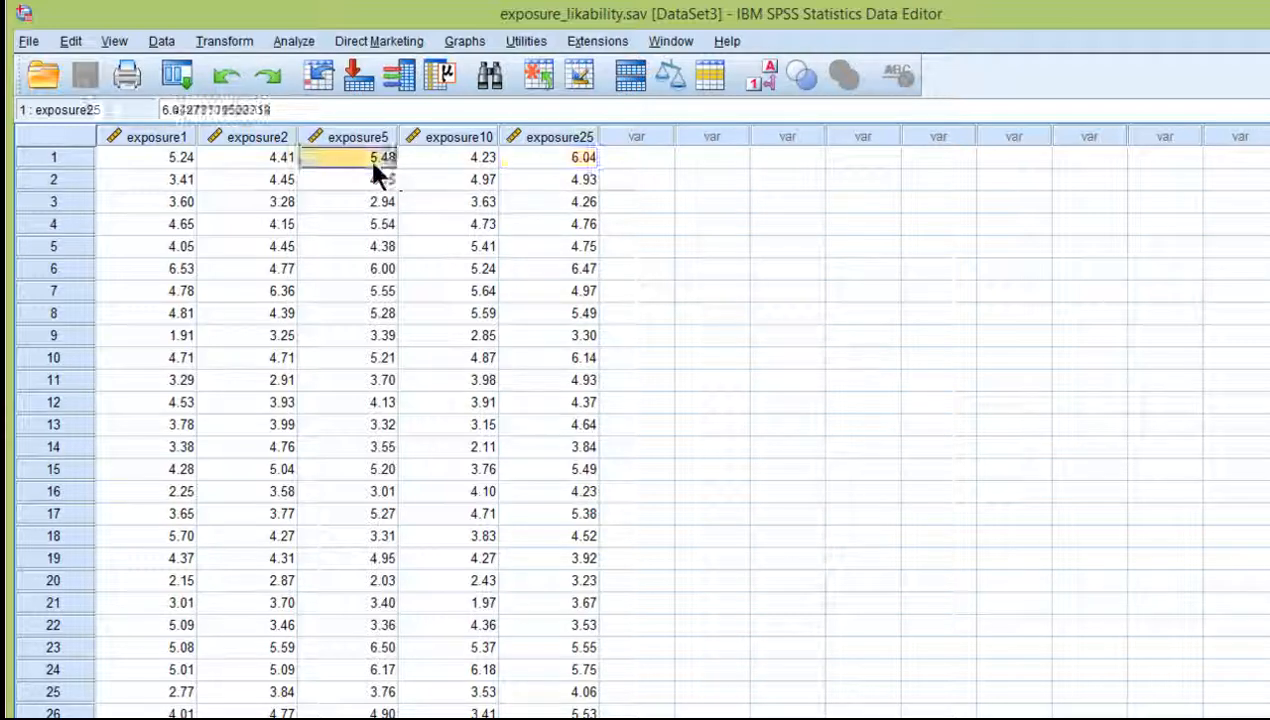
{"action": "key", "text": "Down"}
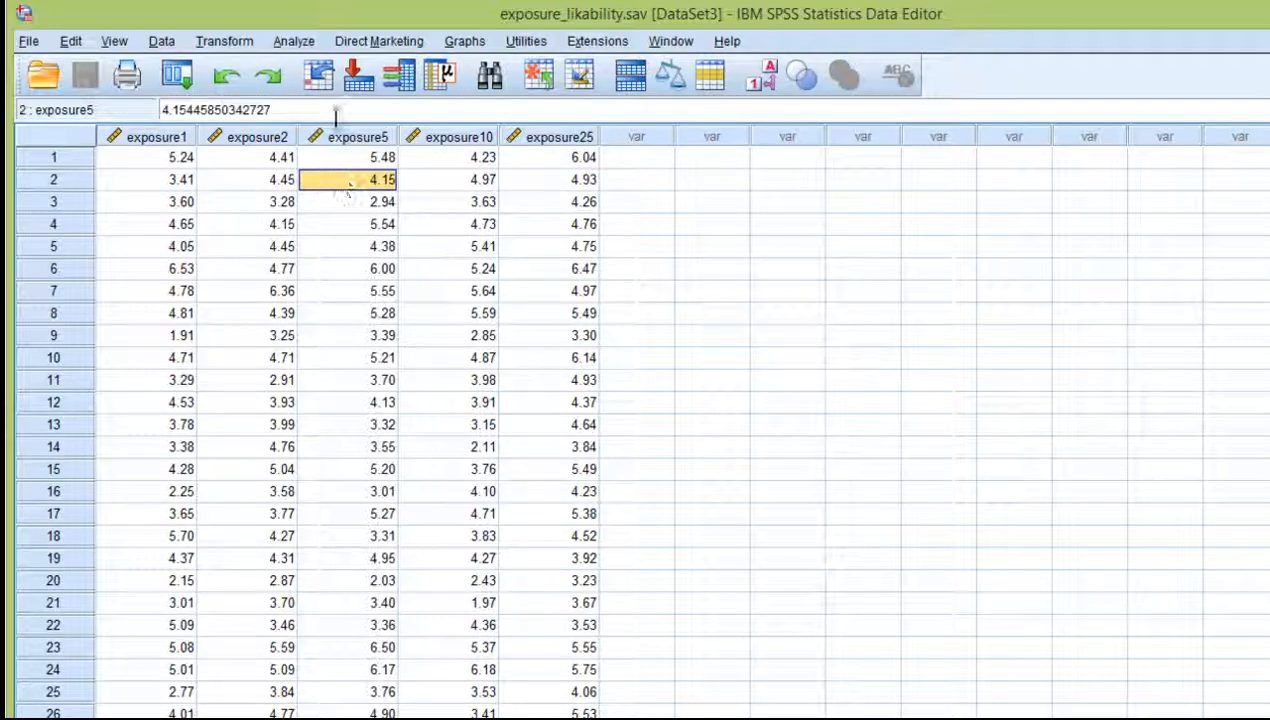
Step: Start a General Linear Model repeated measures analysis and add a within-subject factor named exposure with 5 levels
{"action": "left_click", "coordinate": [294, 44]}
{"action": "mouse_move", "coordinate": [393, 160]}
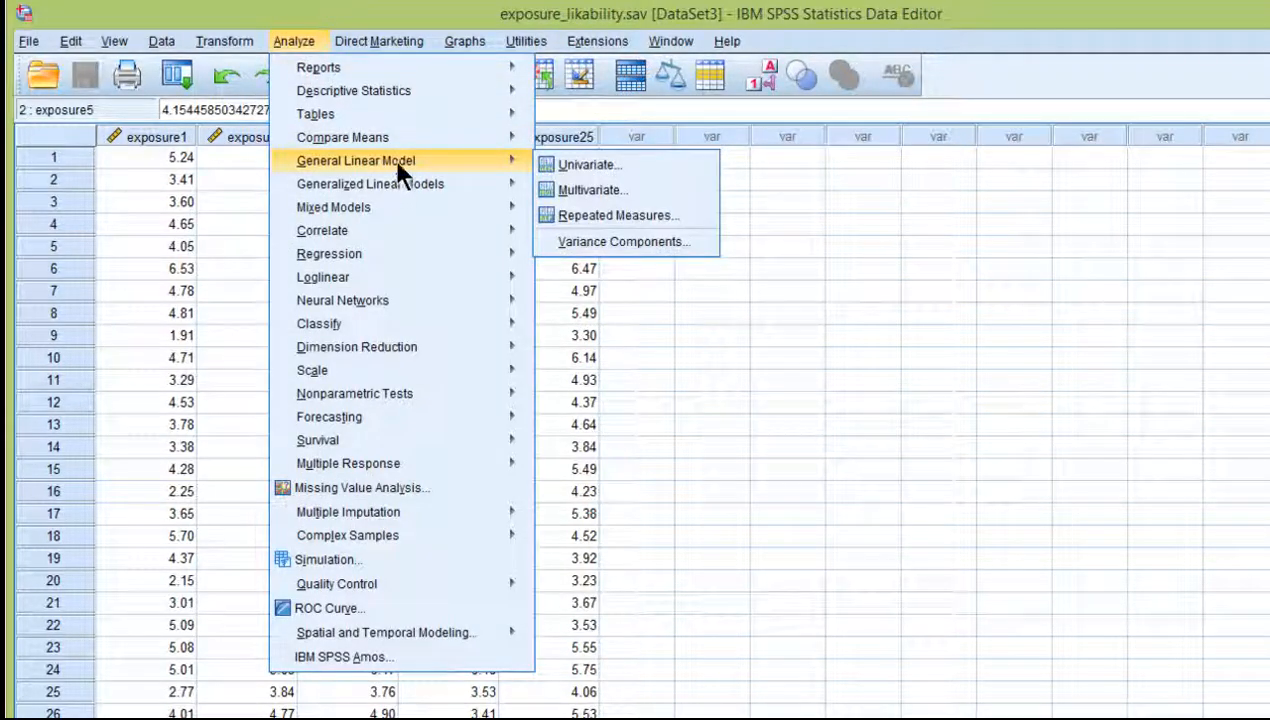
{"action": "left_click", "coordinate": [576, 216]}
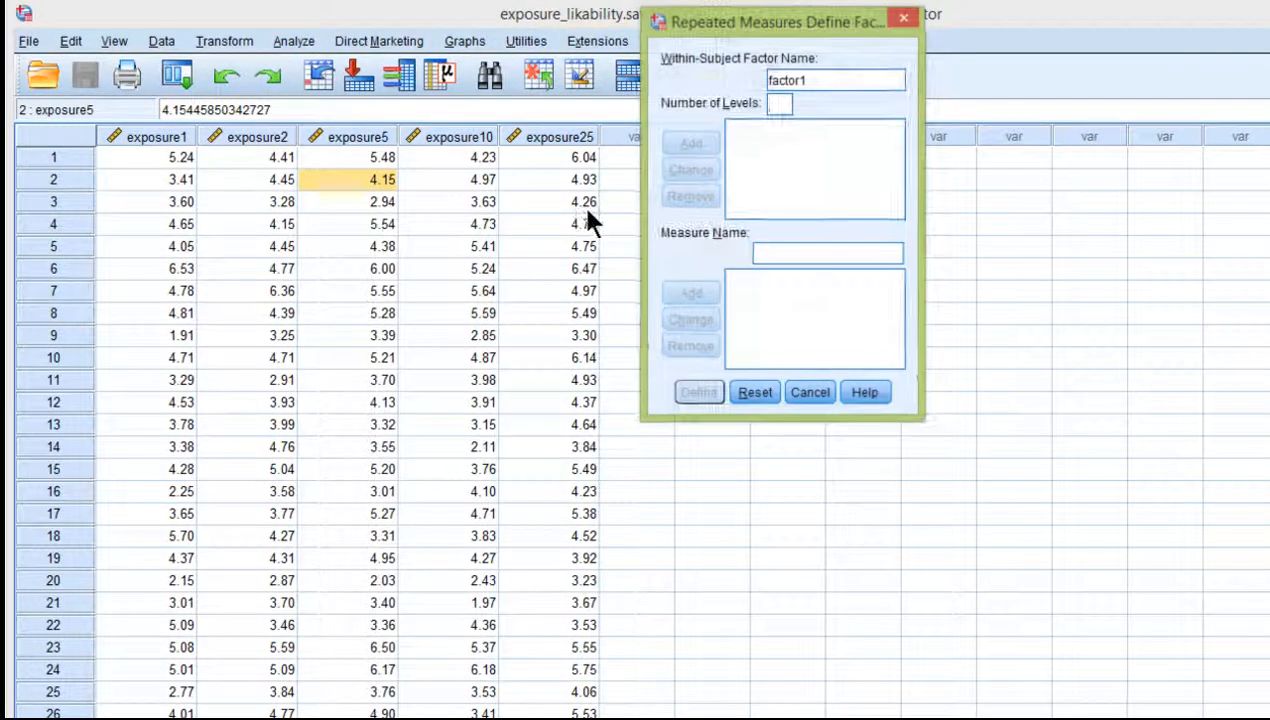
{"action": "type", "text": "5"}
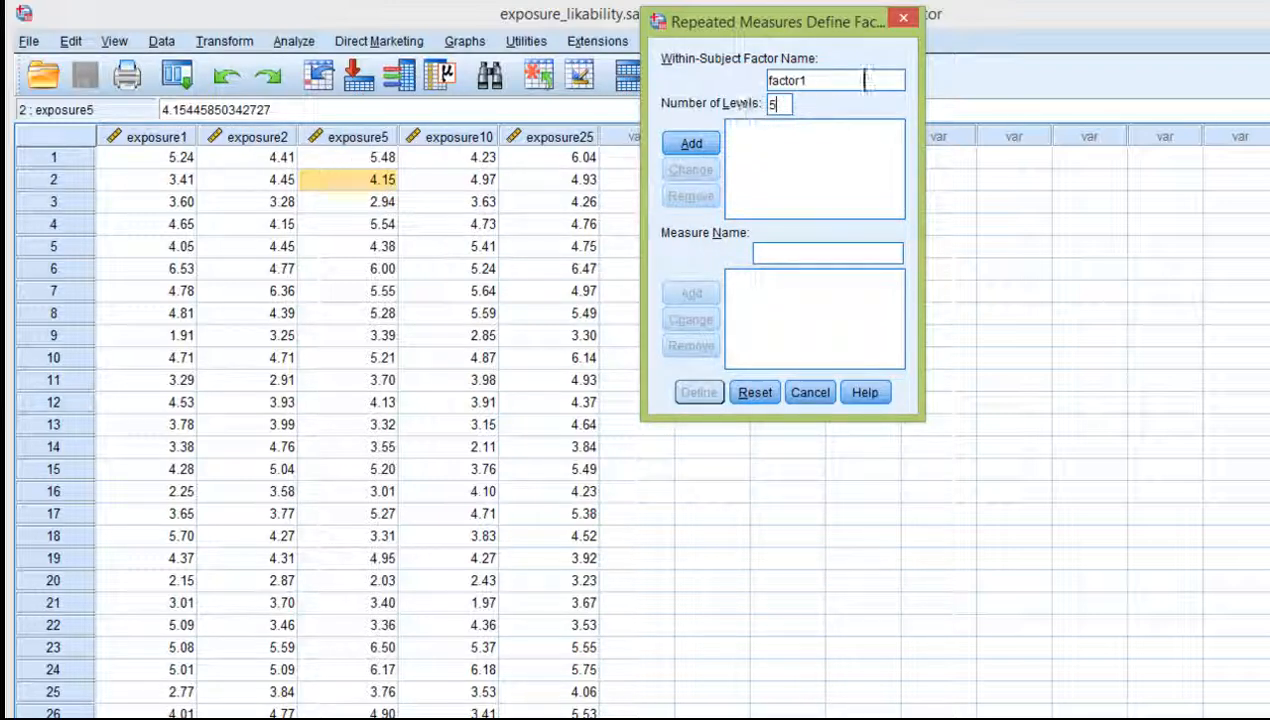
{"action": "left_click_drag", "start_coordinate": [858, 80], "coordinate": [735, 85]}
{"action": "type", "text": "exposure"}
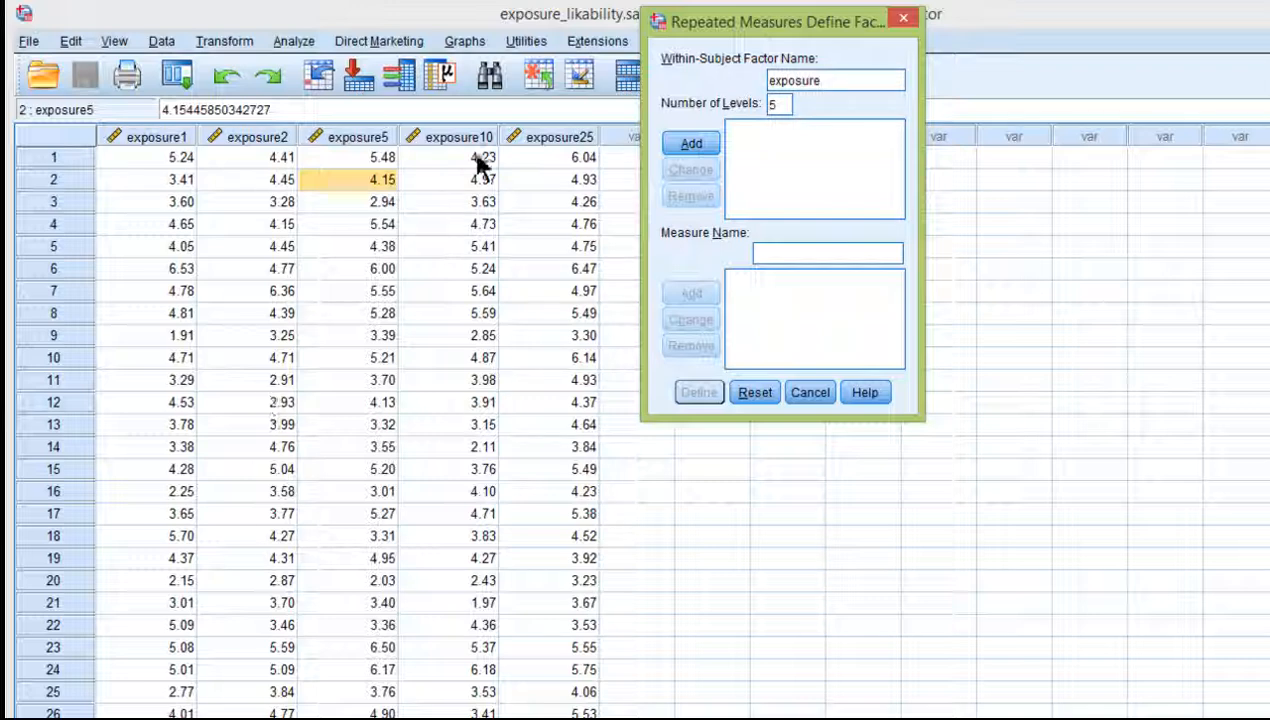
{"action": "left_click", "coordinate": [690, 144]}
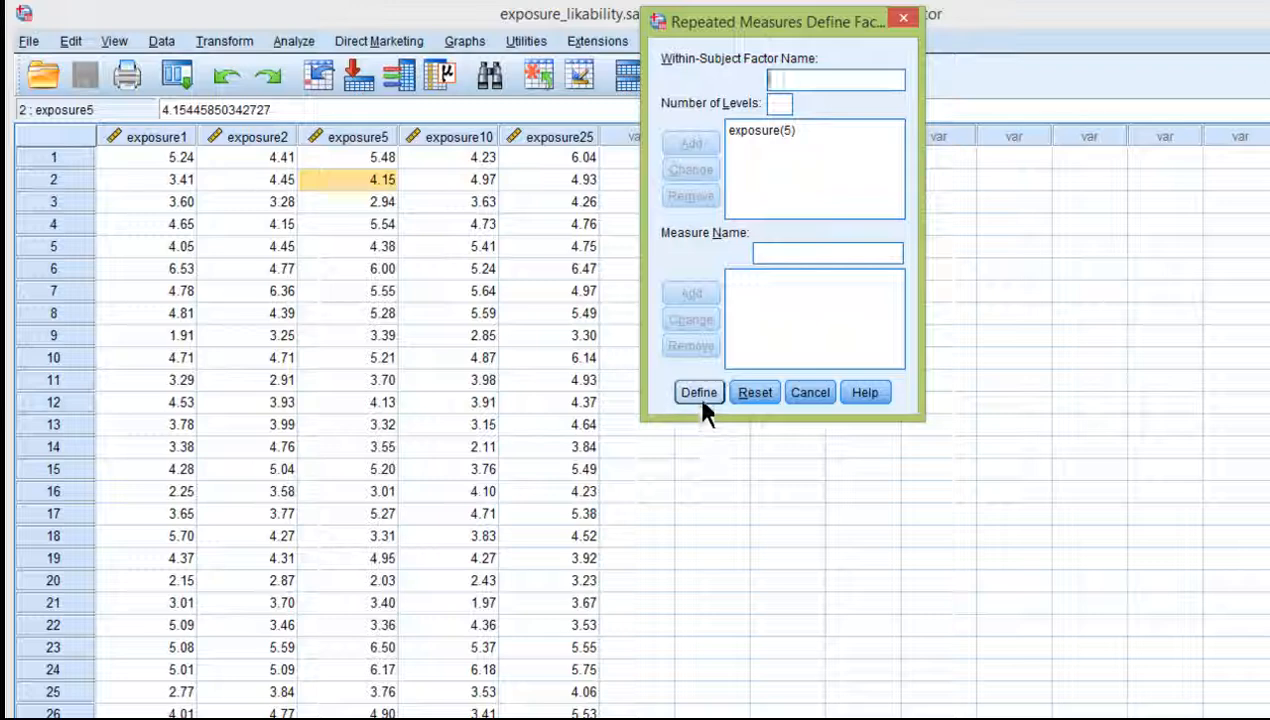
Step: Proceed to the variable definition and assign exposure1, exposure2, exposure5, exposure10 and exposure25 in order to the five within-subjects levels
{"action": "left_click", "coordinate": [698, 393]}
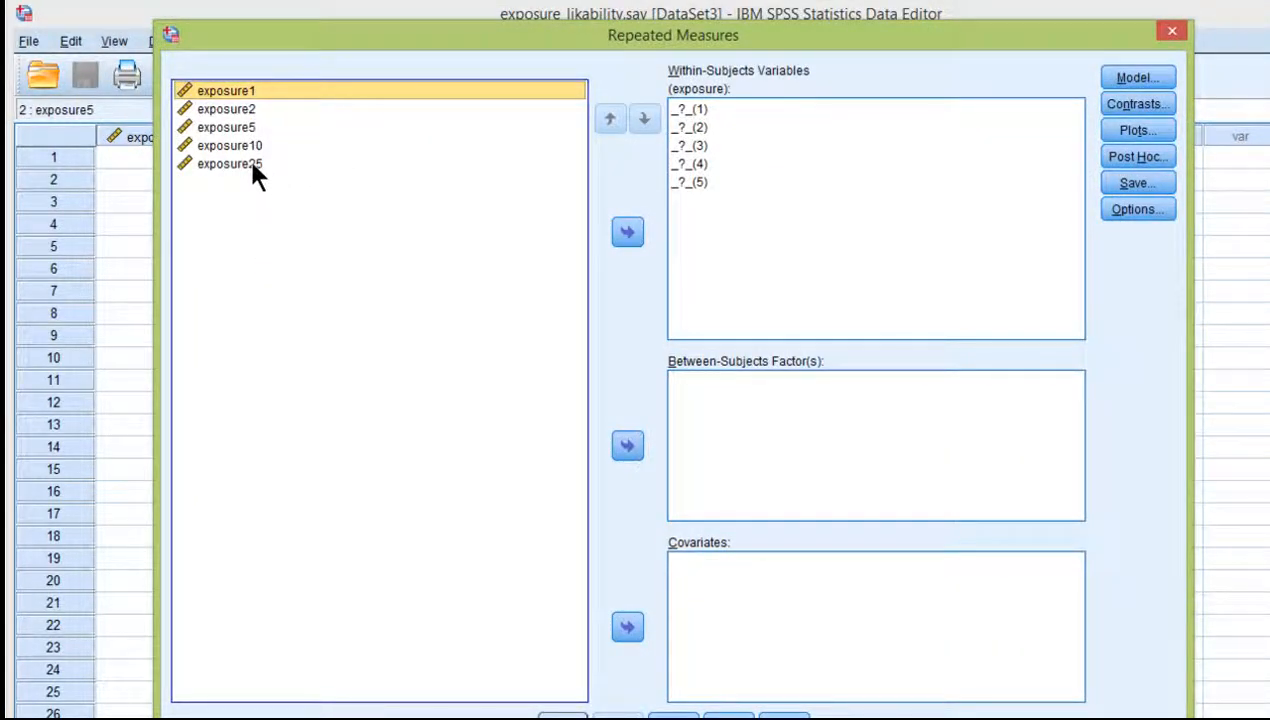
{"action": "left_click", "coordinate": [250, 164], "text": "shift"}
{"action": "left_click", "coordinate": [627, 232]}
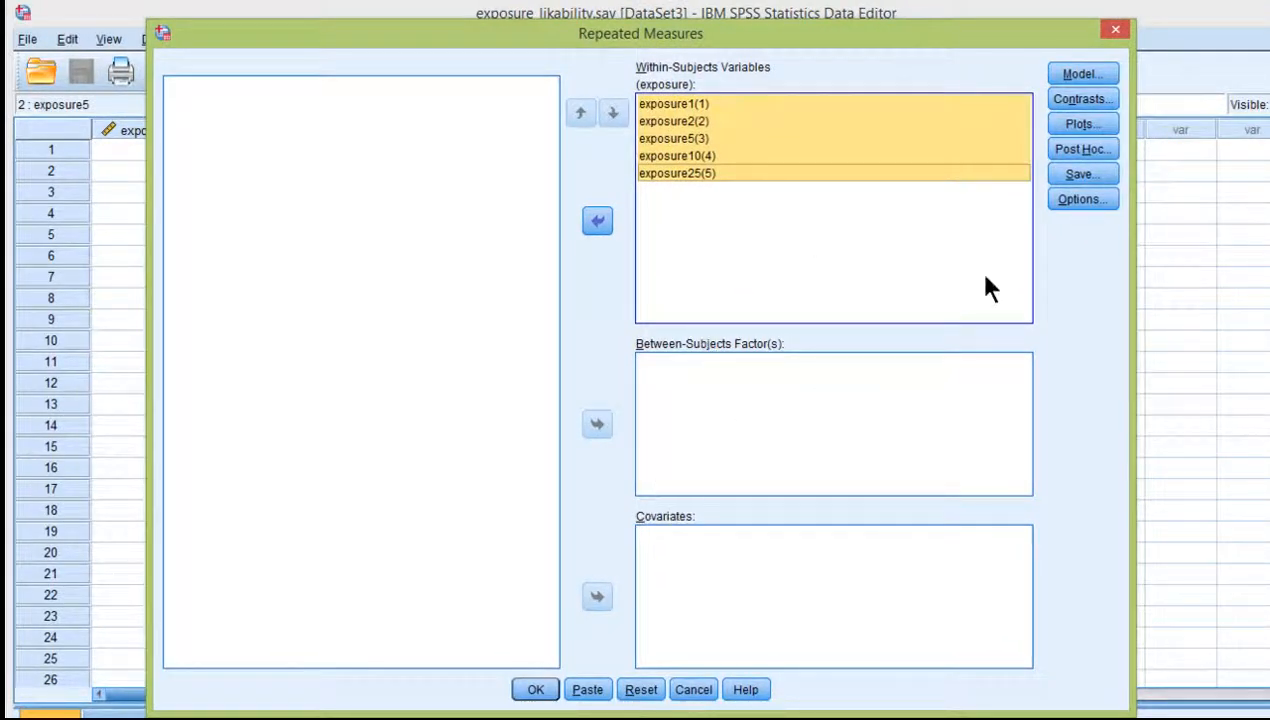
{"action": "left_click", "coordinate": [1085, 197]}
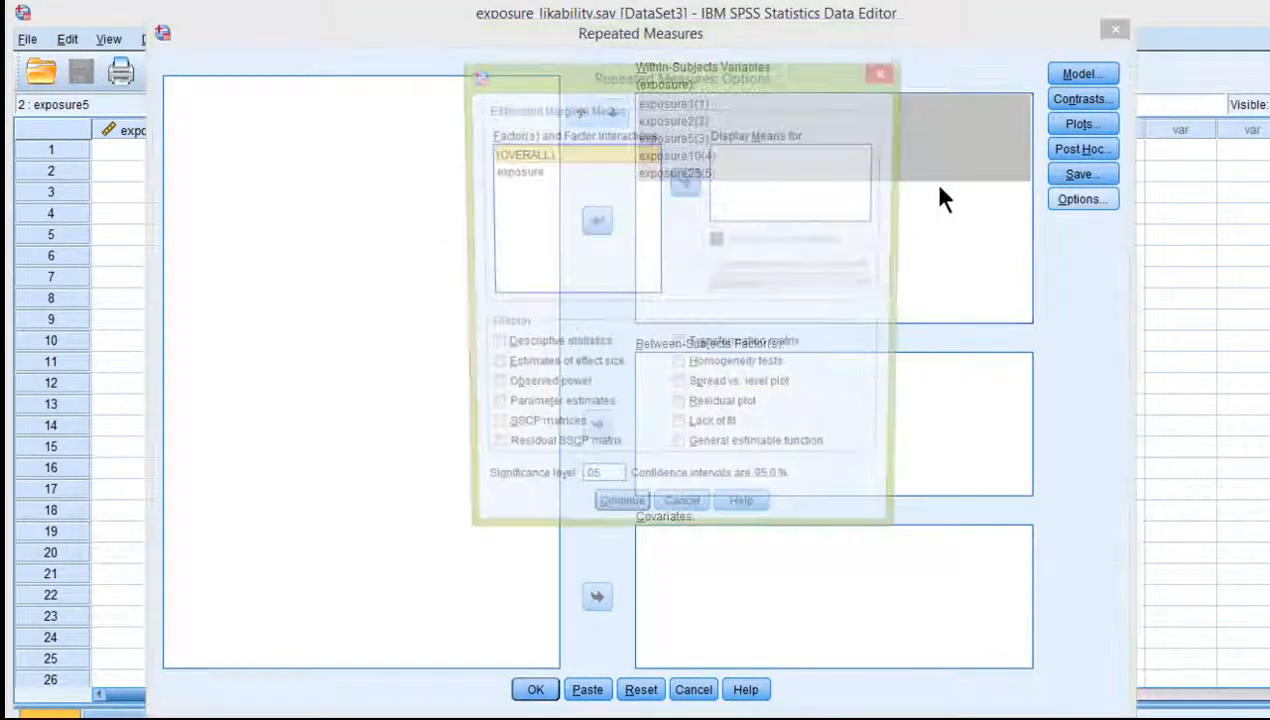
{"action": "left_click", "coordinate": [556, 347]}
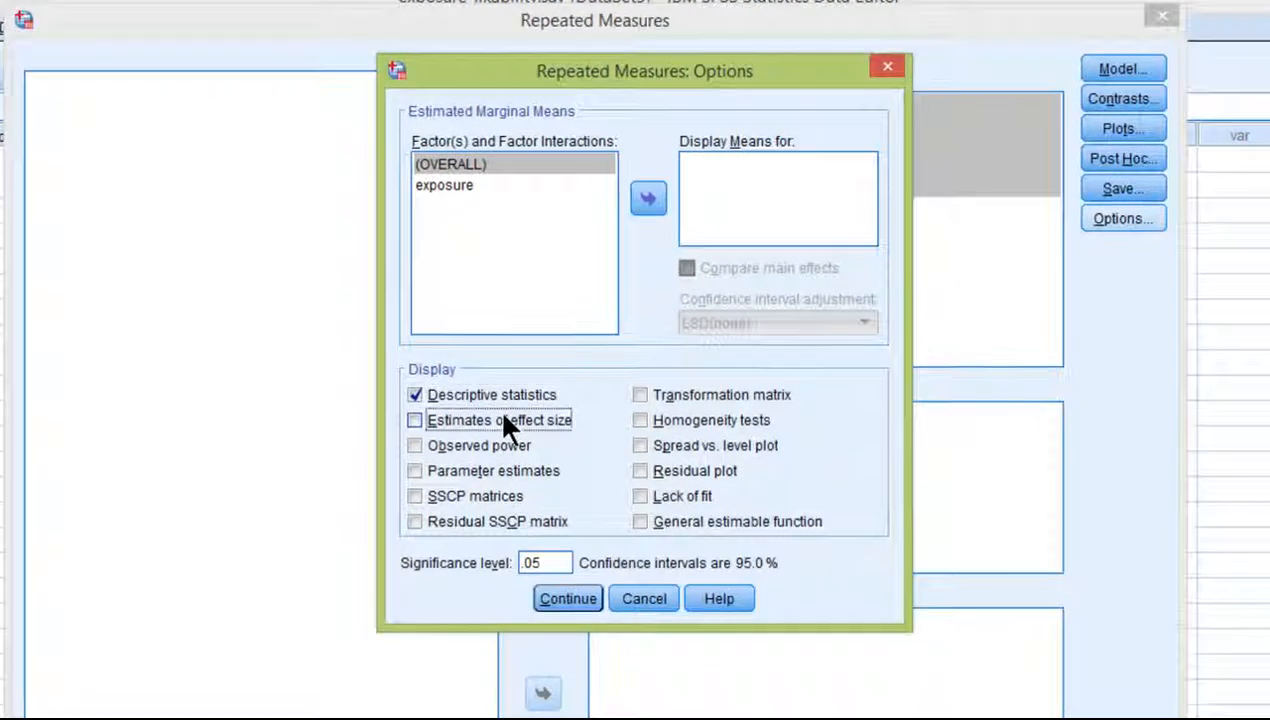
{"action": "left_click", "coordinate": [503, 418]}
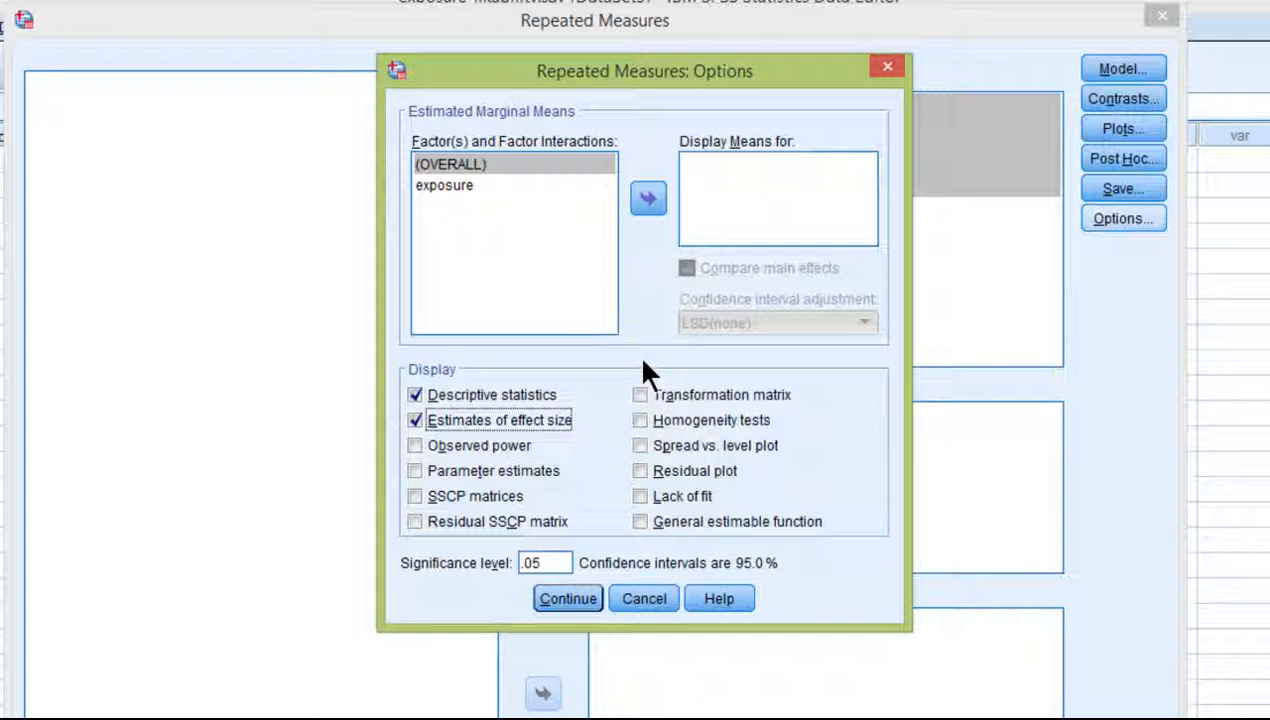
{"action": "left_click", "coordinate": [471, 185]}
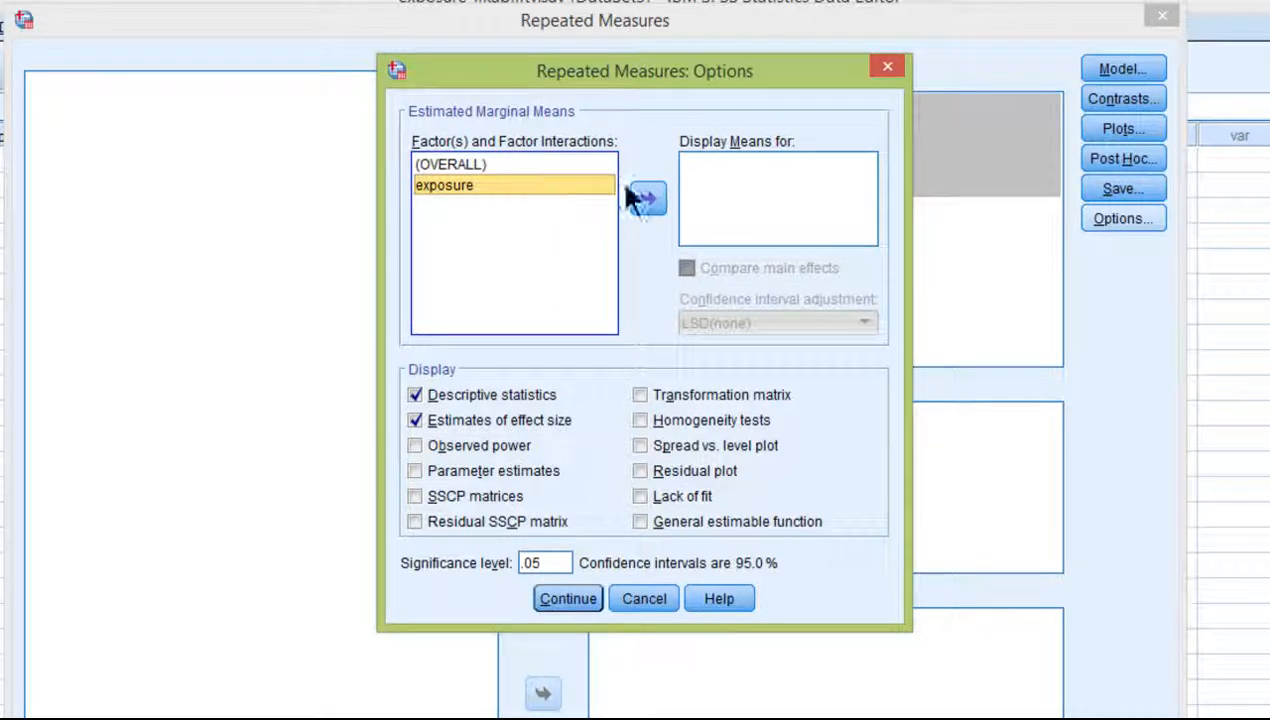
{"action": "left_click", "coordinate": [887, 67]}
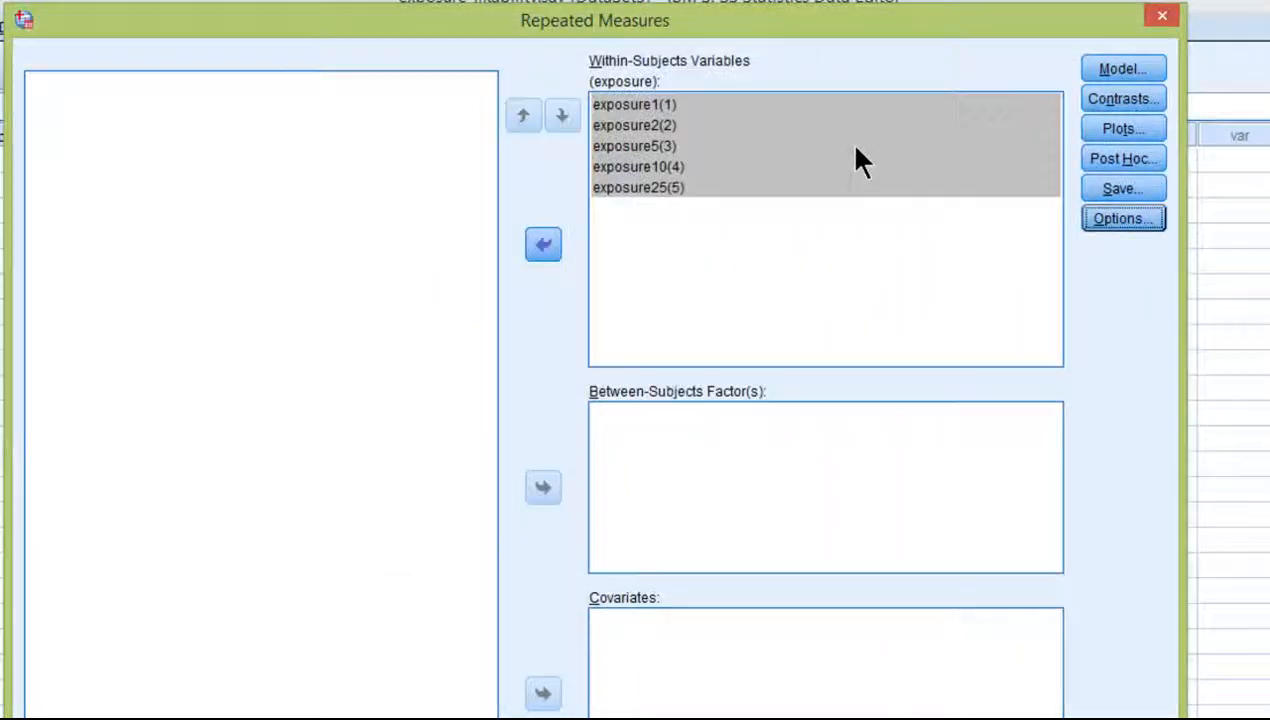
Step: Add a profile plot with exposure on the horizontal axis and run the repeated measures analysis
{"action": "left_click", "coordinate": [1124, 130]}
{"action": "left_click", "coordinate": [757, 283]}
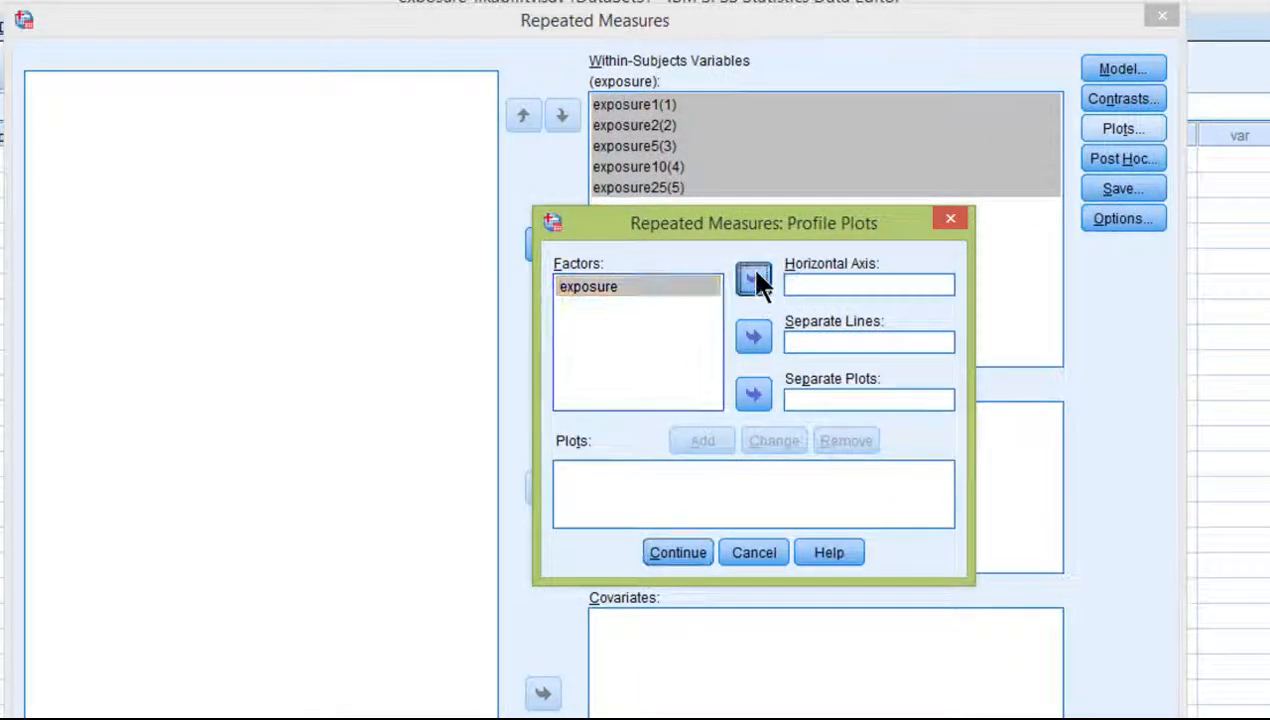
{"action": "left_click", "coordinate": [702, 440]}
{"action": "left_click", "coordinate": [660, 555]}
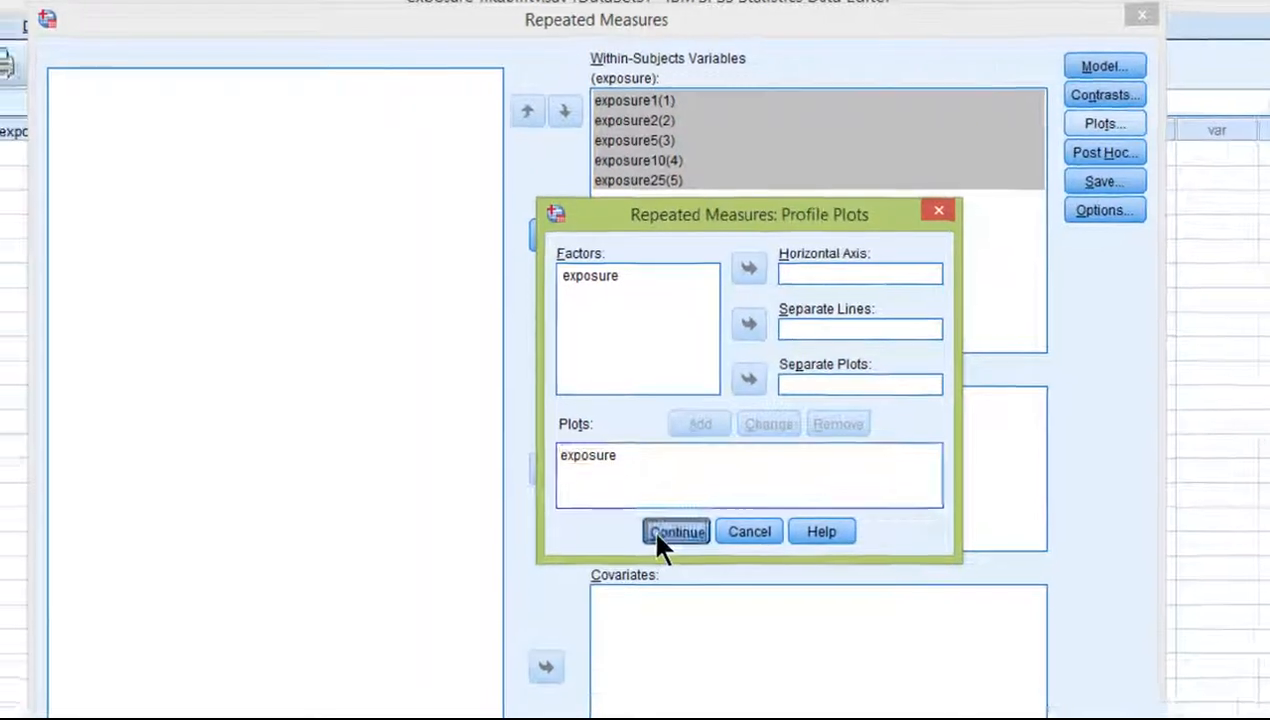
{"action": "key", "text": "Return"}
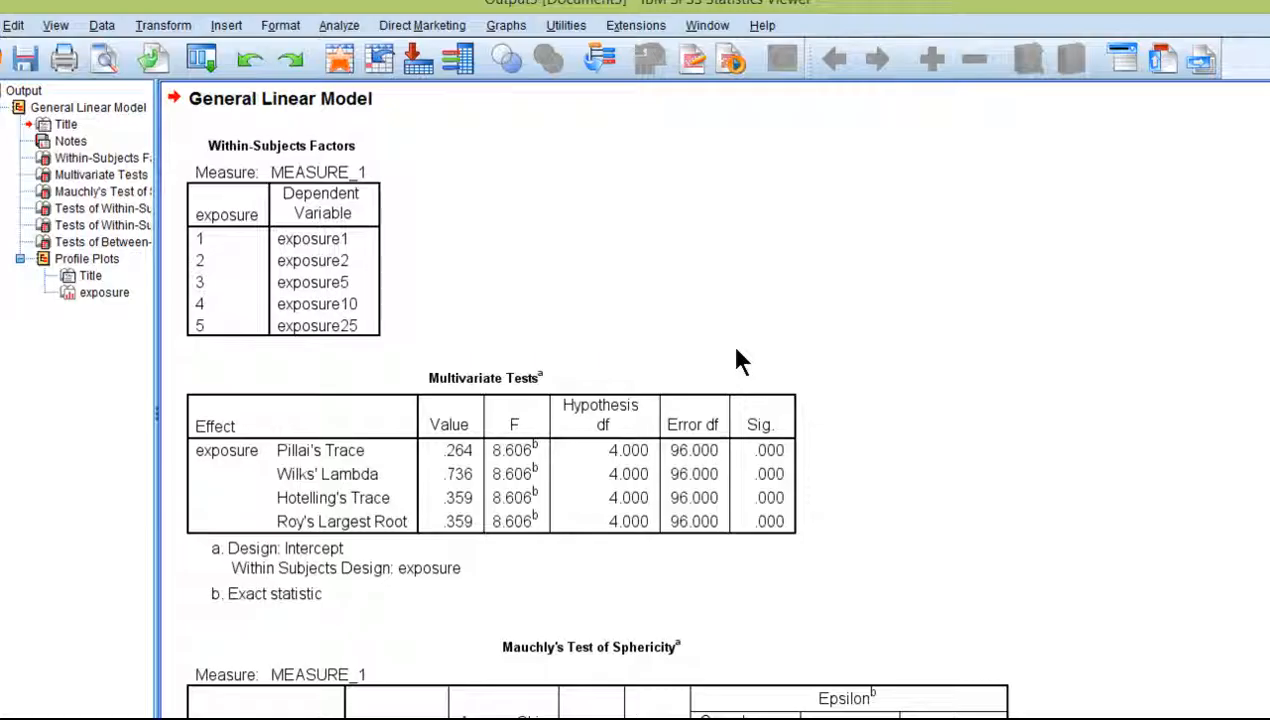
Step: Examine the output tables for the within-subjects factors, multivariate tests, Mauchly's test of sphericity, within-subjects effects and within-subjects contrasts
{"action": "left_click", "coordinate": [380, 218]}
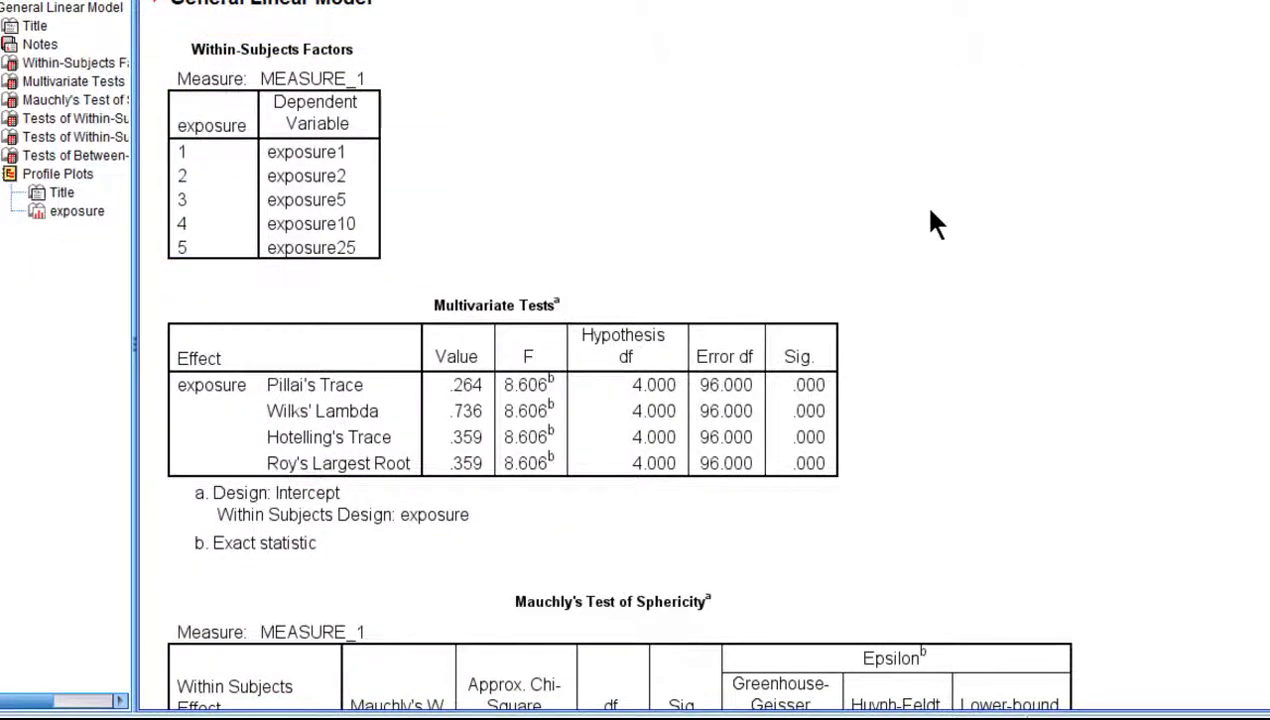
{"action": "scroll", "coordinate": [930, 222], "scroll_direction": "down", "scroll_amount": 3}
{"action": "left_click", "coordinate": [622, 248]}
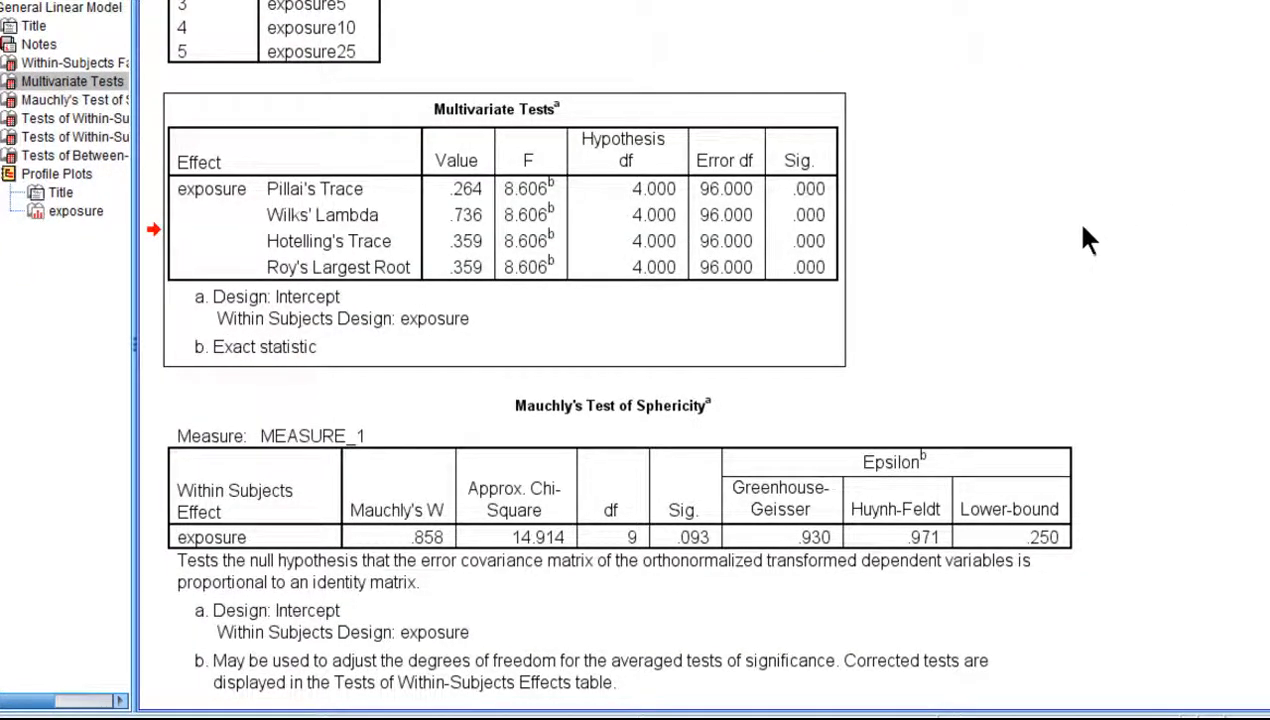
{"action": "scroll", "coordinate": [1082, 227], "scroll_direction": "down", "scroll_amount": 3}
{"action": "left_click", "coordinate": [594, 327]}
{"action": "scroll", "coordinate": [790, 355], "scroll_direction": "down", "scroll_amount": 3}
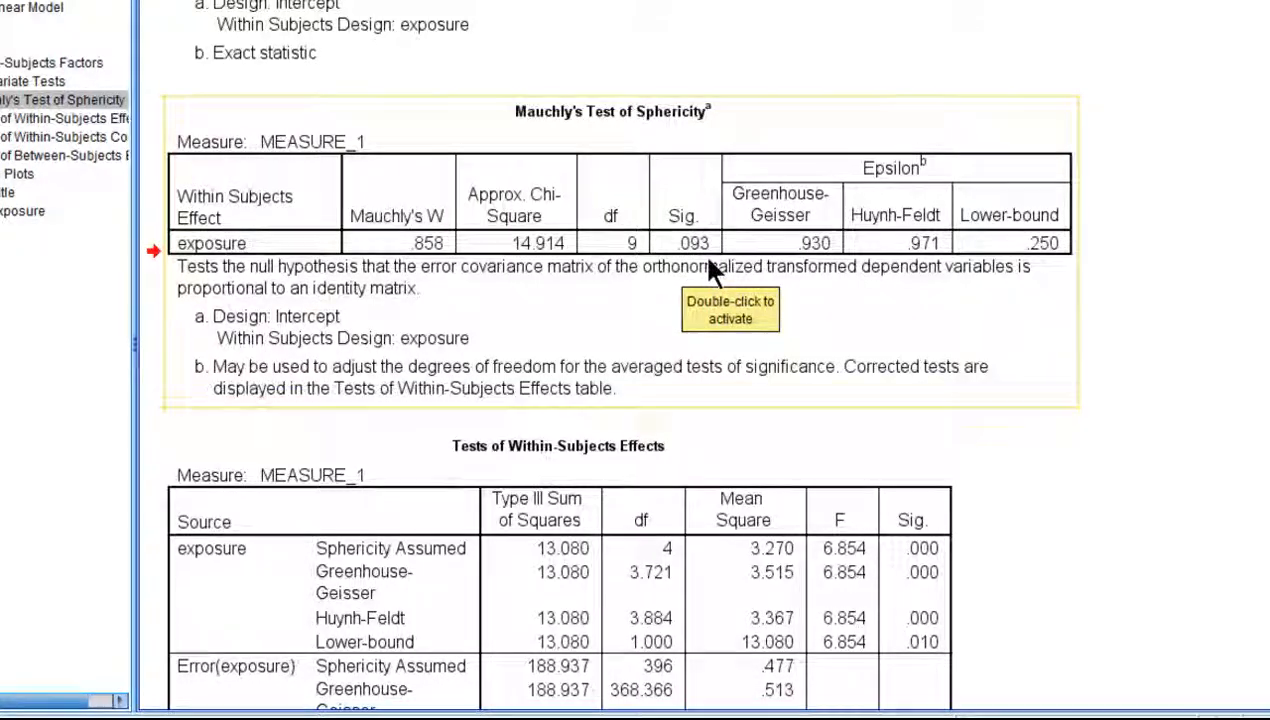
{"action": "scroll", "coordinate": [700, 252], "scroll_direction": "down", "scroll_amount": 3}
{"action": "left_click", "coordinate": [700, 288]}
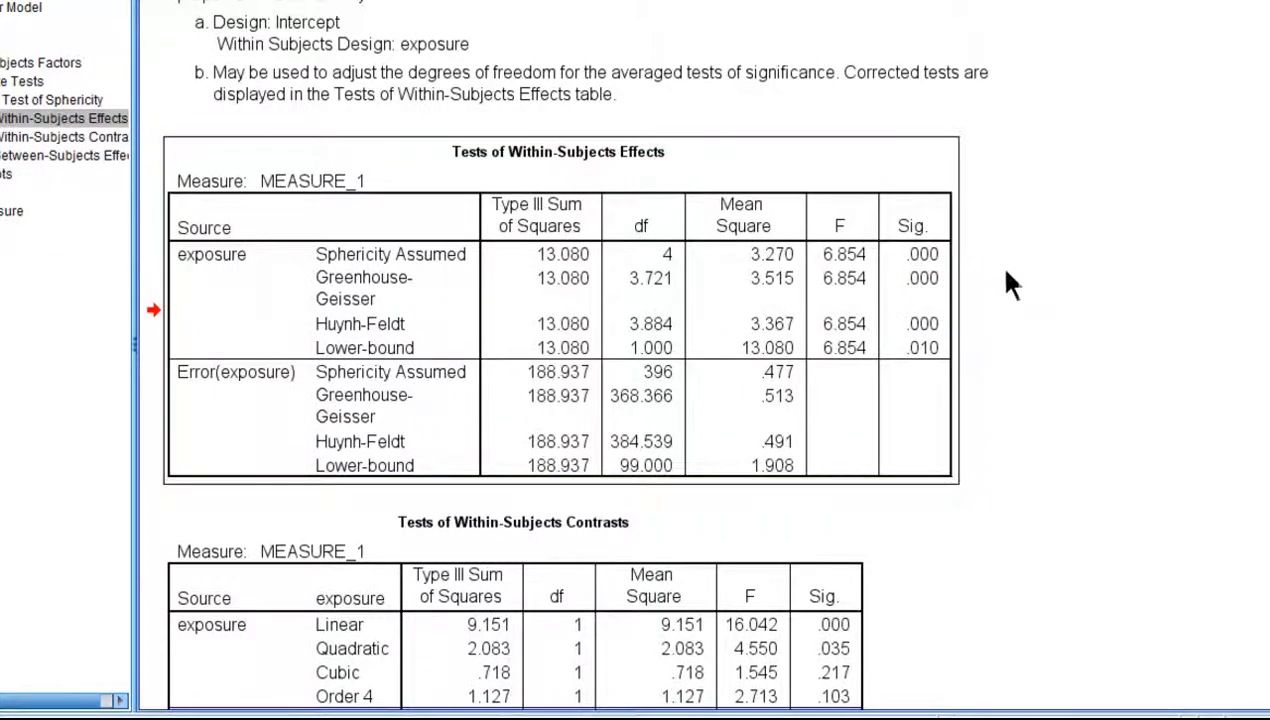
{"action": "scroll", "coordinate": [1039, 309], "scroll_direction": "up", "scroll_amount": 5}
{"action": "scroll", "coordinate": [1049, 315], "scroll_direction": "up", "scroll_amount": 4}
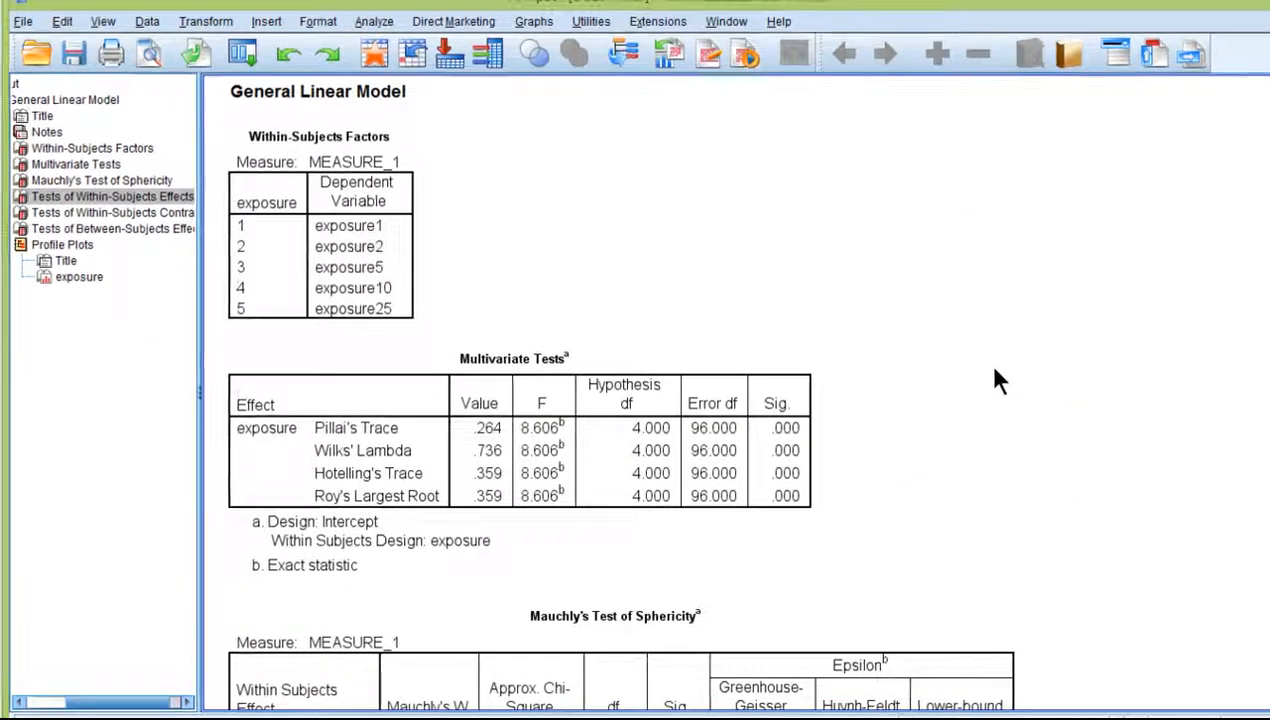
{"action": "scroll", "coordinate": [1049, 315], "scroll_direction": "down", "scroll_amount": 11}
{"action": "scroll", "coordinate": [997, 380], "scroll_direction": "down", "scroll_amount": 6}
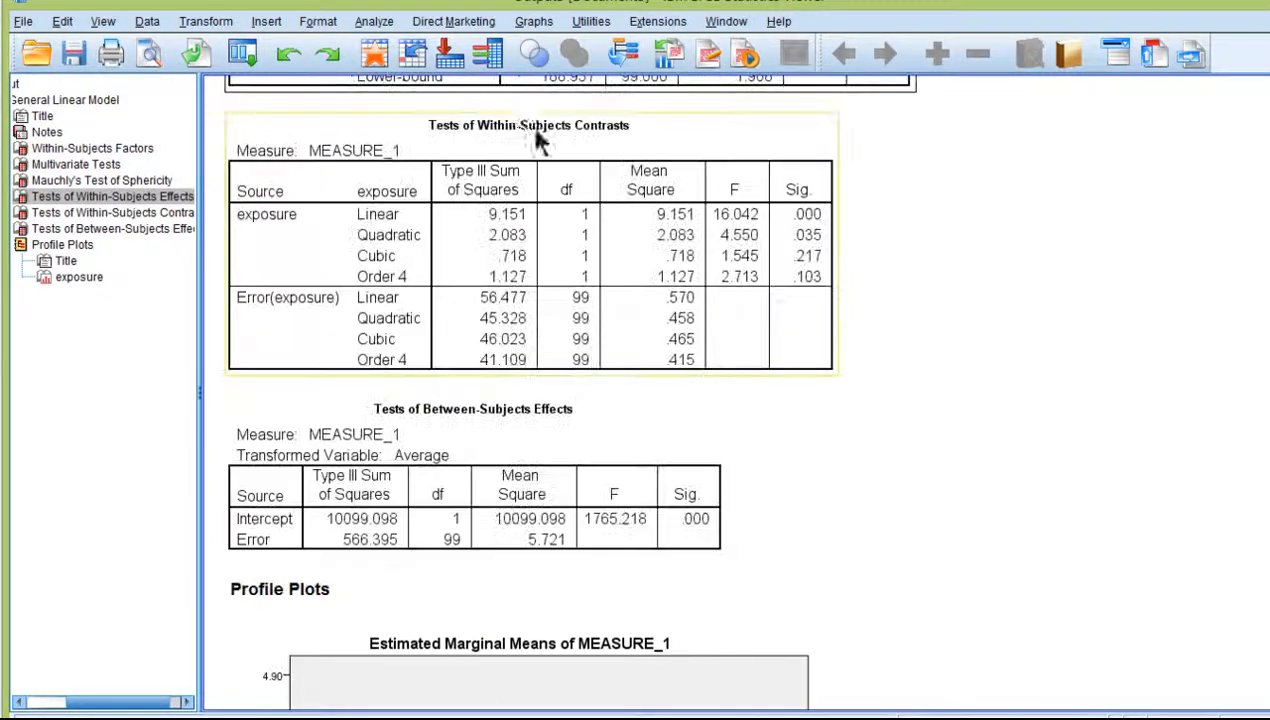
Step: Rerun the repeated measures analysis on the five exposure variables with descriptive statistics and estimates of effect size included
{"action": "left_click", "coordinate": [385, 22]}
{"action": "mouse_move", "coordinate": [580, 137]}
{"action": "left_click", "coordinate": [645, 184]}
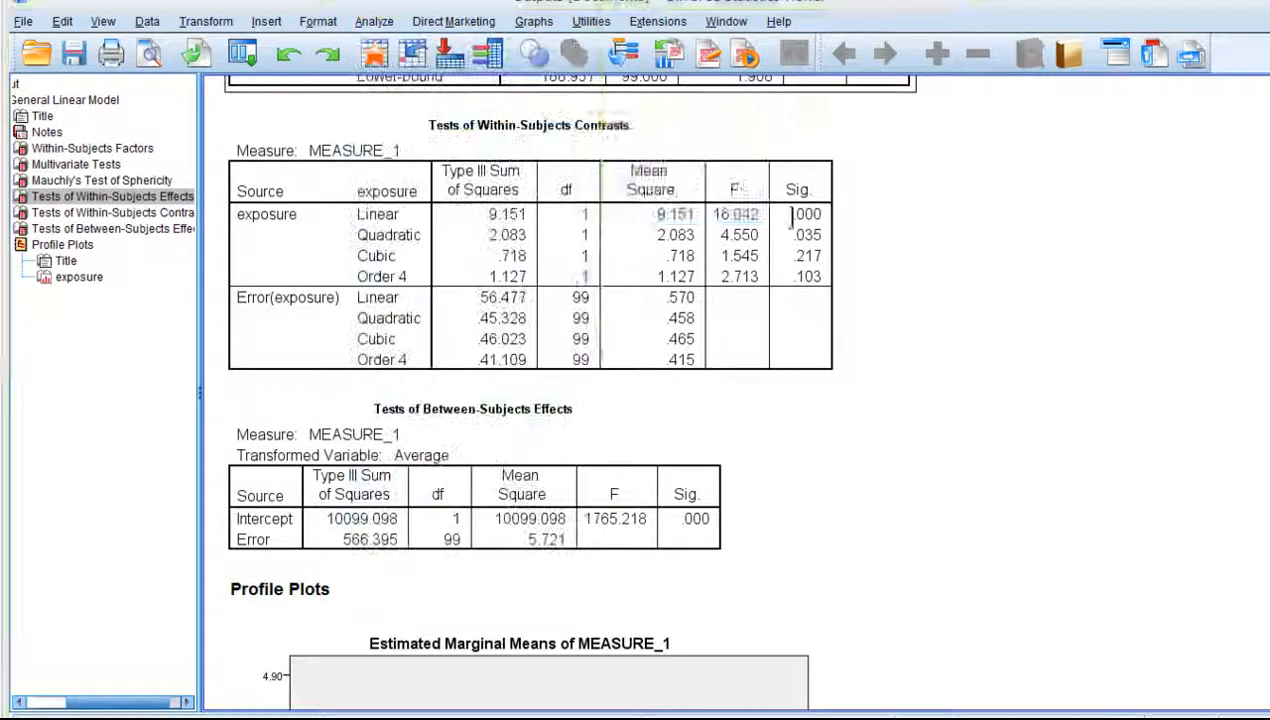
{"action": "left_click", "coordinate": [648, 348]}
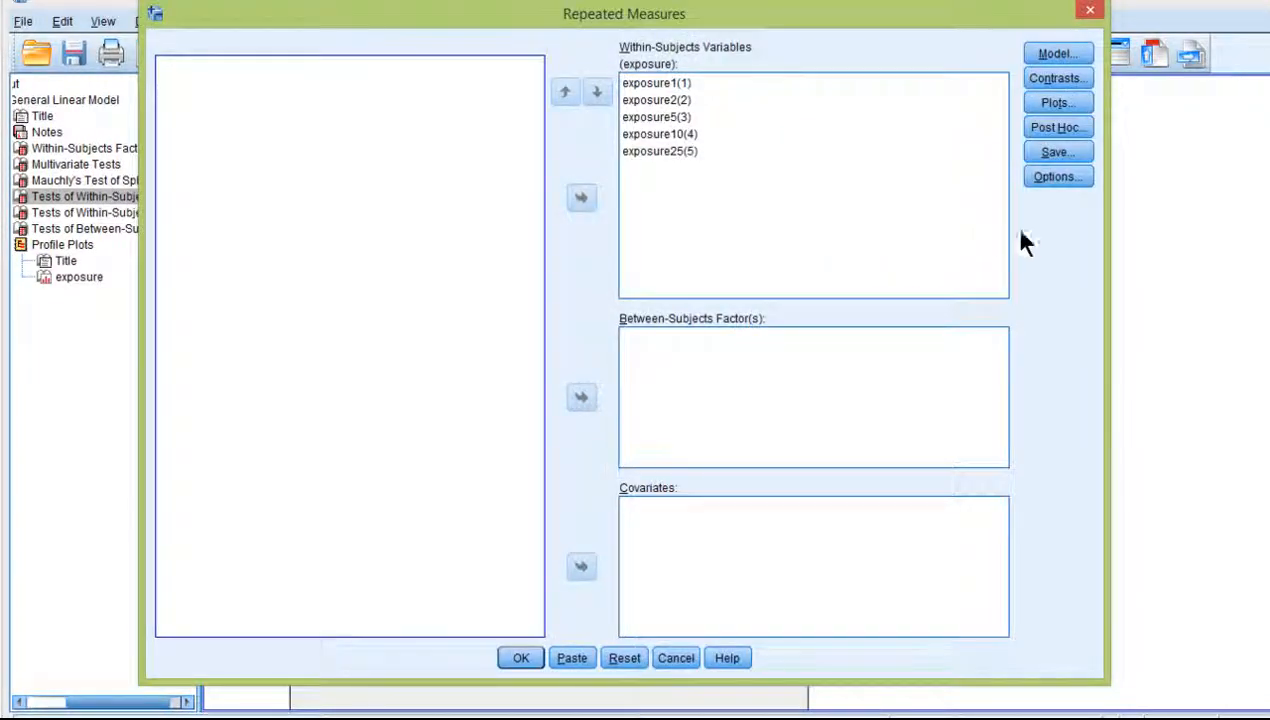
{"action": "left_click", "coordinate": [1050, 178]}
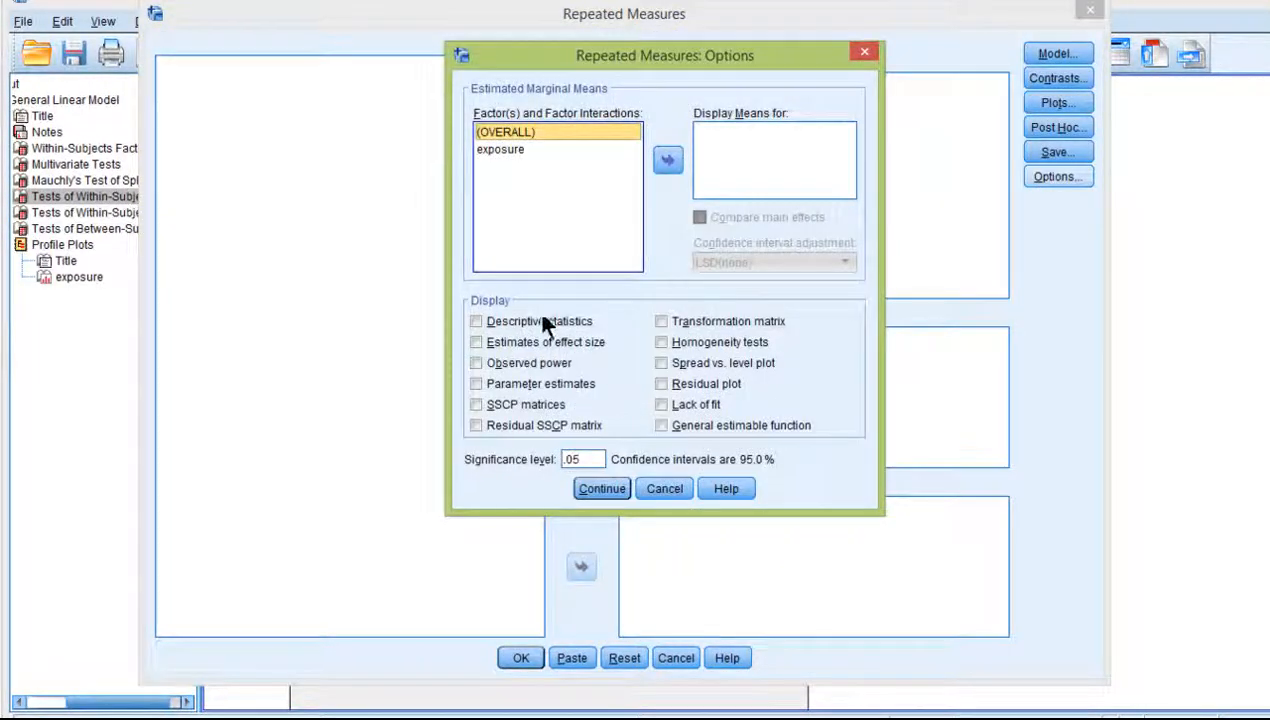
{"action": "left_click", "coordinate": [540, 321]}
{"action": "left_click", "coordinate": [544, 338]}
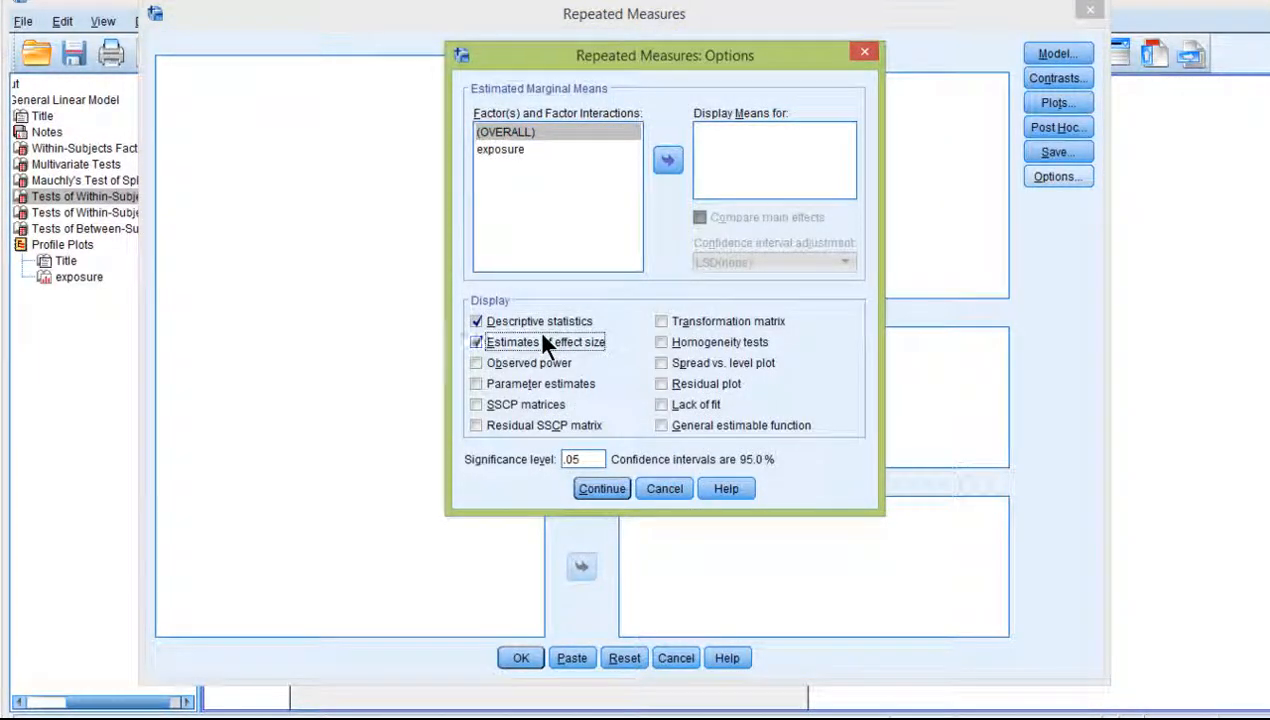
{"action": "left_click", "coordinate": [597, 486]}
{"action": "left_click", "coordinate": [521, 658]}
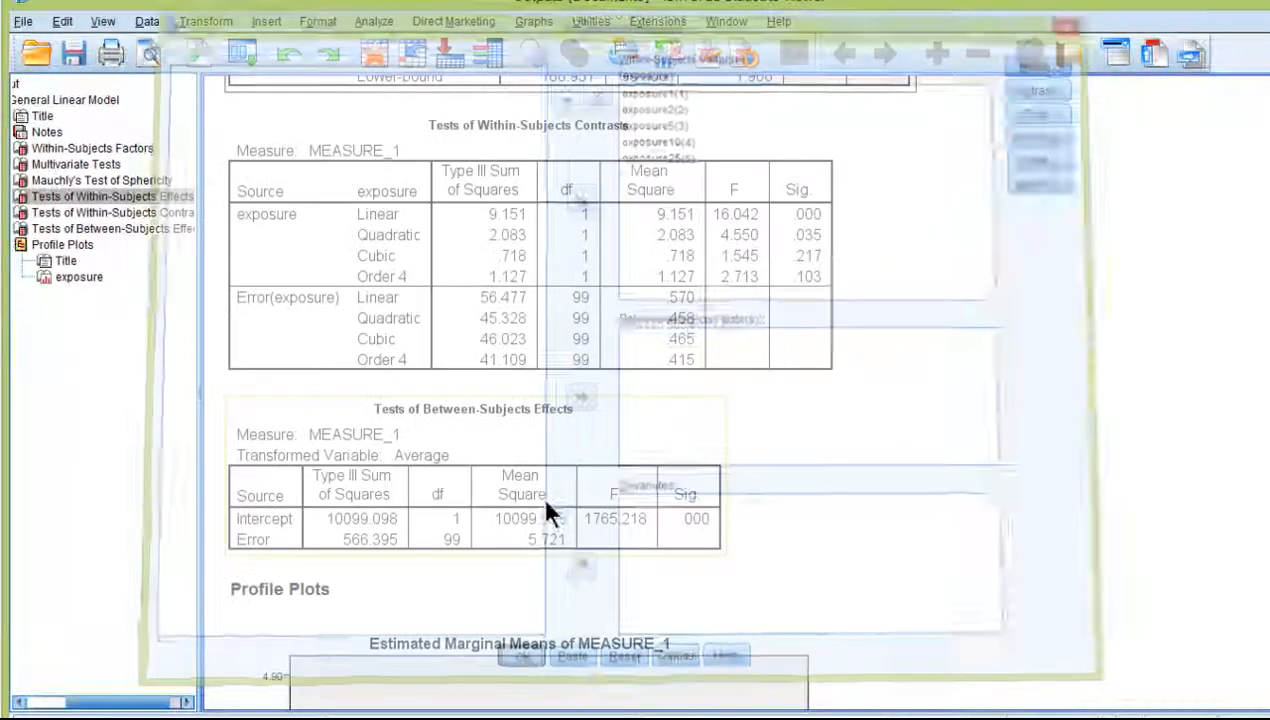
Step: Examine the new output's descriptive statistics, Mauchly's test of sphericity, and the F, significance and partial eta squared columns for within-subjects effects
{"action": "left_click", "coordinate": [522, 339]}
{"action": "scroll", "coordinate": [906, 395], "scroll_direction": "down", "scroll_amount": 1}
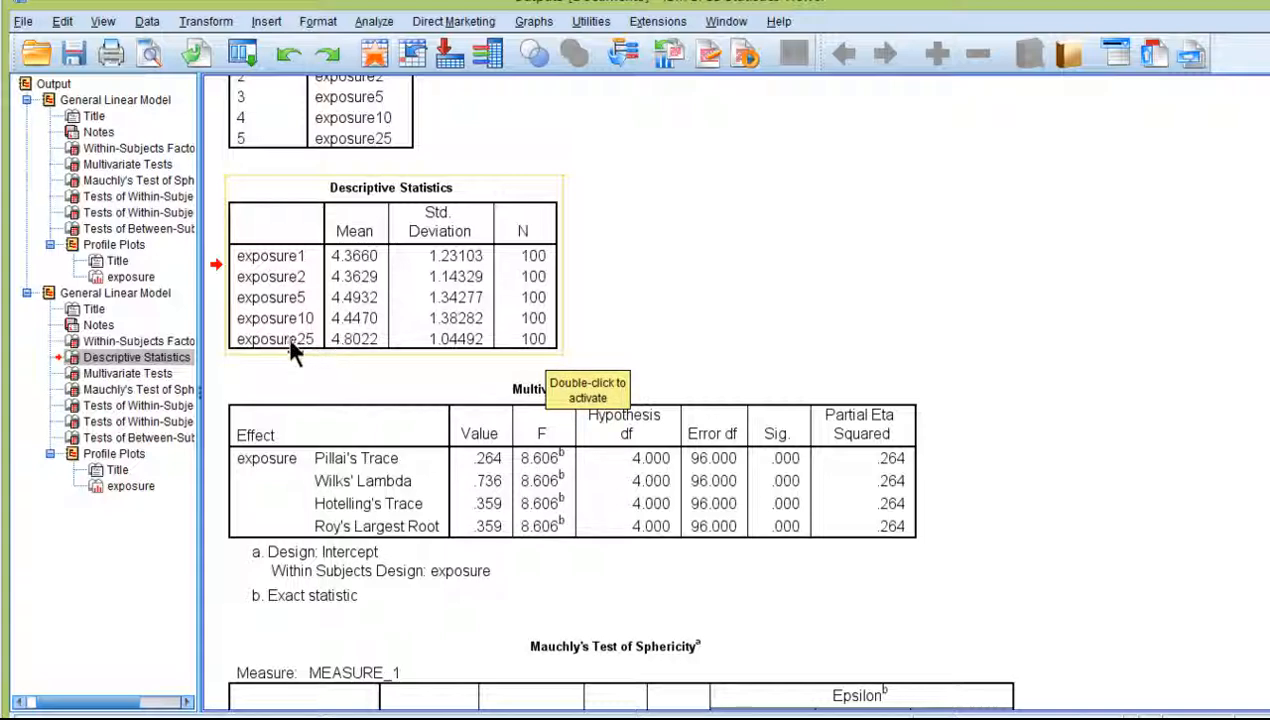
{"action": "scroll", "coordinate": [963, 340], "scroll_direction": "down", "scroll_amount": 6}
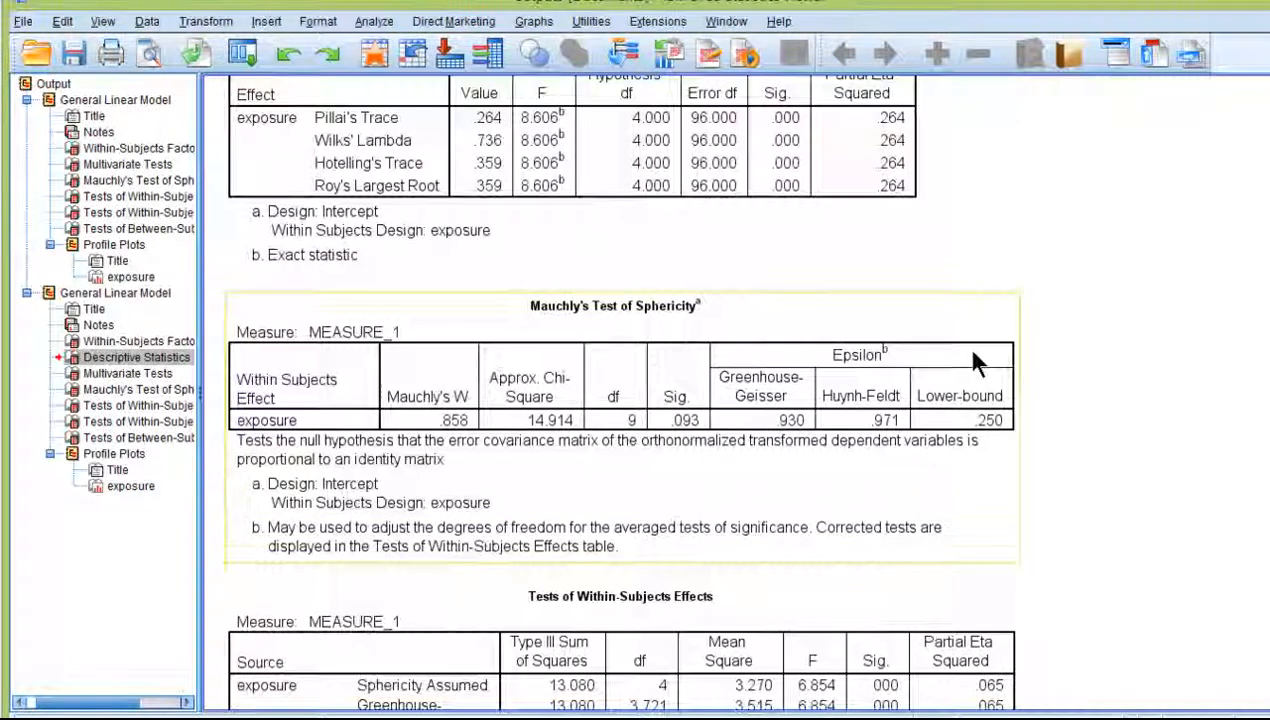
{"action": "left_click", "coordinate": [962, 343]}
{"action": "scroll", "coordinate": [895, 317], "scroll_direction": "down", "scroll_amount": 3}
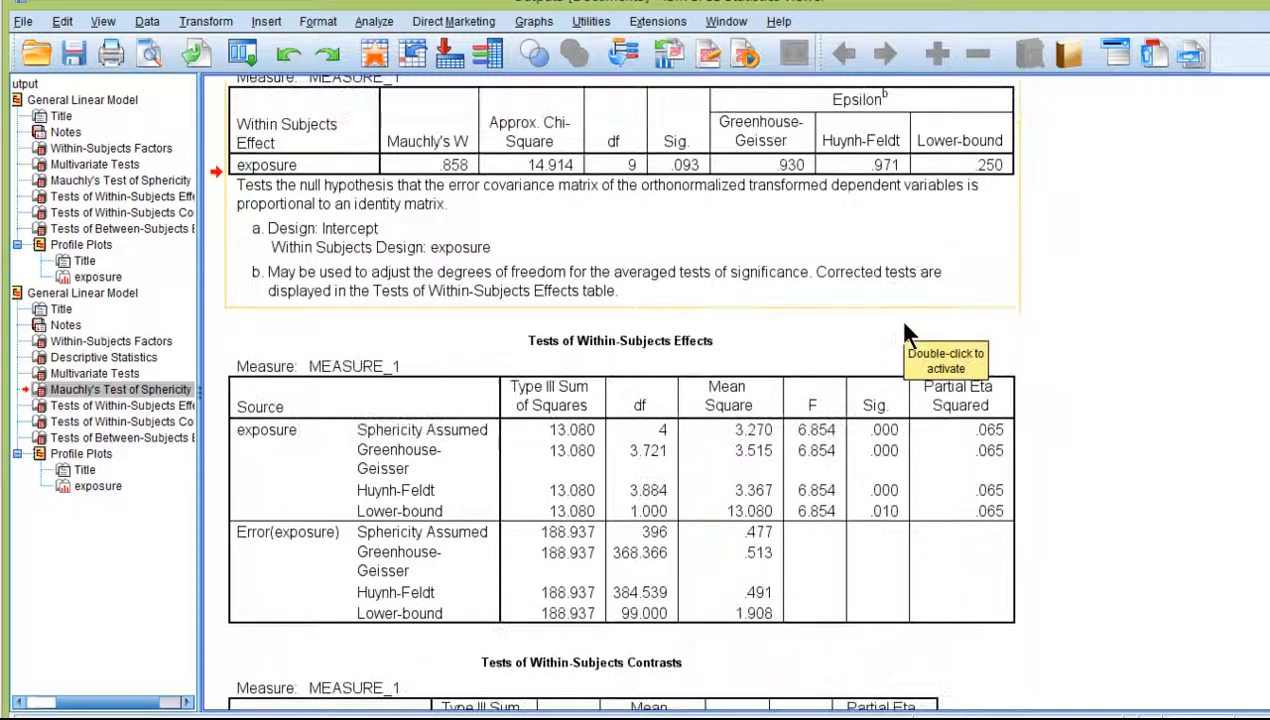
{"action": "left_click", "coordinate": [1015, 390]}
{"action": "scroll", "coordinate": [1010, 385], "scroll_direction": "down", "scroll_amount": 2}
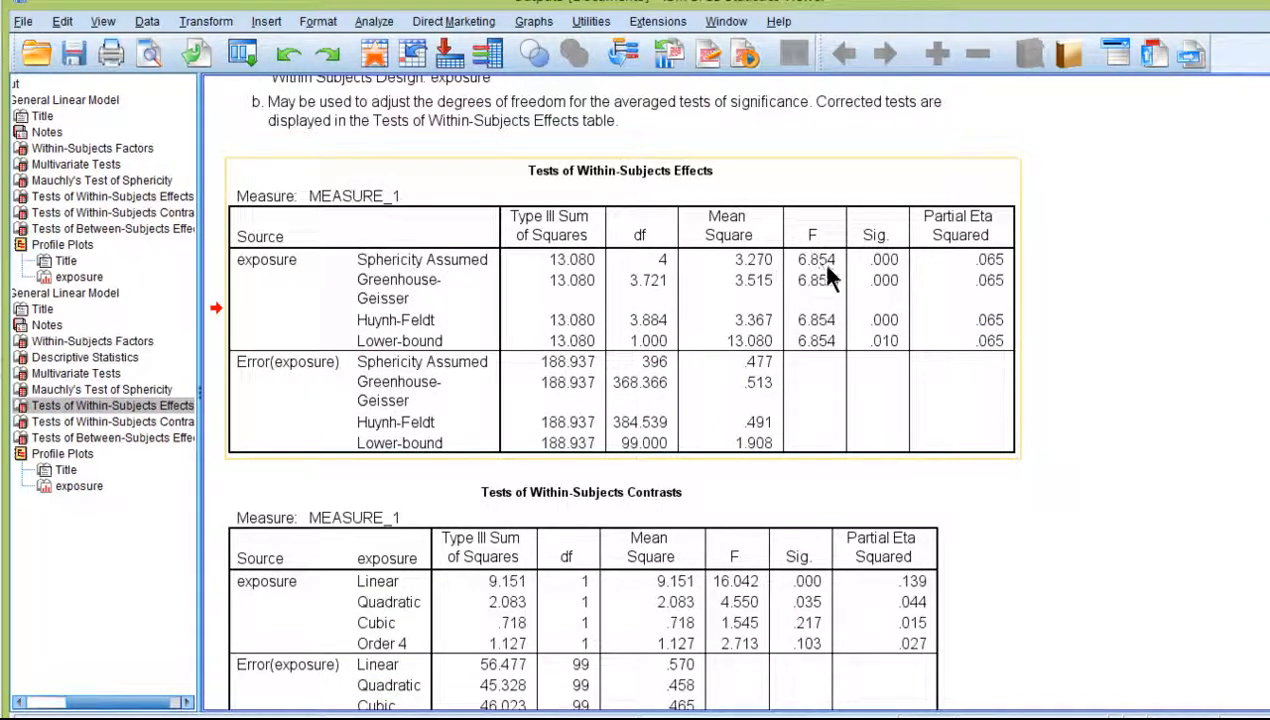
{"action": "double_click", "coordinate": [862, 284]}
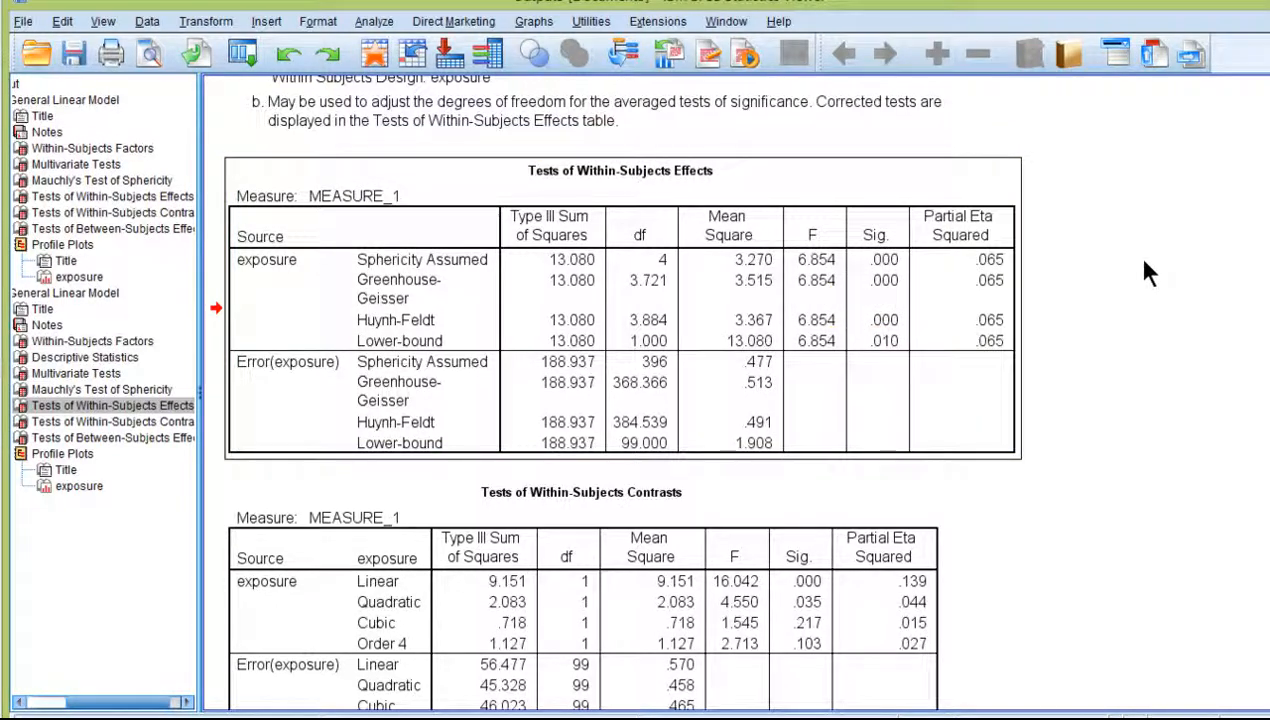
{"action": "left_click", "coordinate": [1110, 312]}
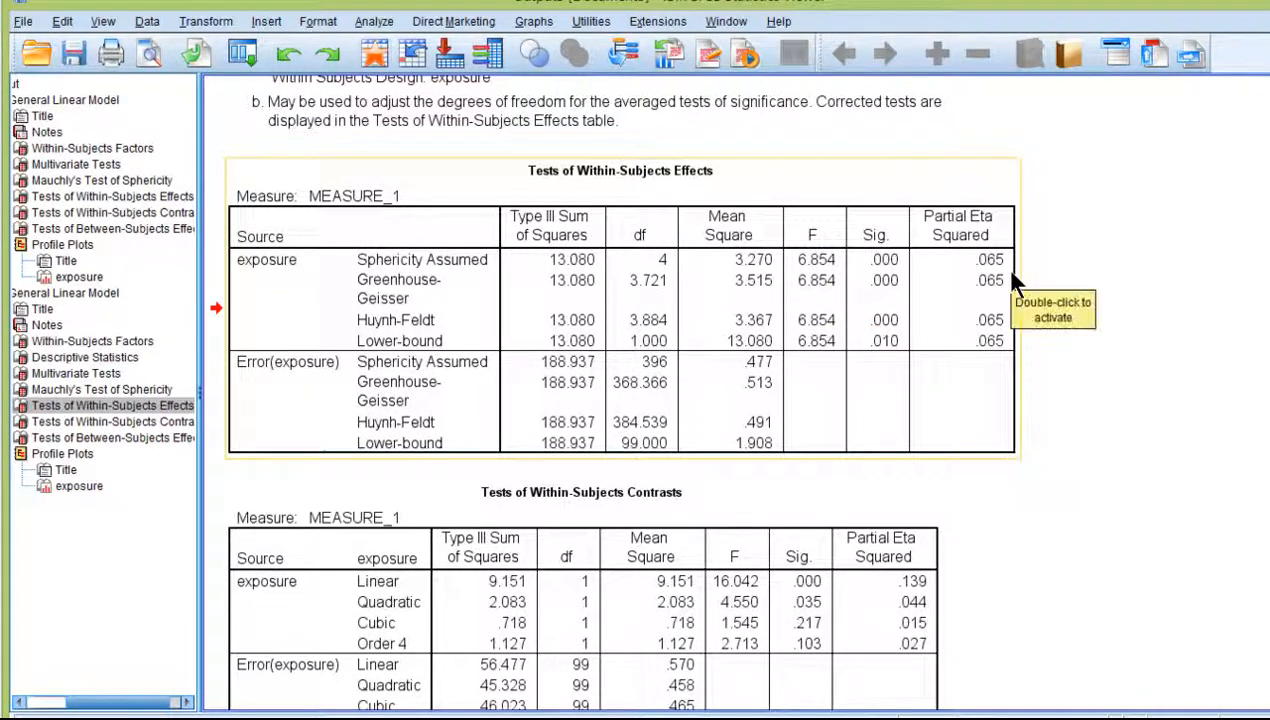
{"action": "scroll", "coordinate": [1090, 360], "scroll_direction": "down", "scroll_amount": 2}
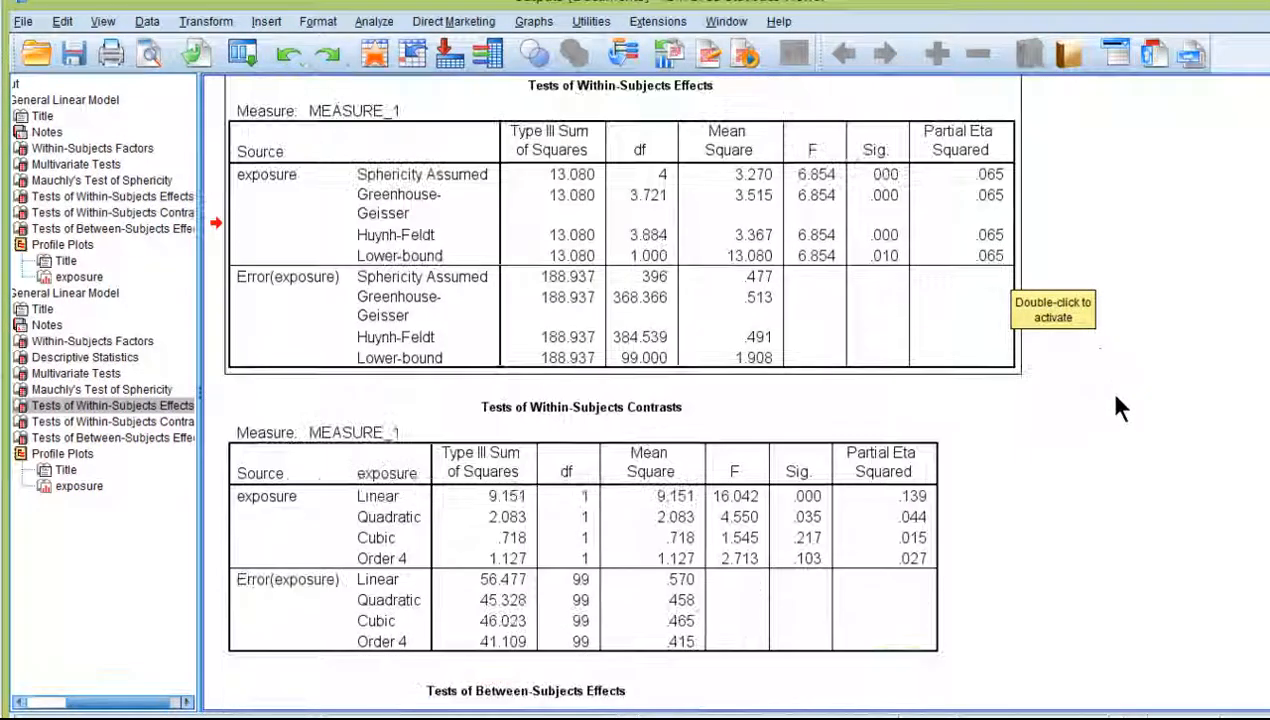
Step: Compare the exposure means in the descriptive statistics with the sphericity test and within-subjects effects tables
{"action": "scroll", "coordinate": [1110, 395], "scroll_direction": "up", "scroll_amount": 3}
{"action": "scroll", "coordinate": [1117, 400], "scroll_direction": "up", "scroll_amount": 7}
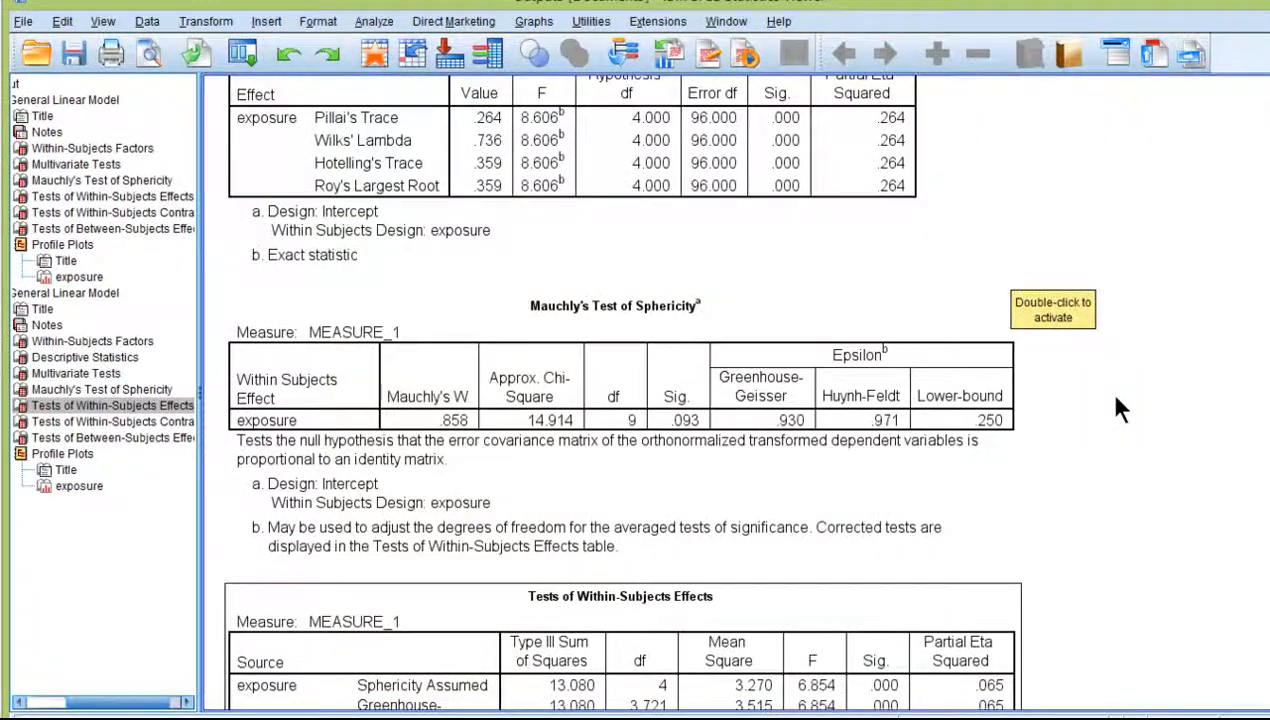
{"action": "scroll", "coordinate": [1117, 400], "scroll_direction": "up", "scroll_amount": 8}
{"action": "left_click", "coordinate": [480, 304]}
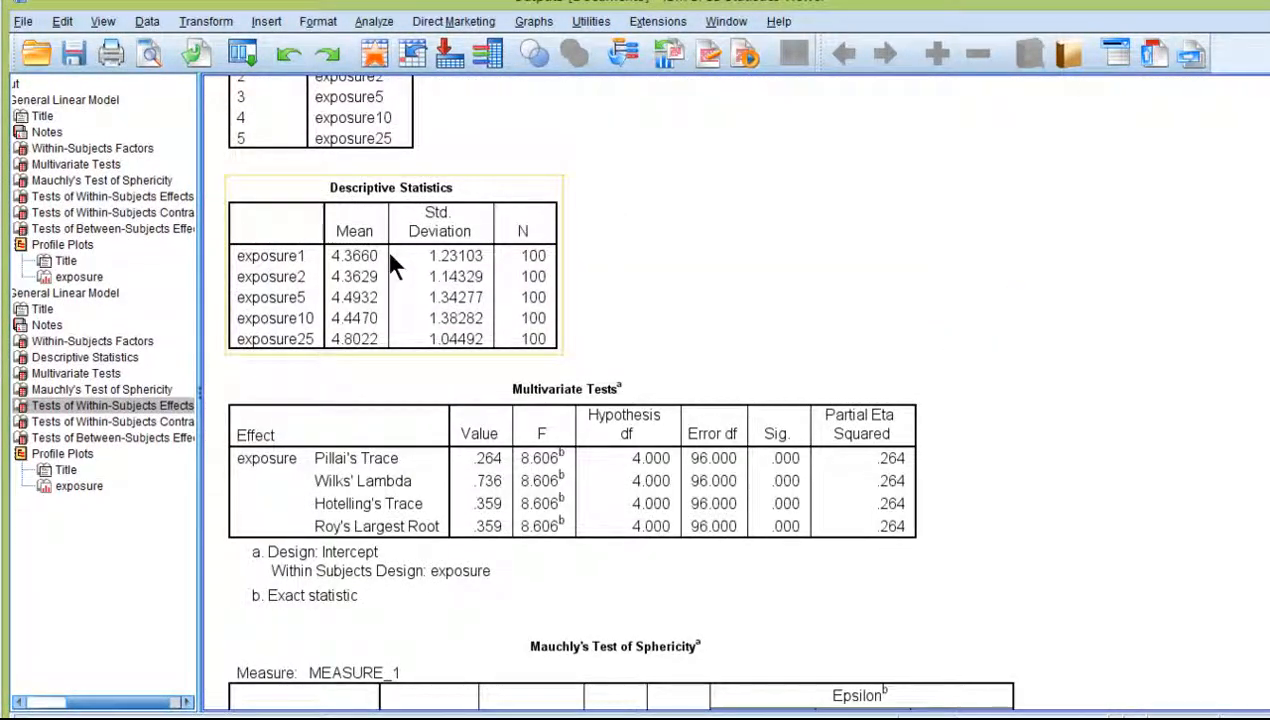
{"action": "scroll", "coordinate": [945, 445], "scroll_direction": "down", "scroll_amount": 8}
{"action": "left_click", "coordinate": [945, 445]}
{"action": "scroll", "coordinate": [945, 445], "scroll_direction": "down", "scroll_amount": 2}
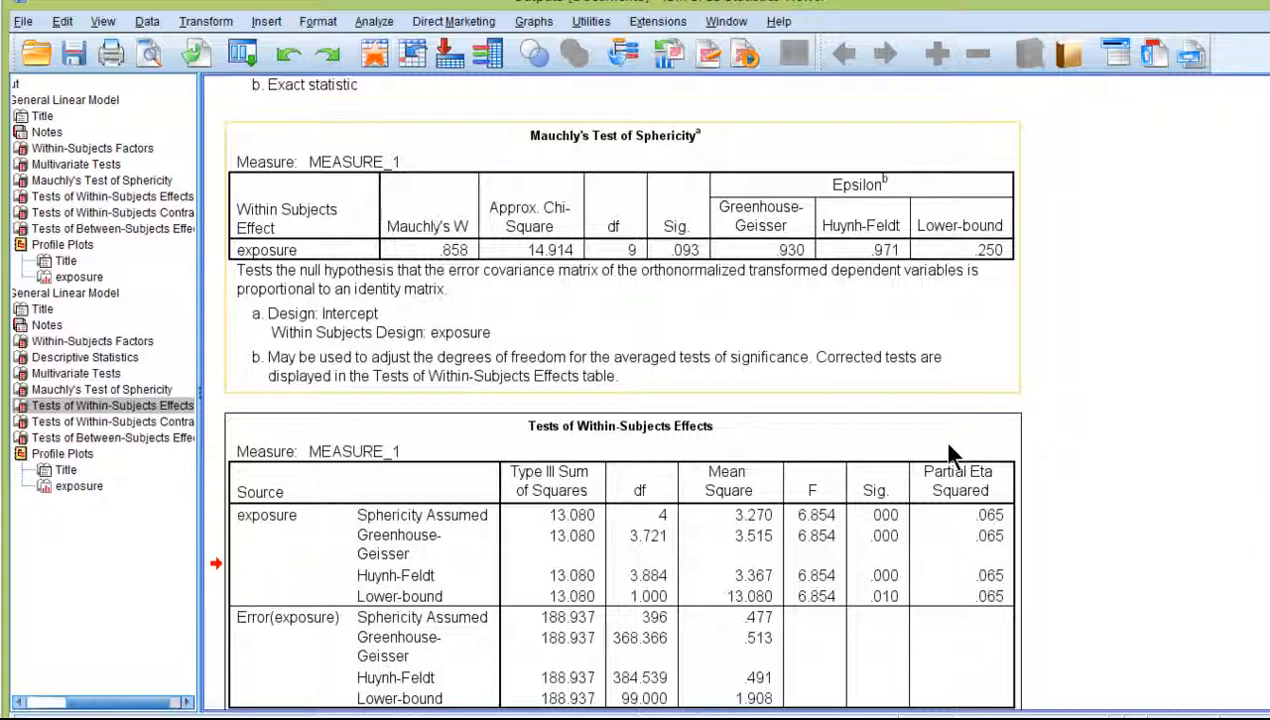
{"action": "scroll", "coordinate": [950, 452], "scroll_direction": "down", "scroll_amount": 3}
{"action": "scroll", "coordinate": [950, 445], "scroll_direction": "up", "scroll_amount": 8}
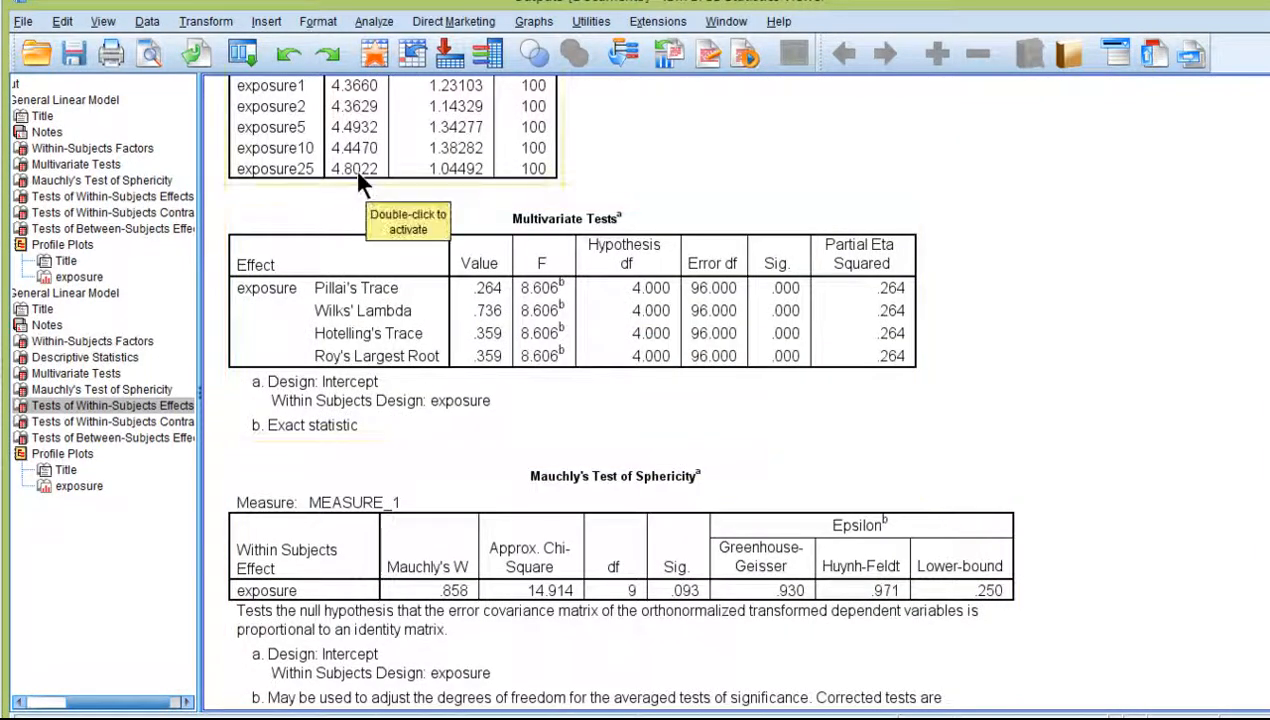
{"action": "scroll", "coordinate": [1078, 480], "scroll_direction": "down", "scroll_amount": 7}
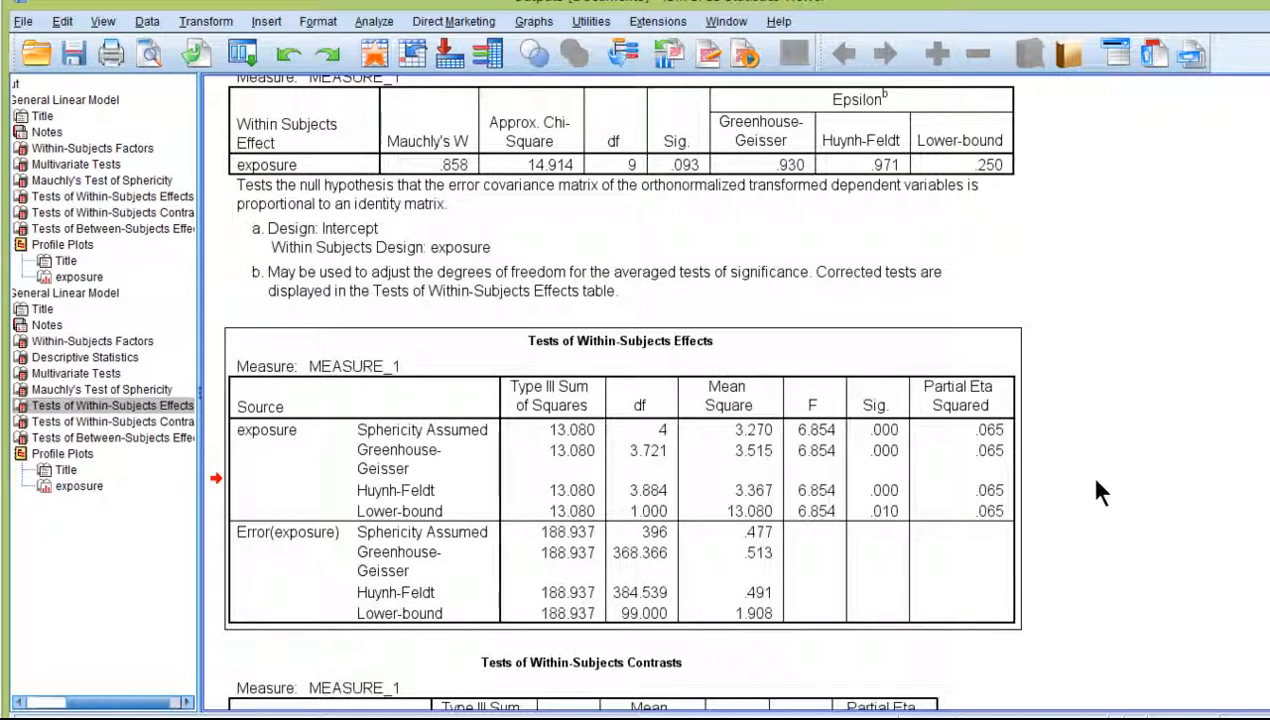
{"action": "scroll", "coordinate": [1106, 490], "scroll_direction": "down", "scroll_amount": 3}
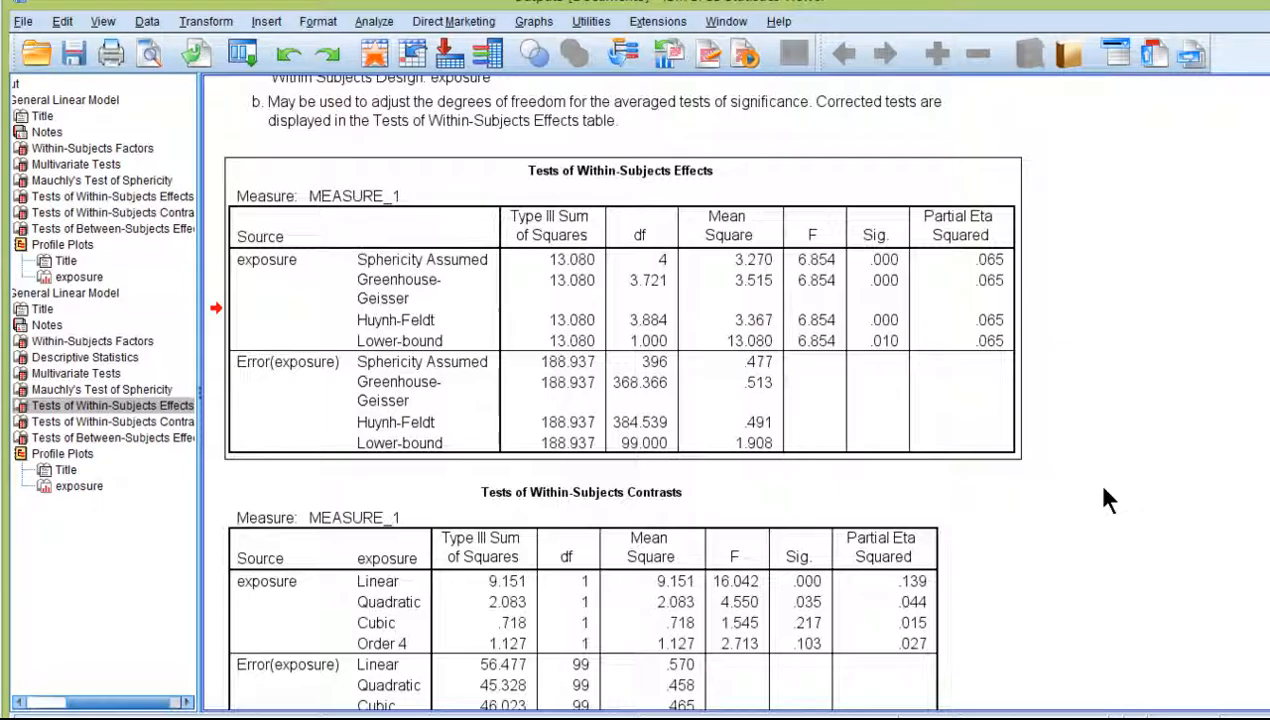
Step: Run two-tailed bivariate Pearson correlations among exposure1, exposure2, exposure5, exposure10 and exposure25, flagging significant correlations
{"action": "left_click", "coordinate": [365, 22]}
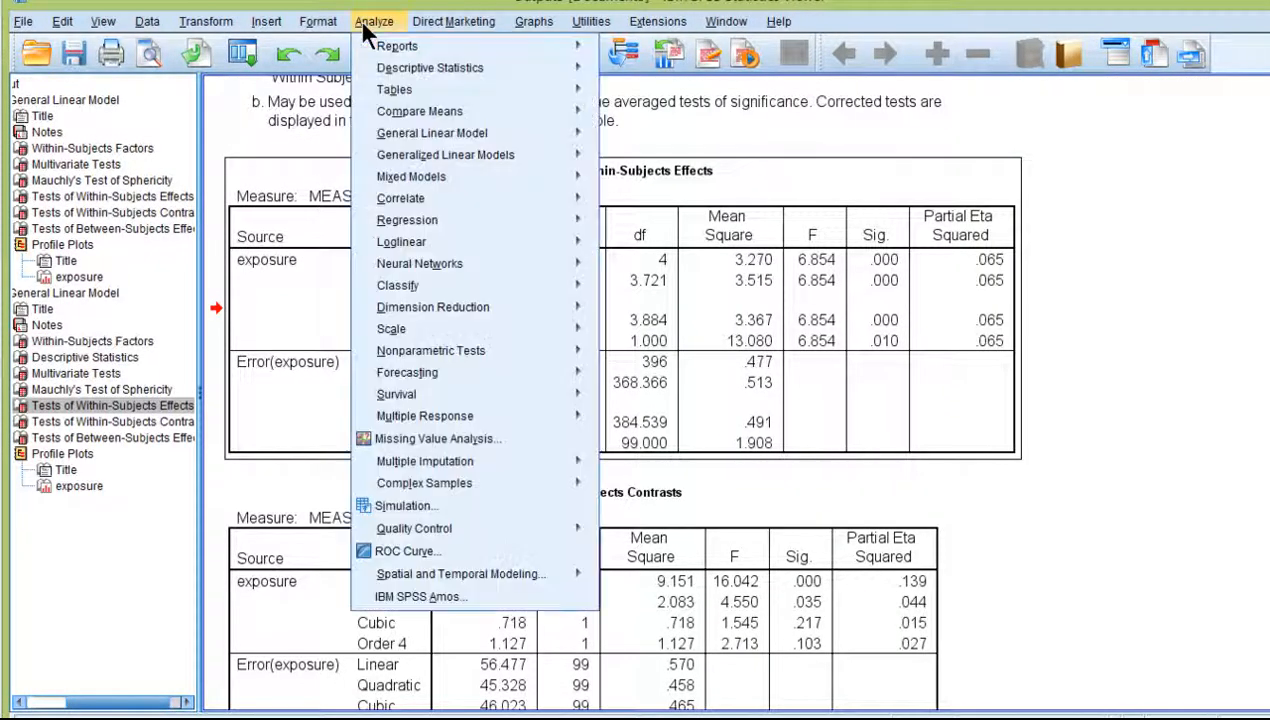
{"action": "mouse_move", "coordinate": [436, 196]}
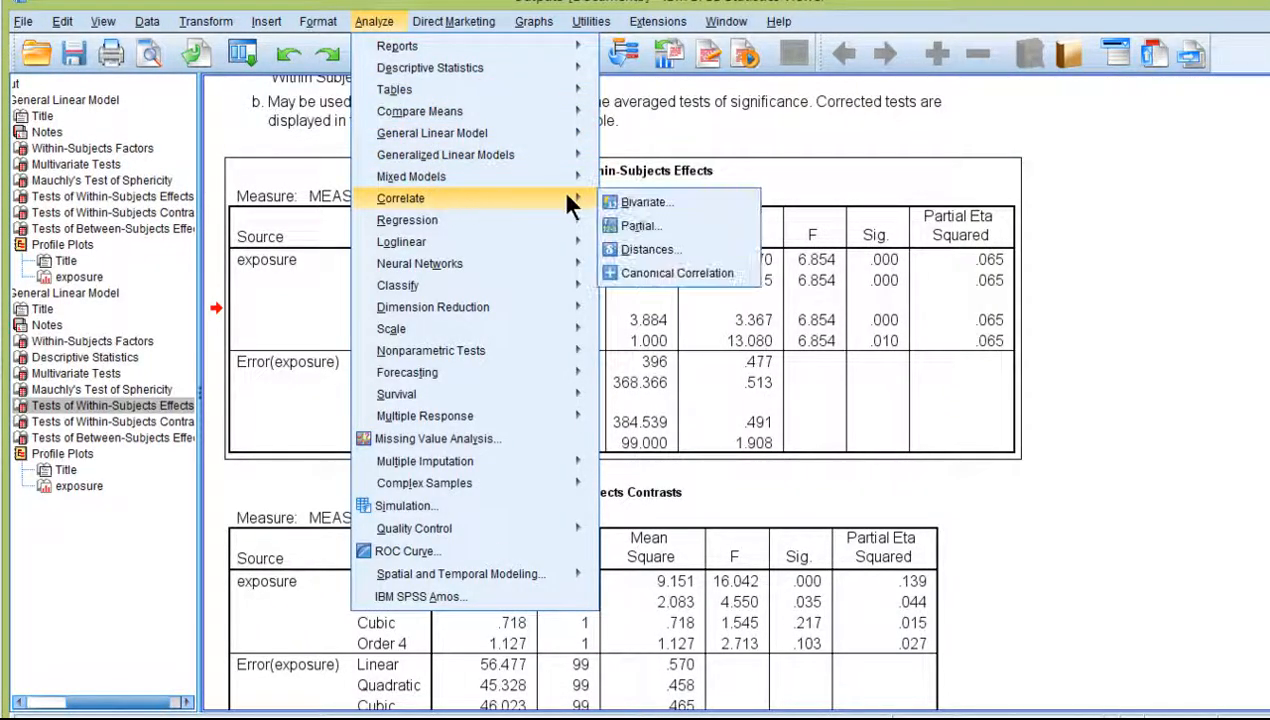
{"action": "left_click", "coordinate": [630, 201]}
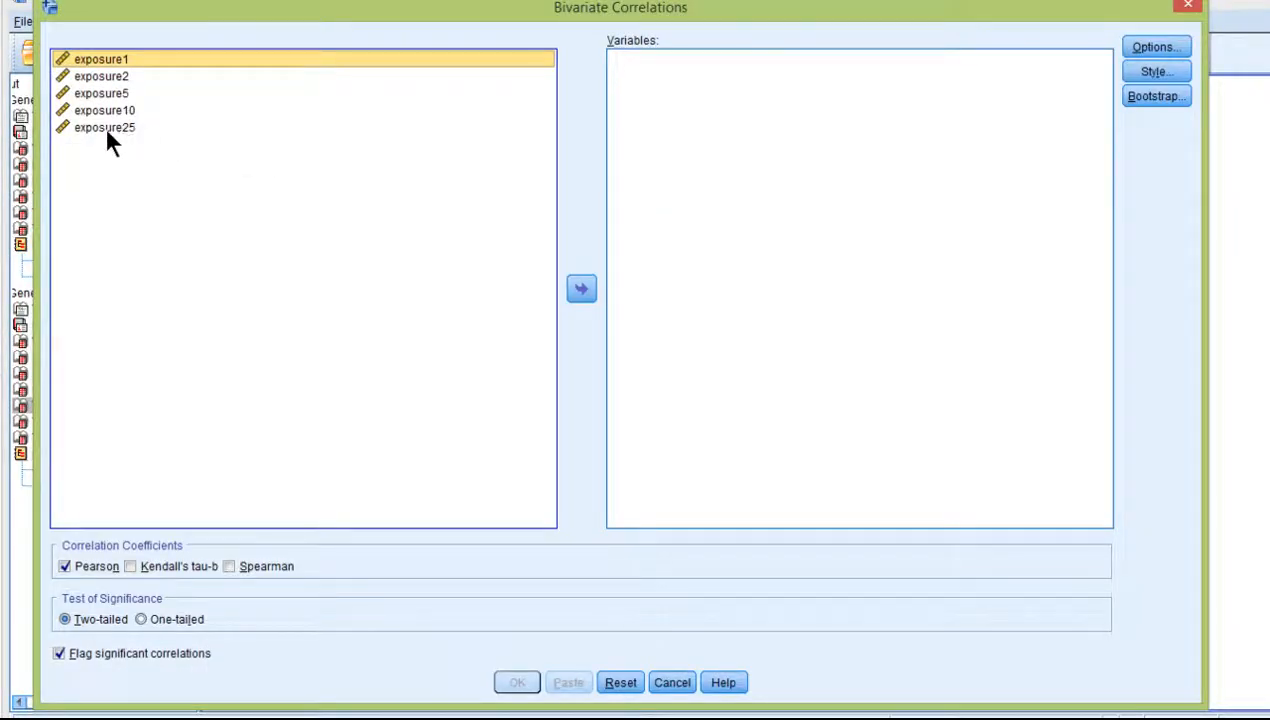
{"action": "left_click", "coordinate": [104, 127], "text": "shift"}
{"action": "left_click", "coordinate": [584, 289]}
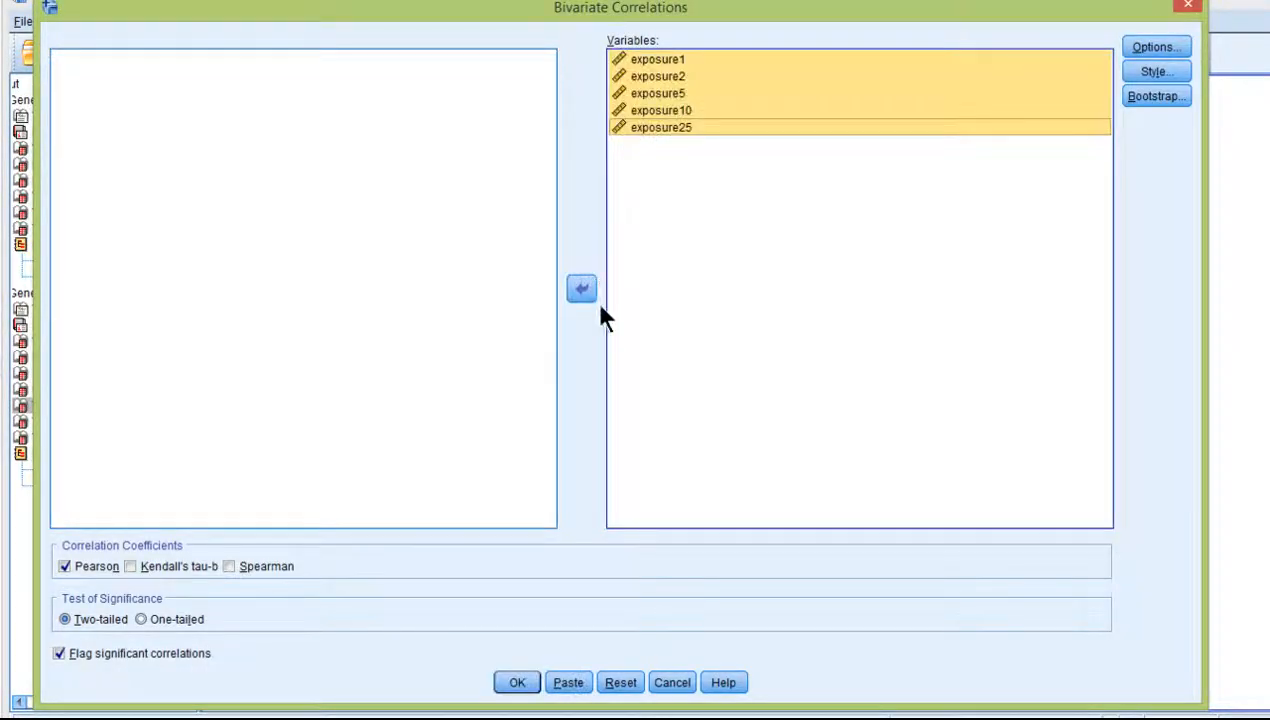
{"action": "left_click", "coordinate": [522, 684]}
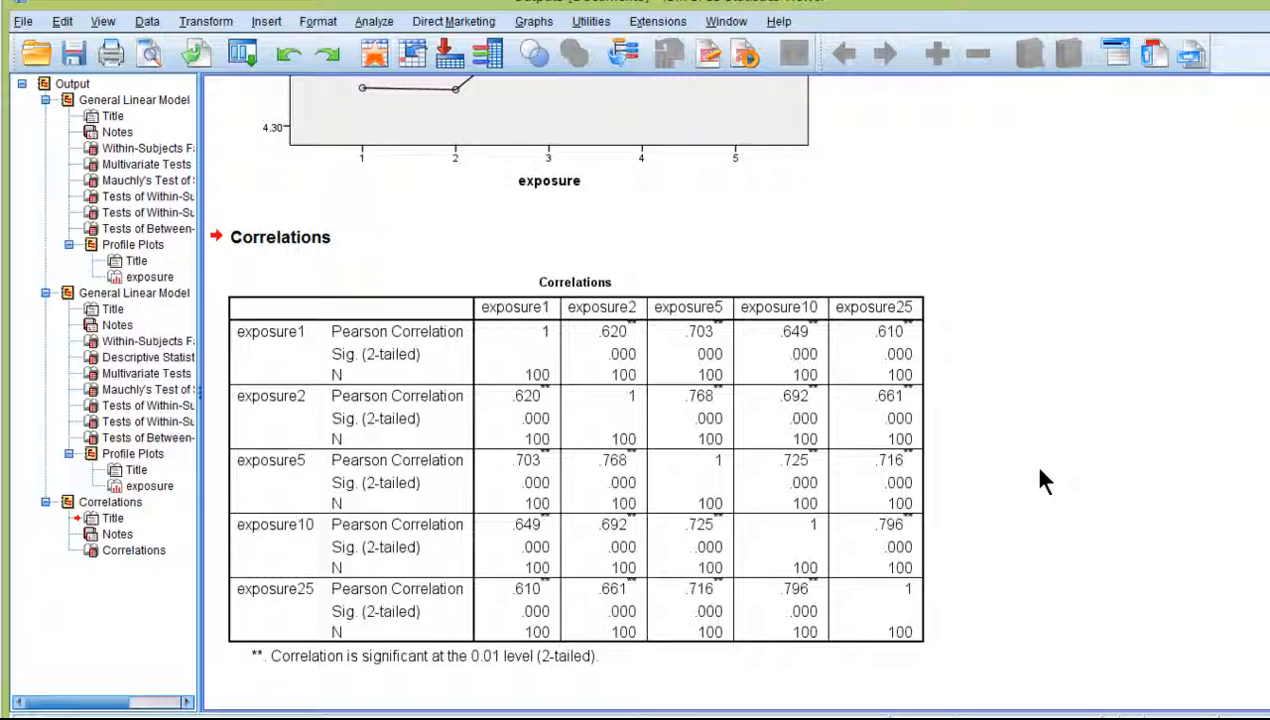
Step: Examine the correlation matrix of the exposure variables and revisit the tests of within-subjects effects
{"action": "left_click", "coordinate": [519, 482]}
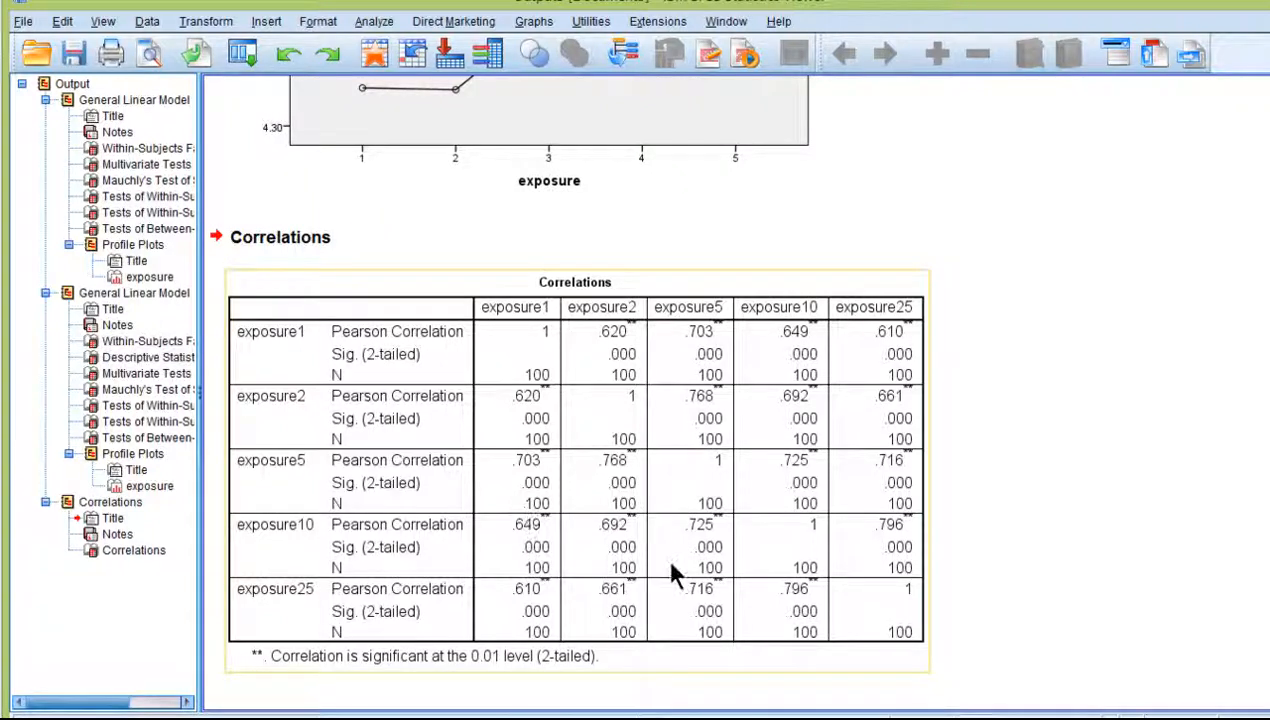
{"action": "left_click", "coordinate": [939, 506]}
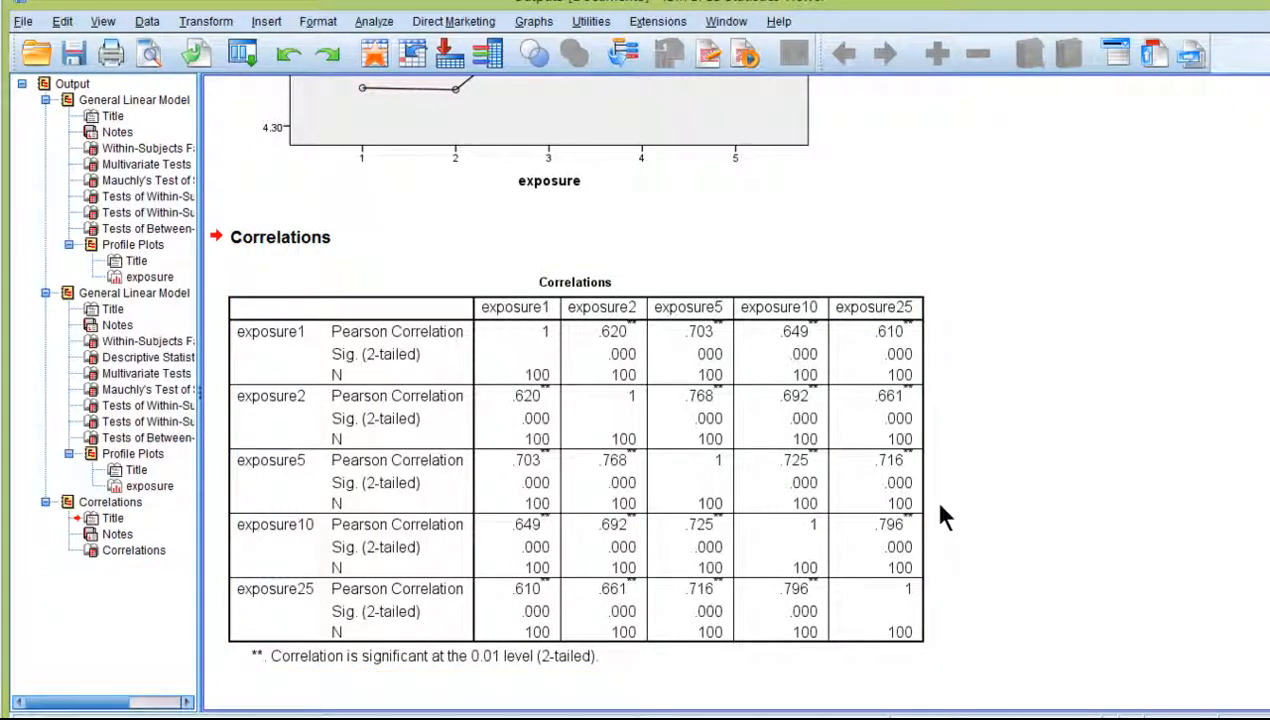
{"action": "scroll", "coordinate": [1077, 572], "scroll_direction": "up", "scroll_amount": 15}
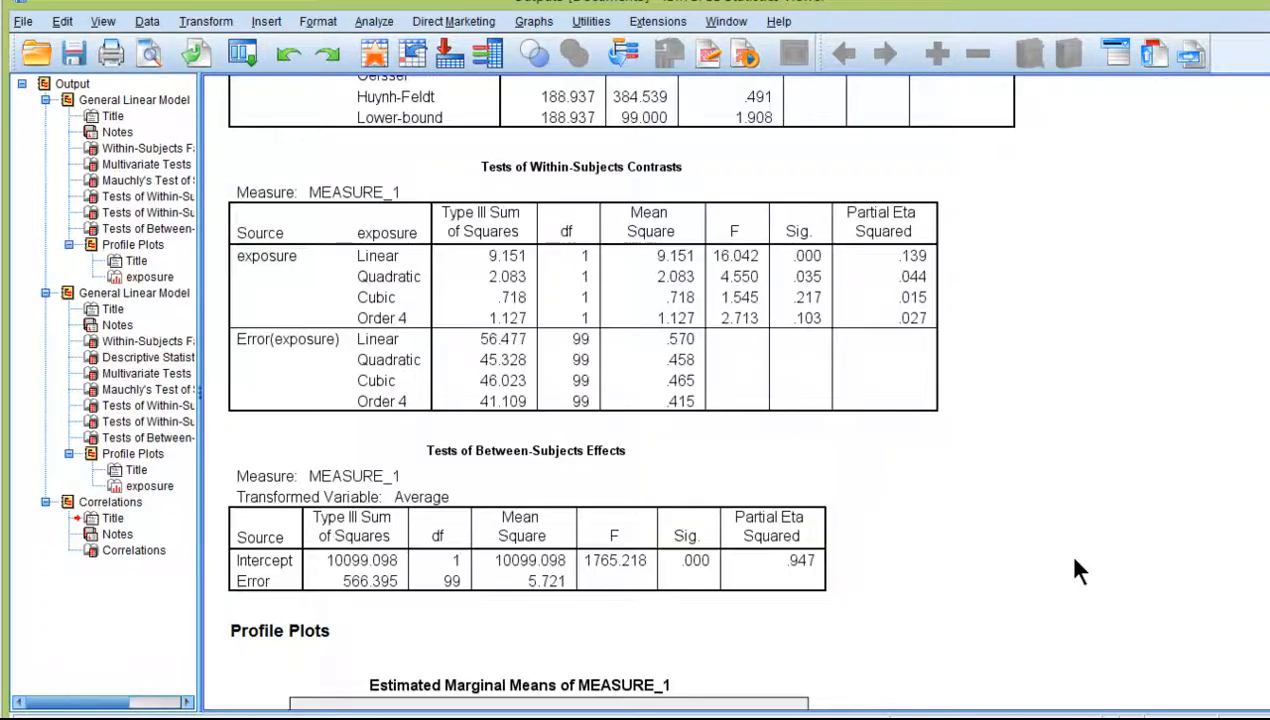
{"action": "scroll", "coordinate": [1071, 567], "scroll_direction": "down", "scroll_amount": 1}
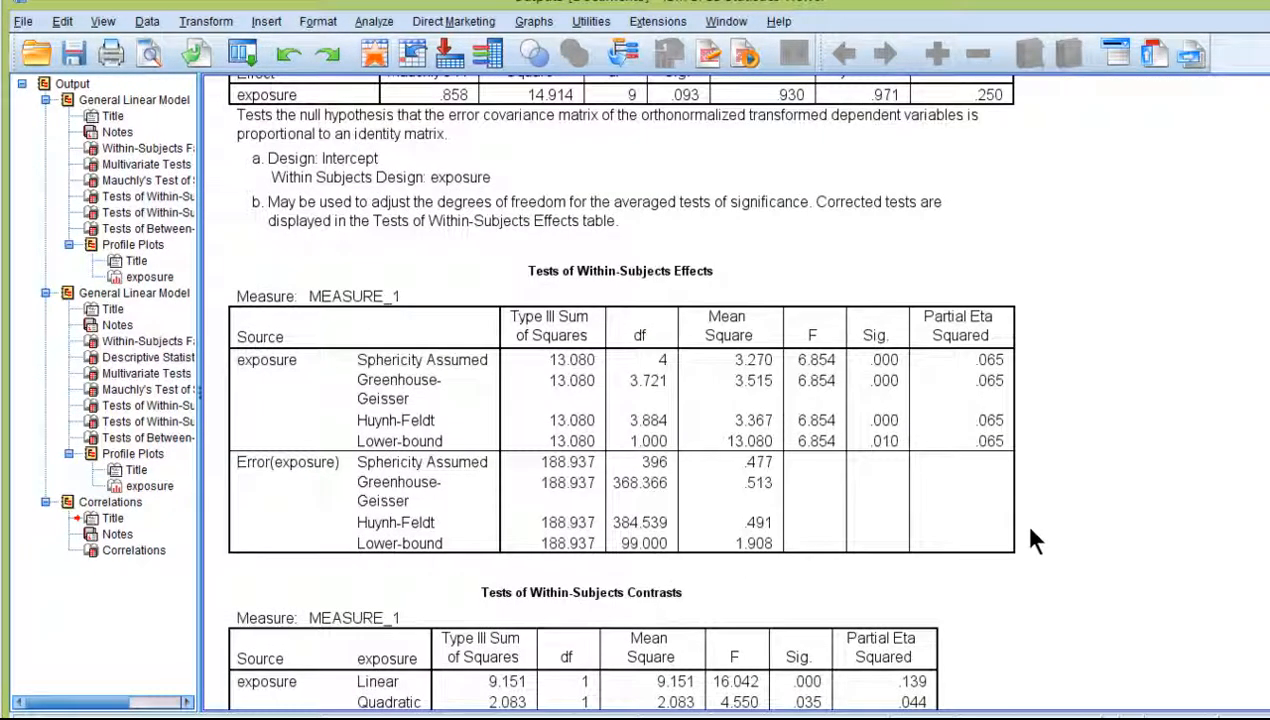
{"action": "left_click", "coordinate": [980, 398]}
{"action": "scroll", "coordinate": [962, 405], "scroll_direction": "down", "scroll_amount": 2}
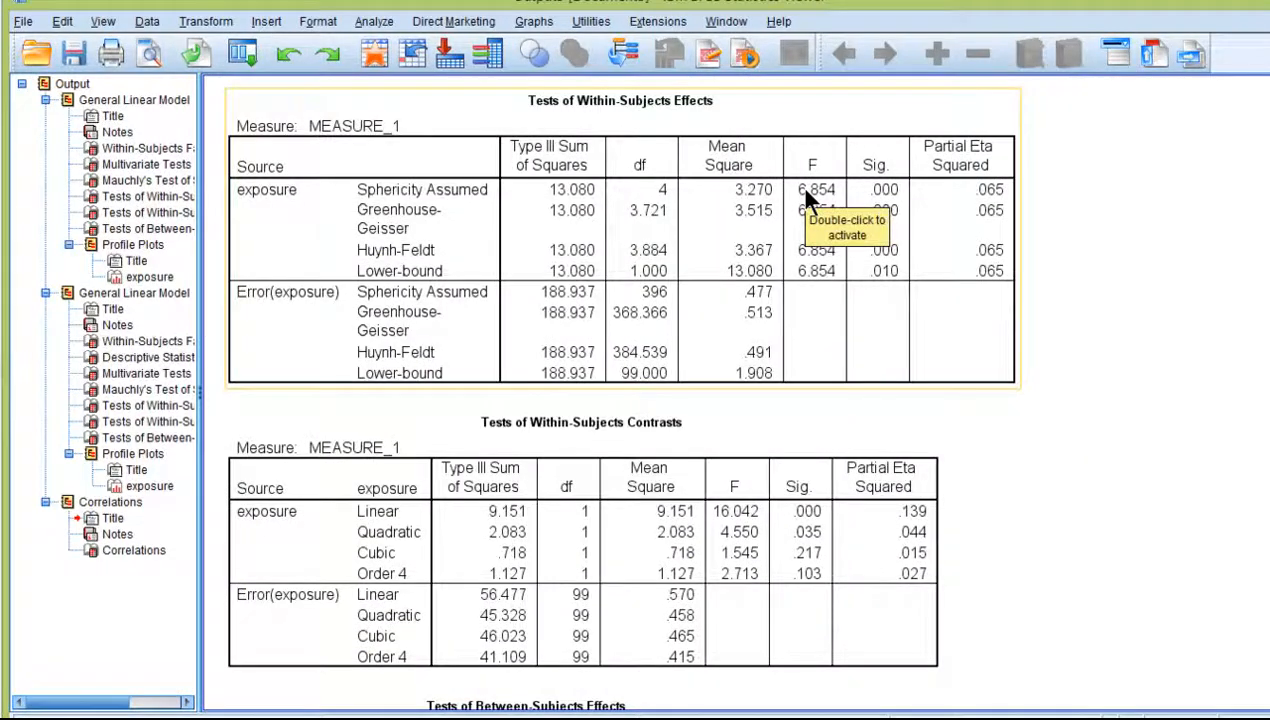
Step: Review the descriptive statistics, multivariate tests, sphericity test, within-subjects effects and contrasts, and the profile plot of estimated marginal means
{"action": "scroll", "coordinate": [858, 350], "scroll_direction": "up", "scroll_amount": 9}
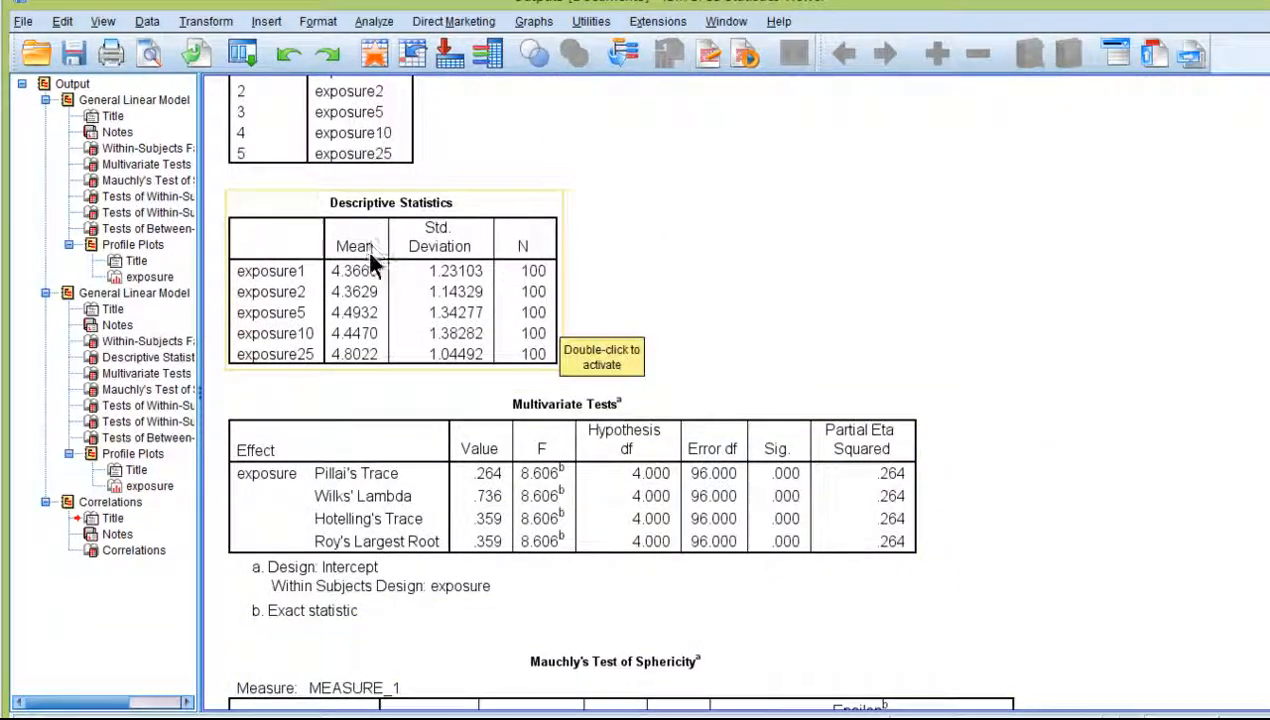
{"action": "scroll", "coordinate": [368, 280], "scroll_direction": "up", "scroll_amount": 2}
{"action": "scroll", "coordinate": [505, 422], "scroll_direction": "down", "scroll_amount": 8}
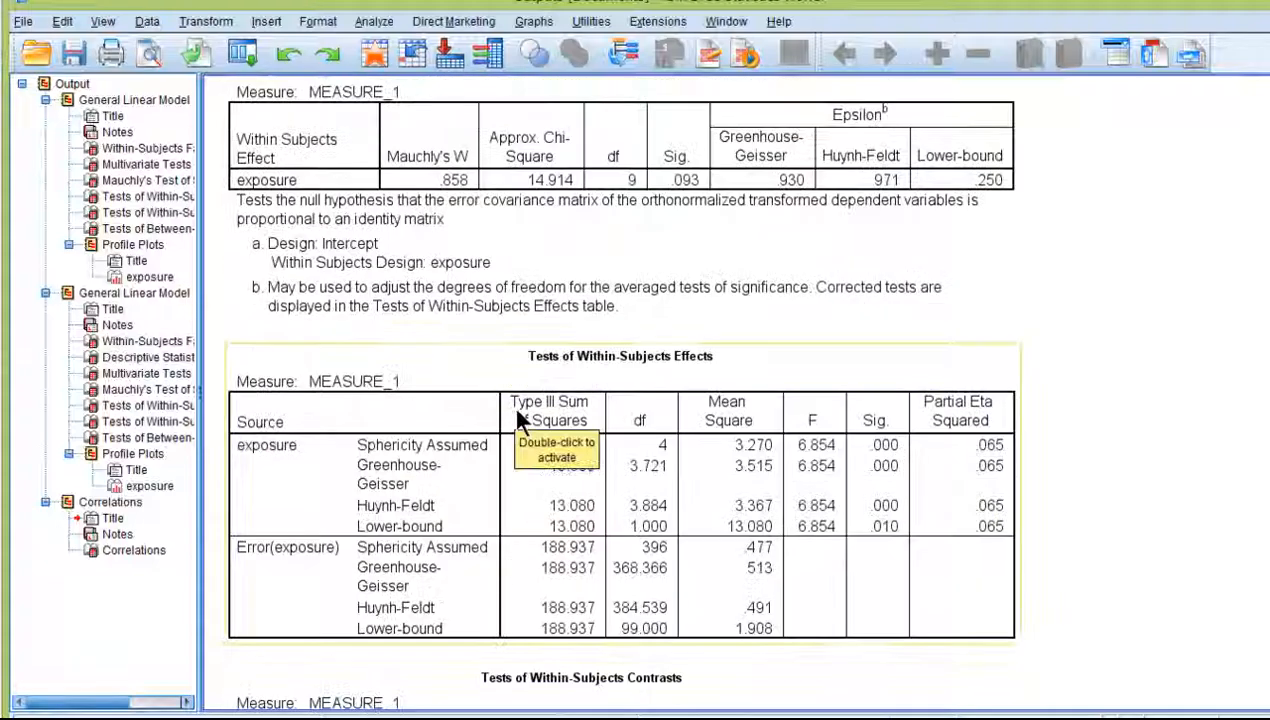
{"action": "scroll", "coordinate": [1115, 420], "scroll_direction": "down", "scroll_amount": 10}
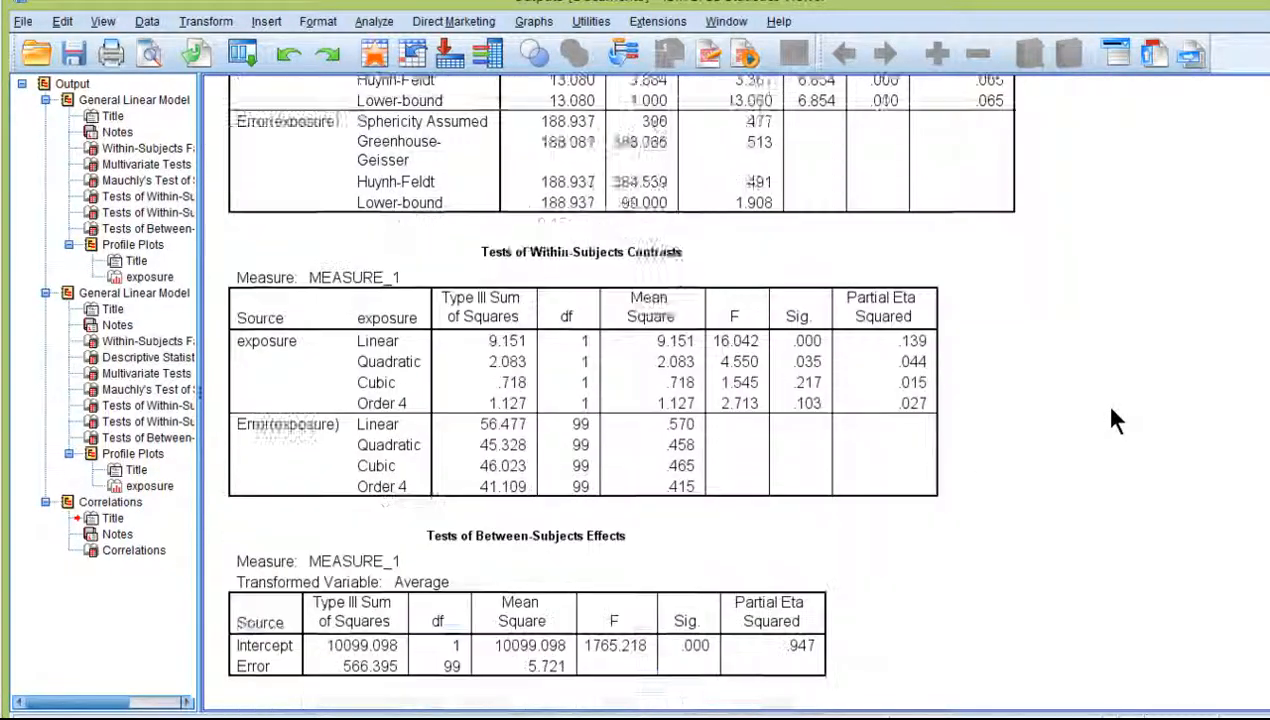
{"action": "scroll", "coordinate": [1115, 420], "scroll_direction": "up", "scroll_amount": 9}
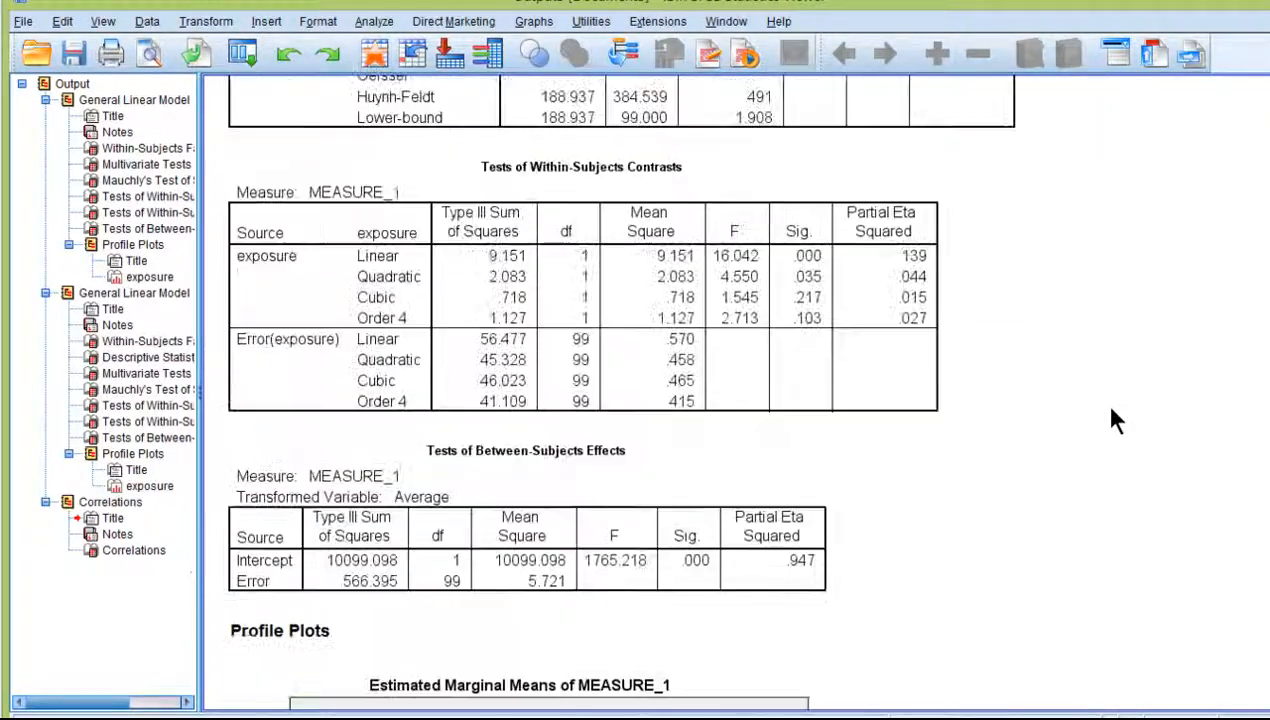
{"action": "scroll", "coordinate": [1115, 420], "scroll_direction": "up", "scroll_amount": 7}
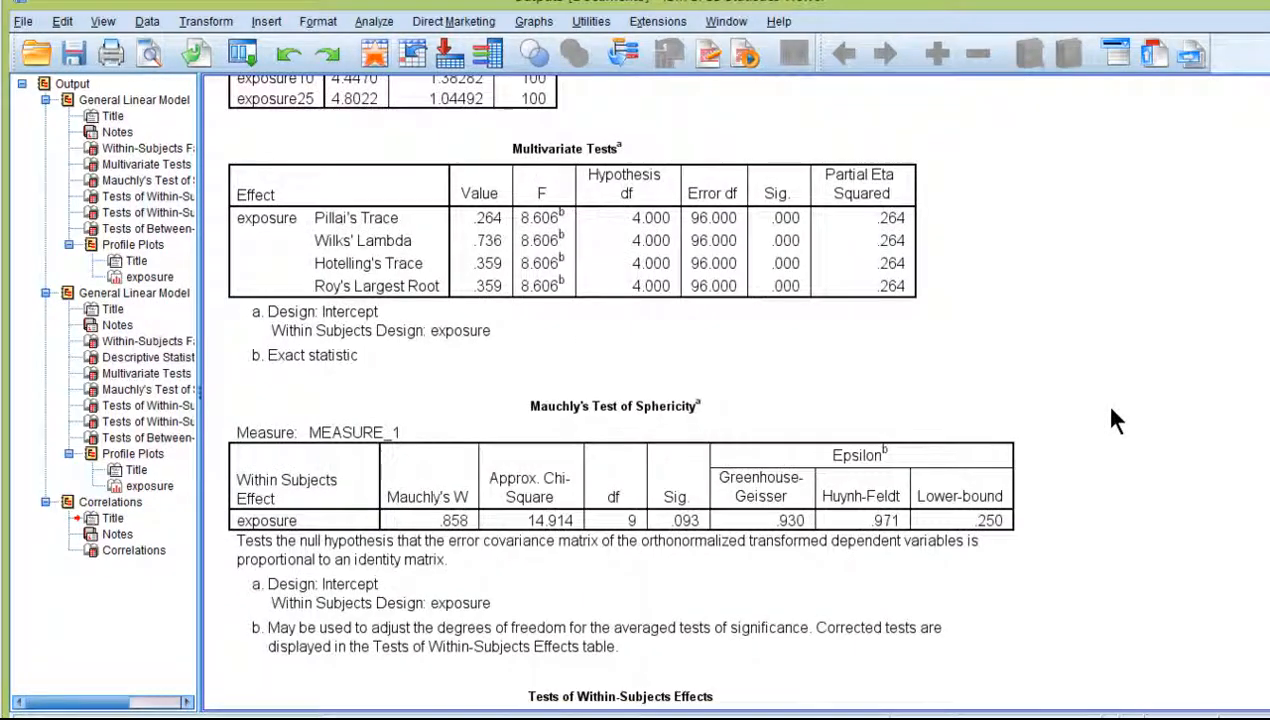
{"action": "scroll", "coordinate": [1115, 420], "scroll_direction": "down", "scroll_amount": 3}
{"action": "scroll", "coordinate": [1105, 415], "scroll_direction": "down", "scroll_amount": 9}
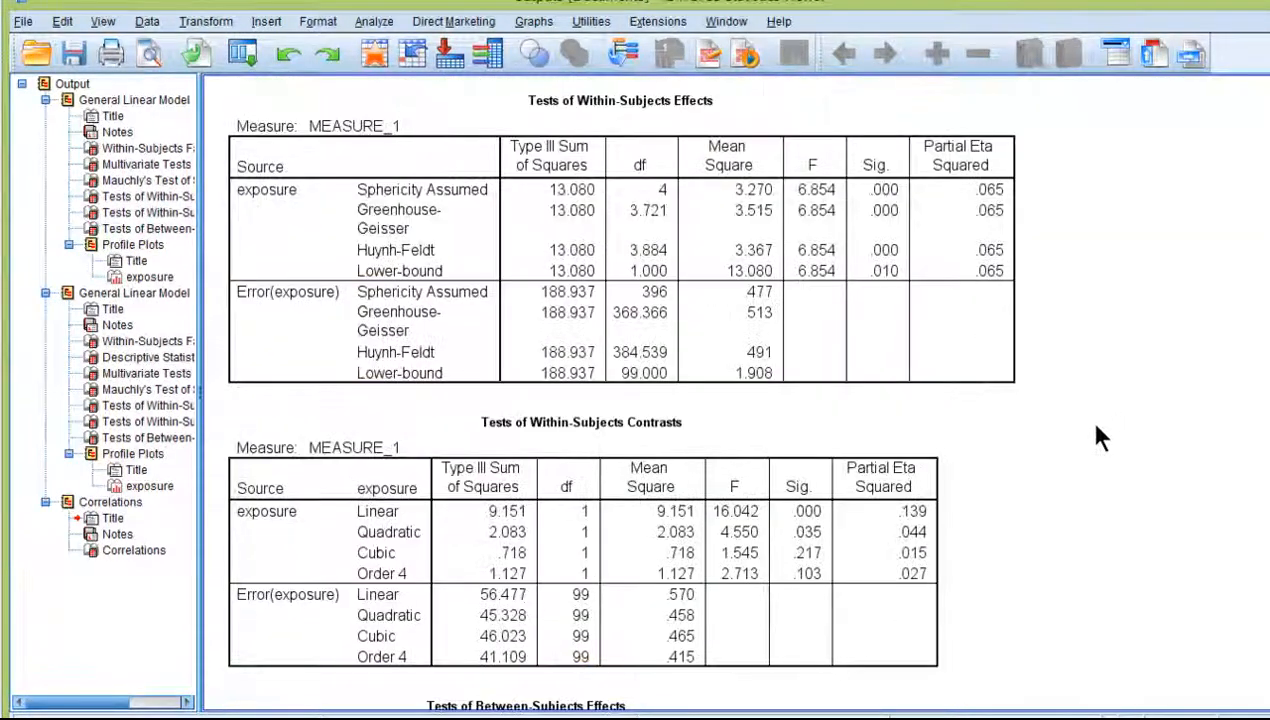
{"action": "scroll", "coordinate": [1088, 445], "scroll_direction": "down", "scroll_amount": 2}
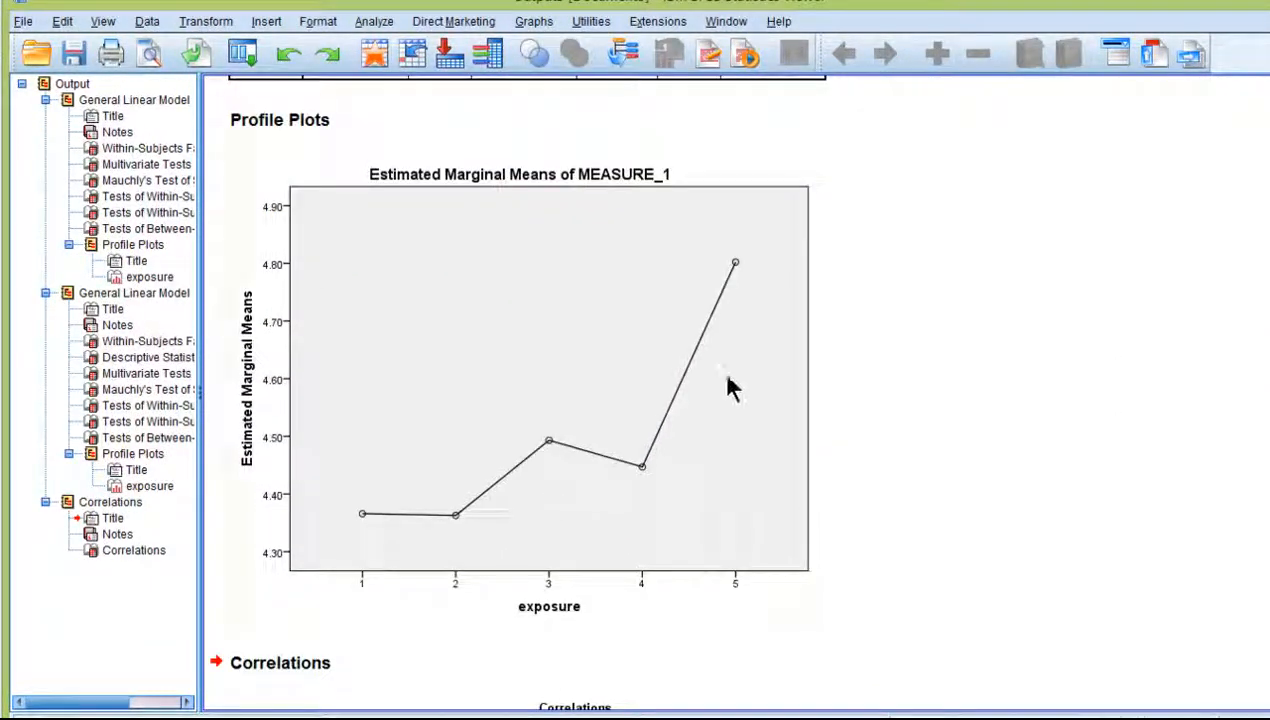
Step: Define a simple line chart summarizing separate variables, with the line representing the means of exposure1, exposure2, exposure5, exposure10 and exposure25
{"action": "left_click", "coordinate": [590, 343]}
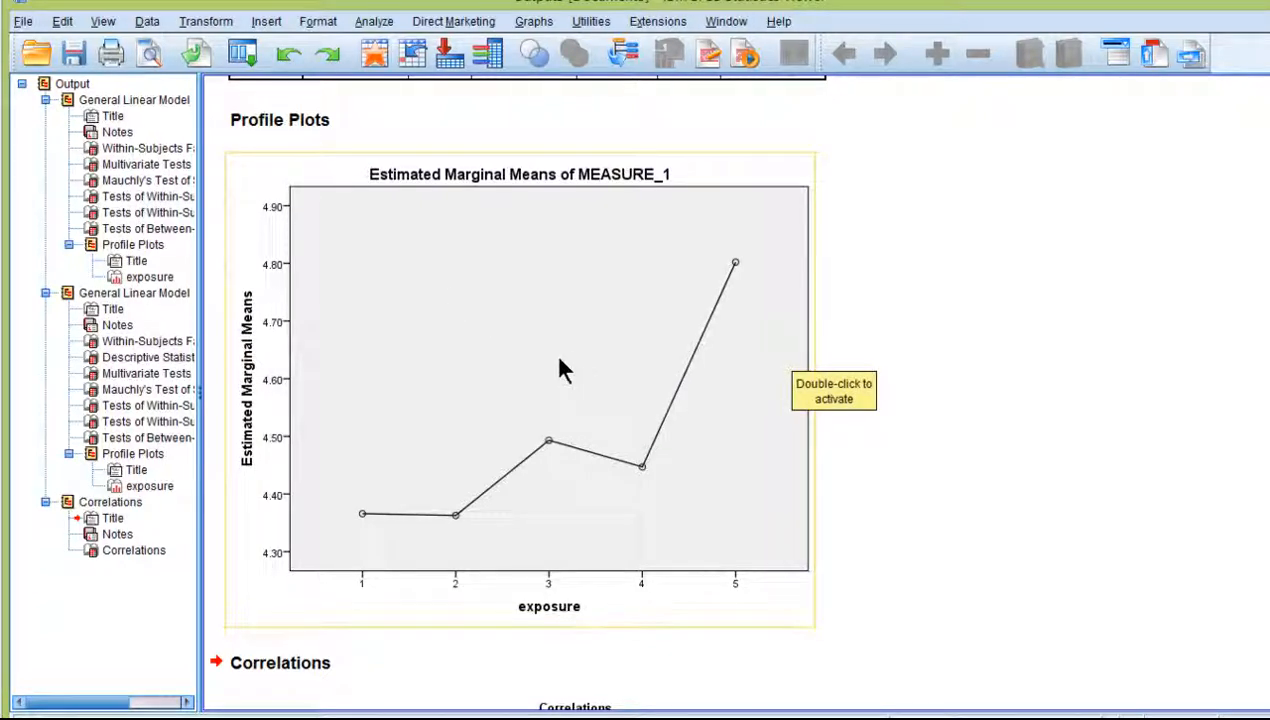
{"action": "left_click", "coordinate": [535, 22]}
{"action": "mouse_move", "coordinate": [600, 165]}
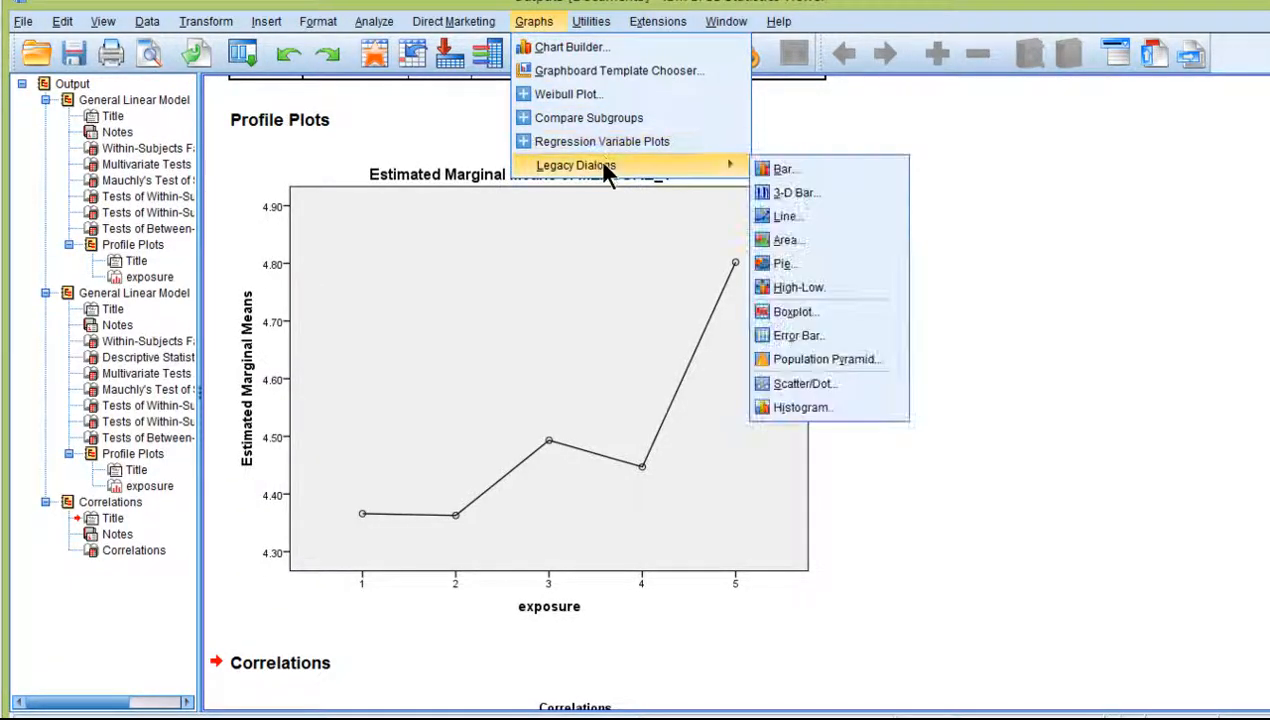
{"action": "left_click", "coordinate": [798, 222]}
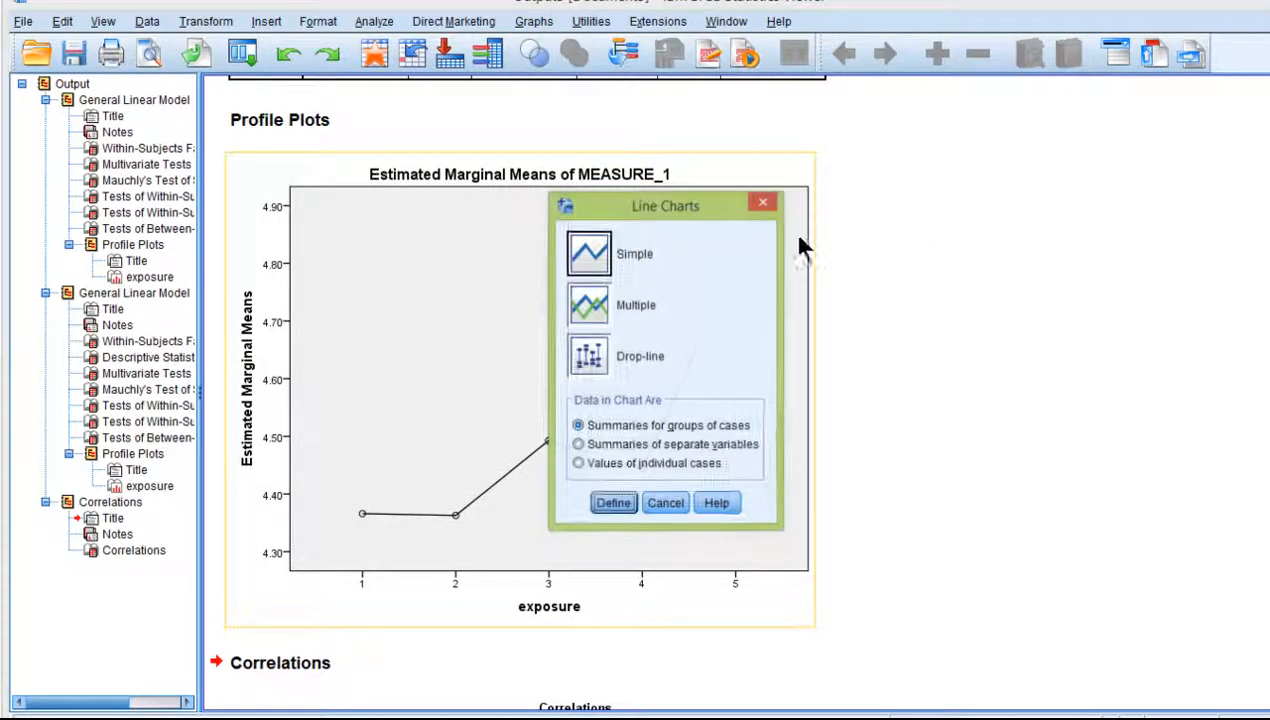
{"action": "left_click", "coordinate": [643, 444]}
{"action": "left_click", "coordinate": [614, 503]}
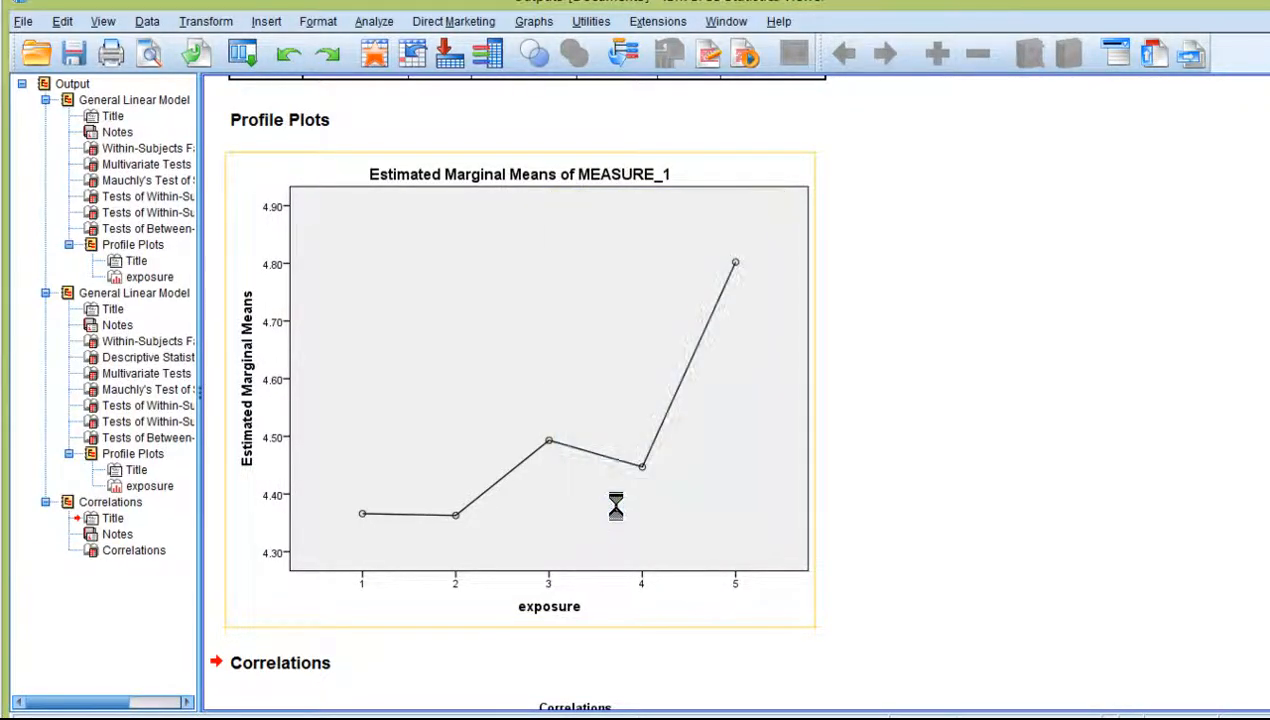
{"action": "left_click", "coordinate": [562, 186], "text": "shift"}
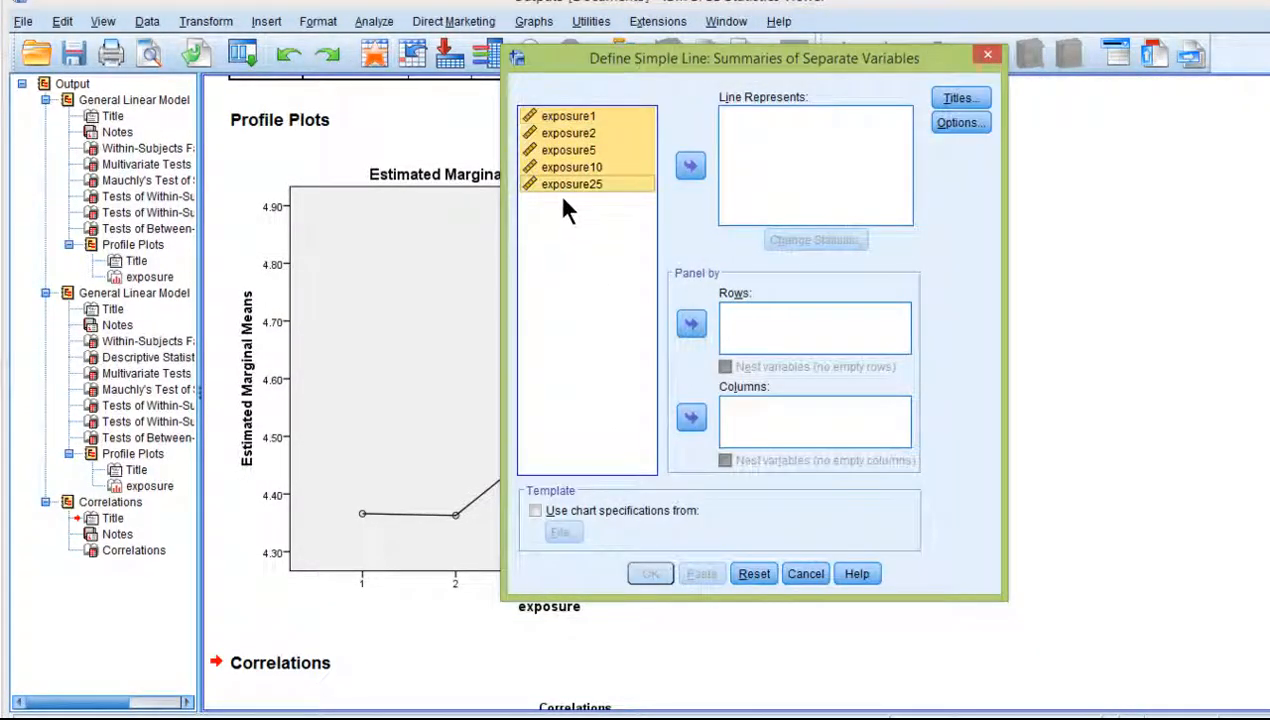
{"action": "left_click", "coordinate": [690, 165]}
Step: Display error bars as 95% confidence intervals on the line chart and paste its command into the syntax editor
{"action": "left_click", "coordinate": [962, 126]}
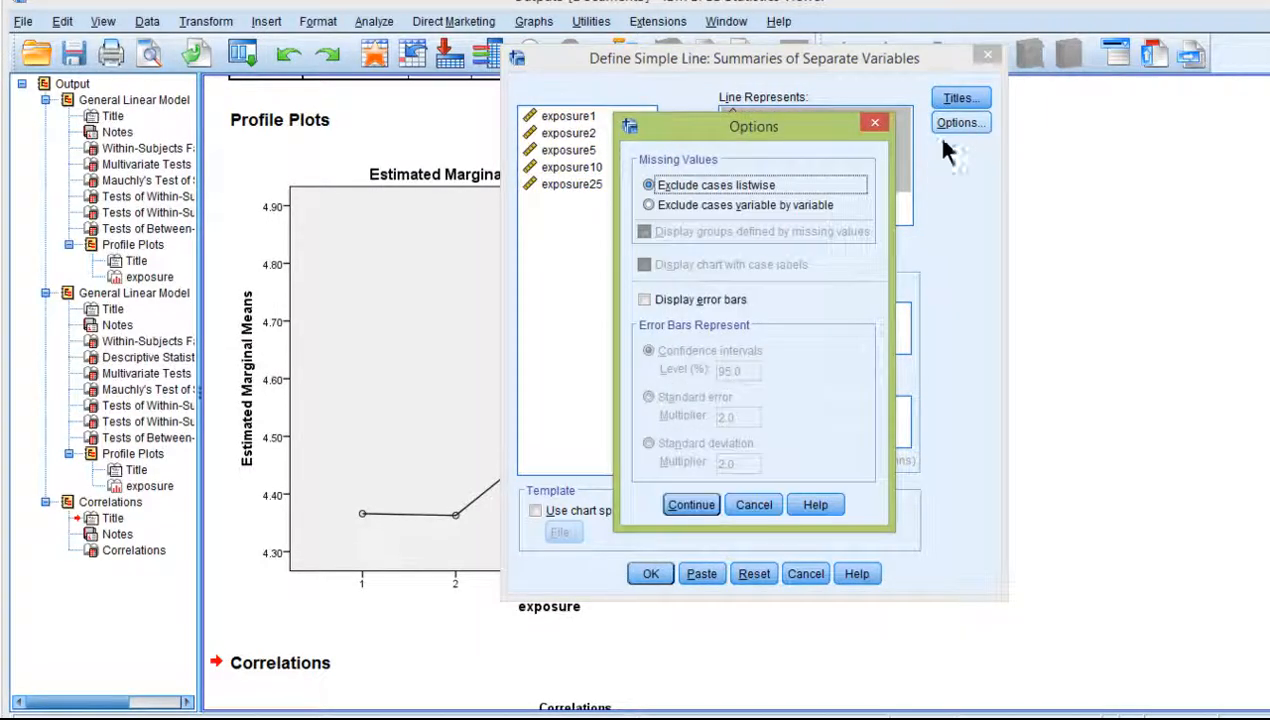
{"action": "left_click", "coordinate": [680, 300]}
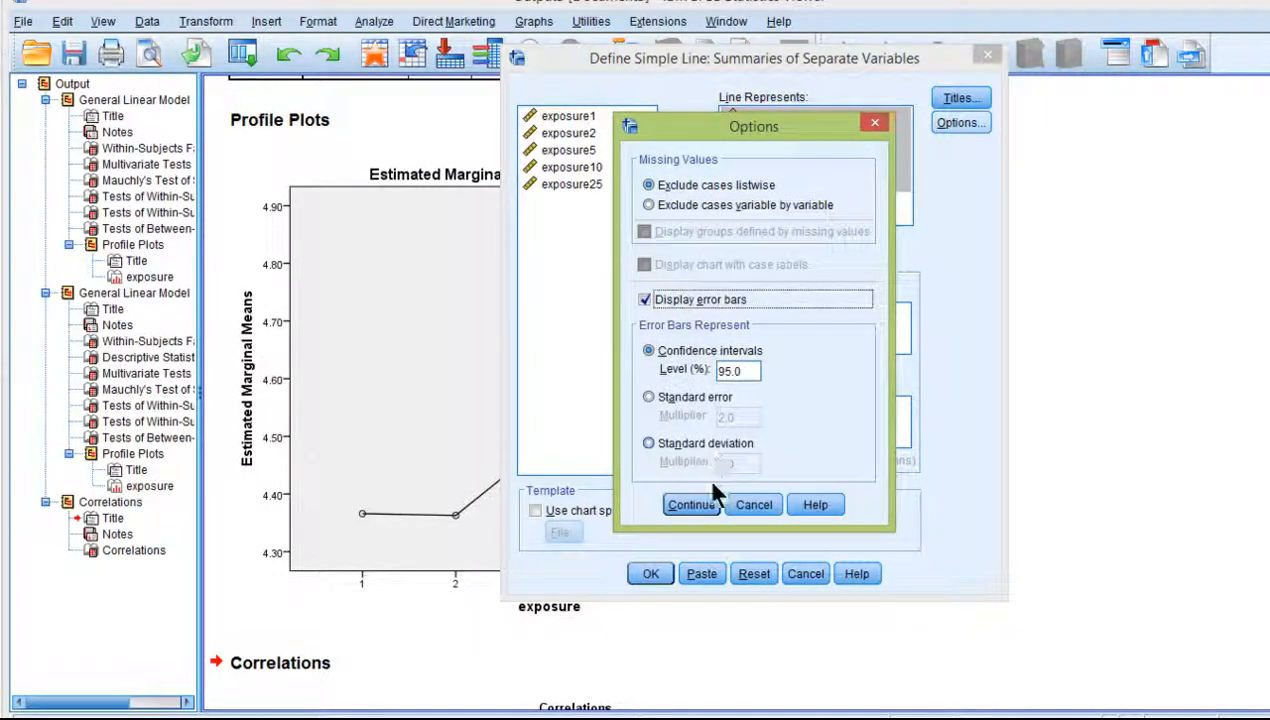
{"action": "left_click", "coordinate": [690, 505]}
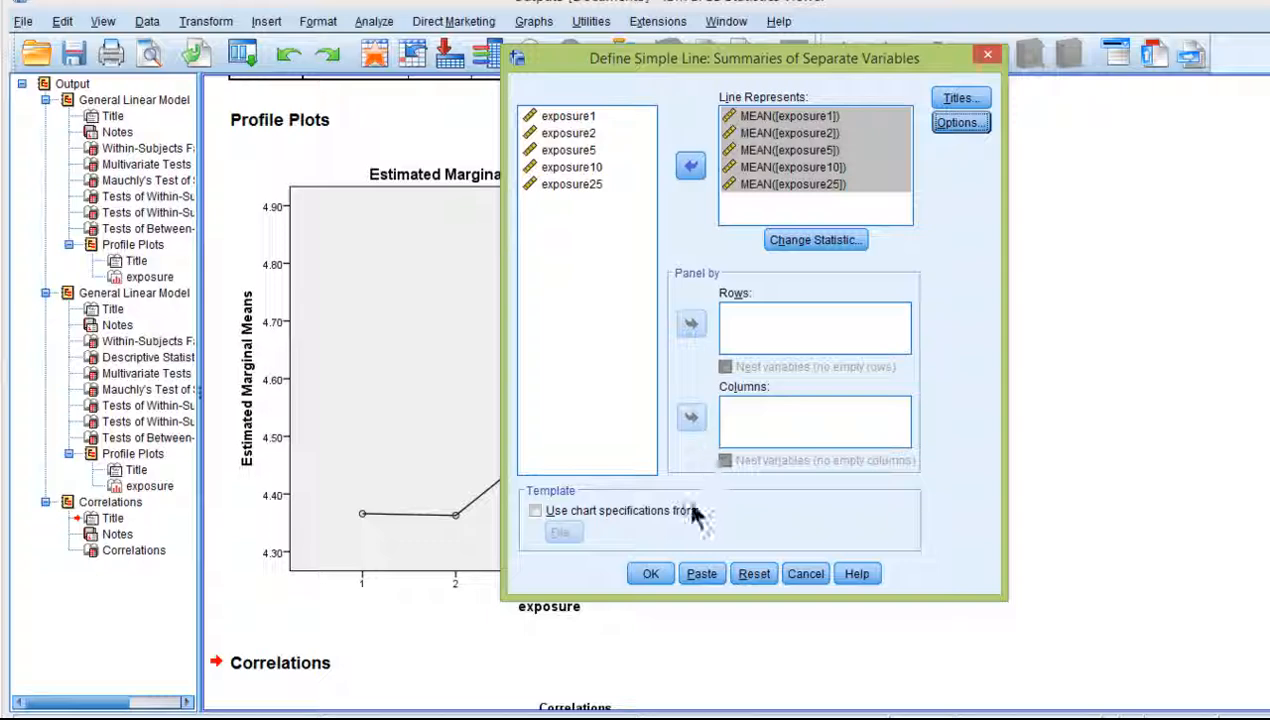
{"action": "left_click", "coordinate": [698, 570]}
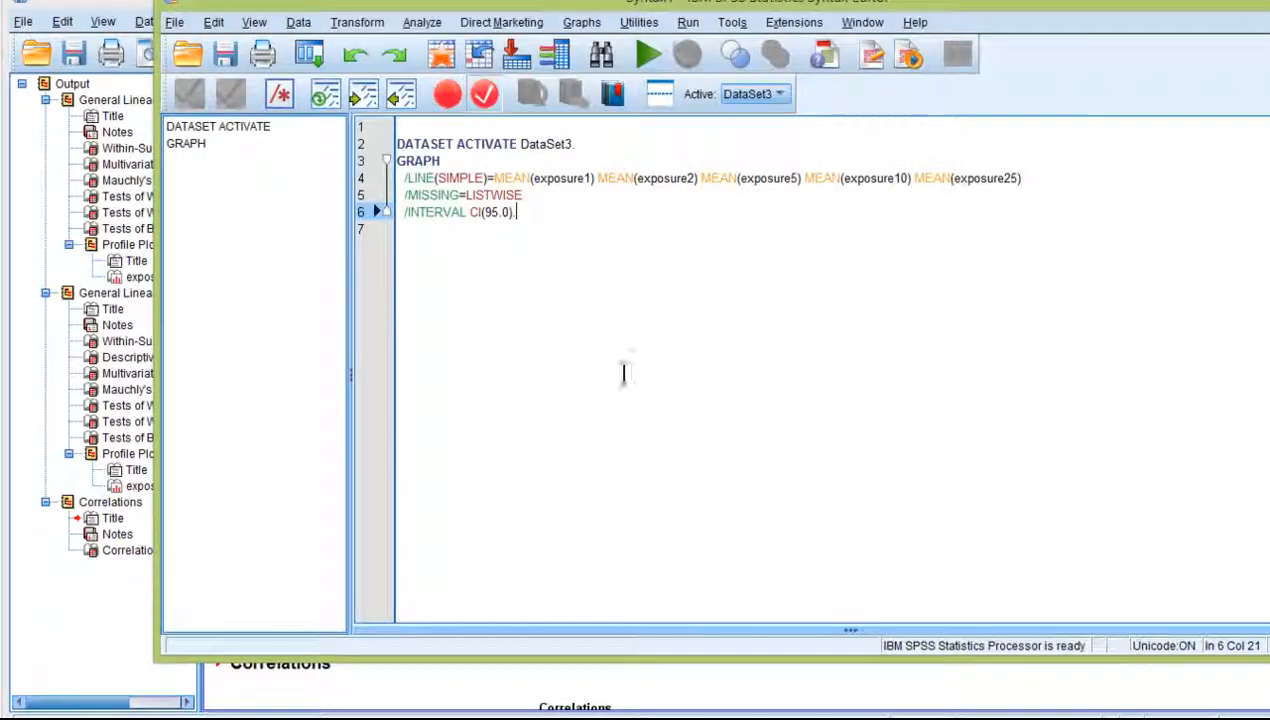
Step: Delete the DATASET ACTIVATE line from the syntax and run all of the remaining GRAPH command
{"action": "left_click_drag", "start_coordinate": [581, 8], "coordinate": [440, 18]}
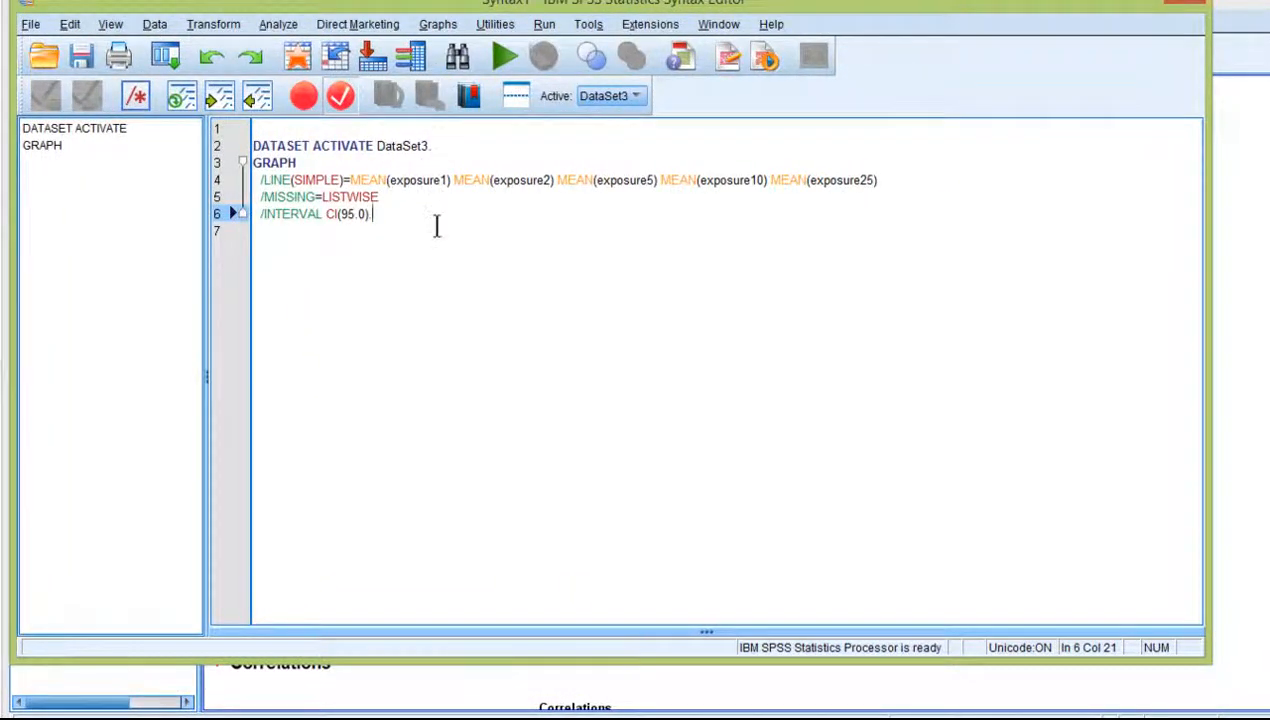
{"action": "left_click_drag", "start_coordinate": [378, 216], "coordinate": [244, 162]}
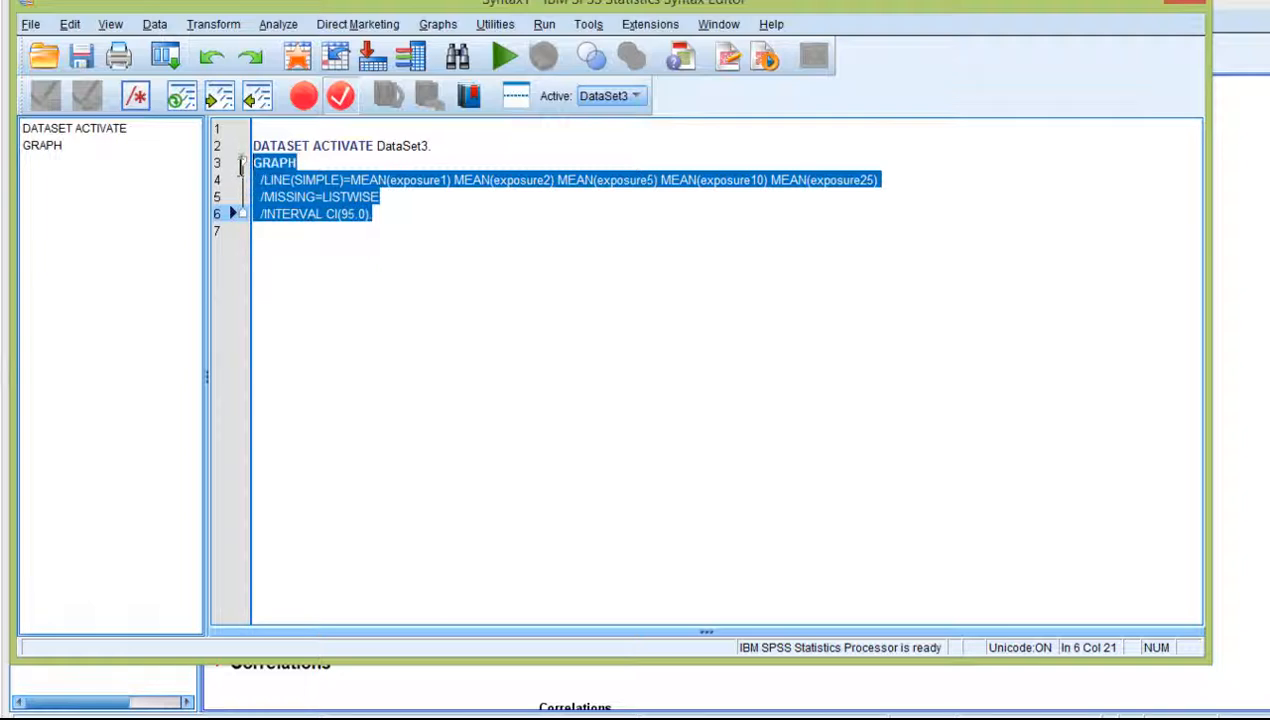
{"action": "left_click", "coordinate": [428, 213]}
{"action": "left_click_drag", "start_coordinate": [428, 147], "coordinate": [222, 108]}
{"action": "key", "text": "Delete"}
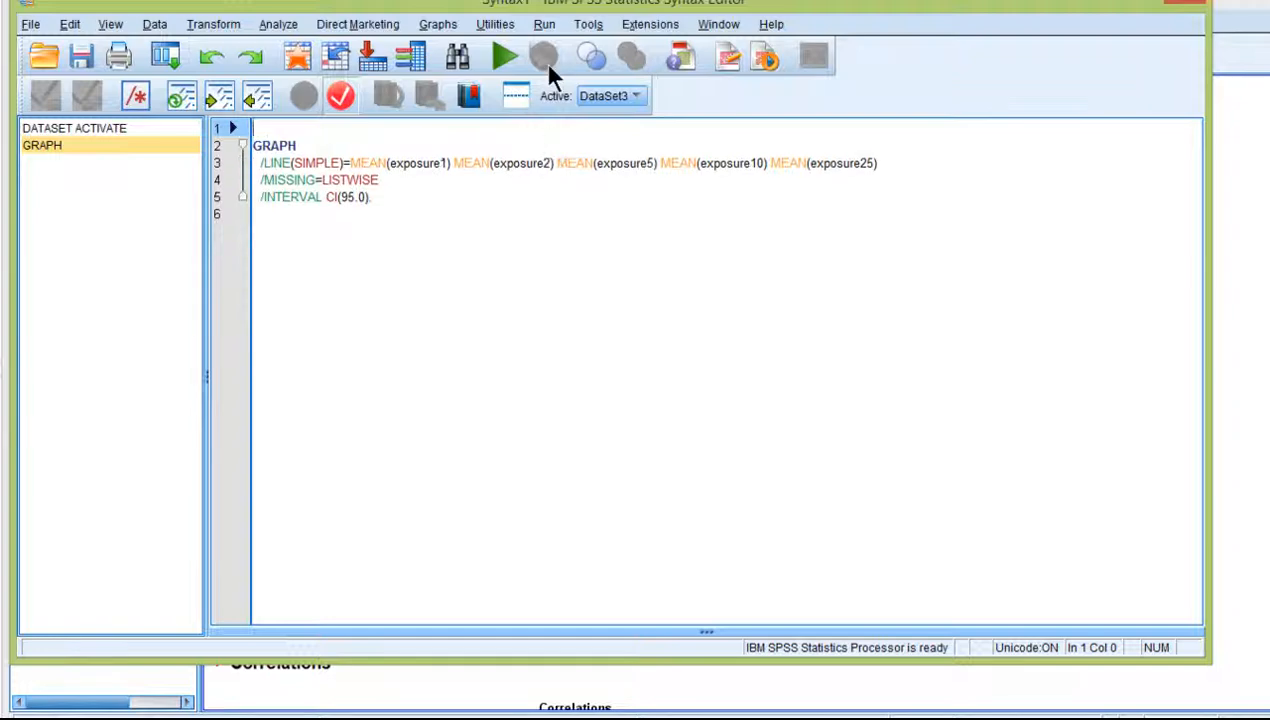
{"action": "left_click", "coordinate": [546, 26]}
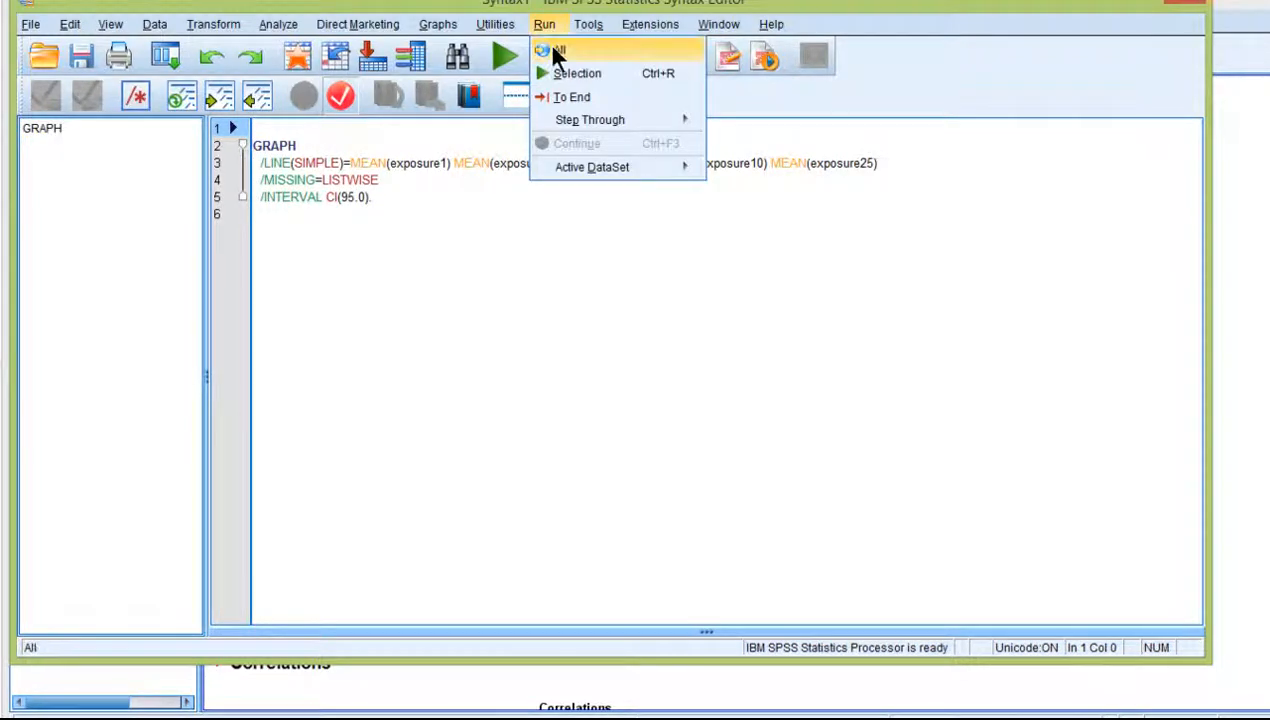
{"action": "left_click", "coordinate": [549, 46]}
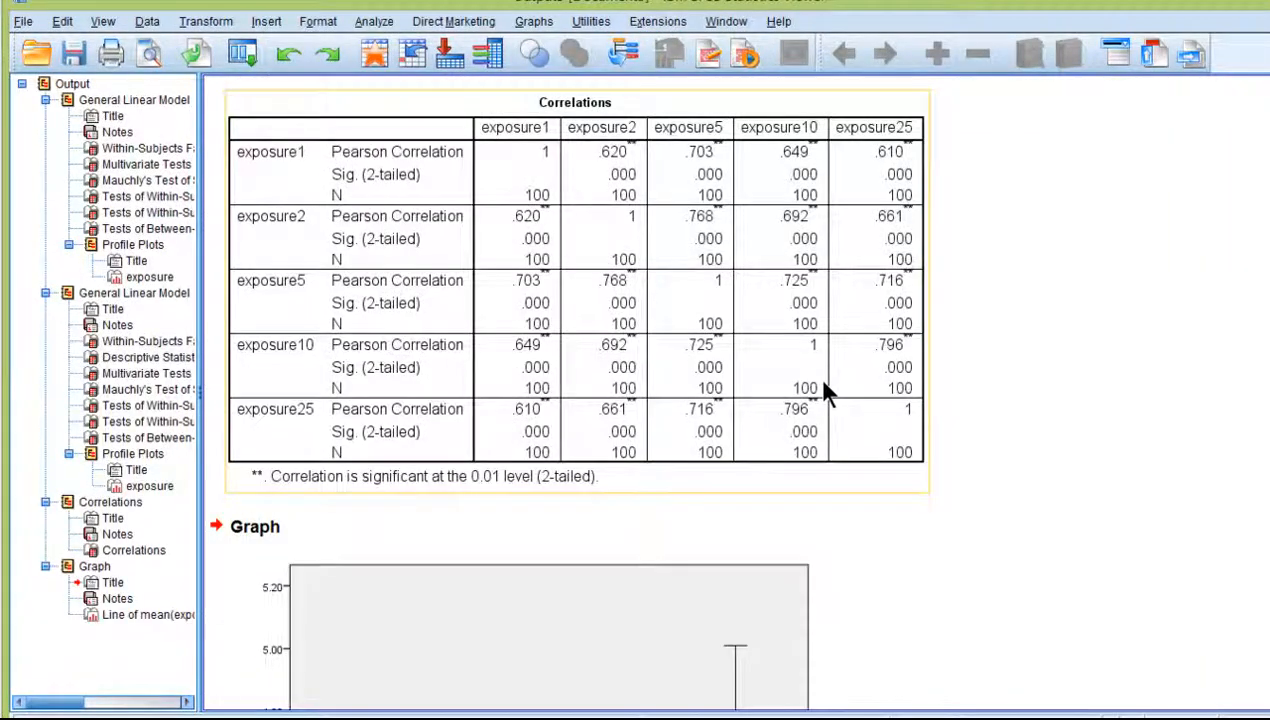
{"action": "left_click", "coordinate": [752, 435]}
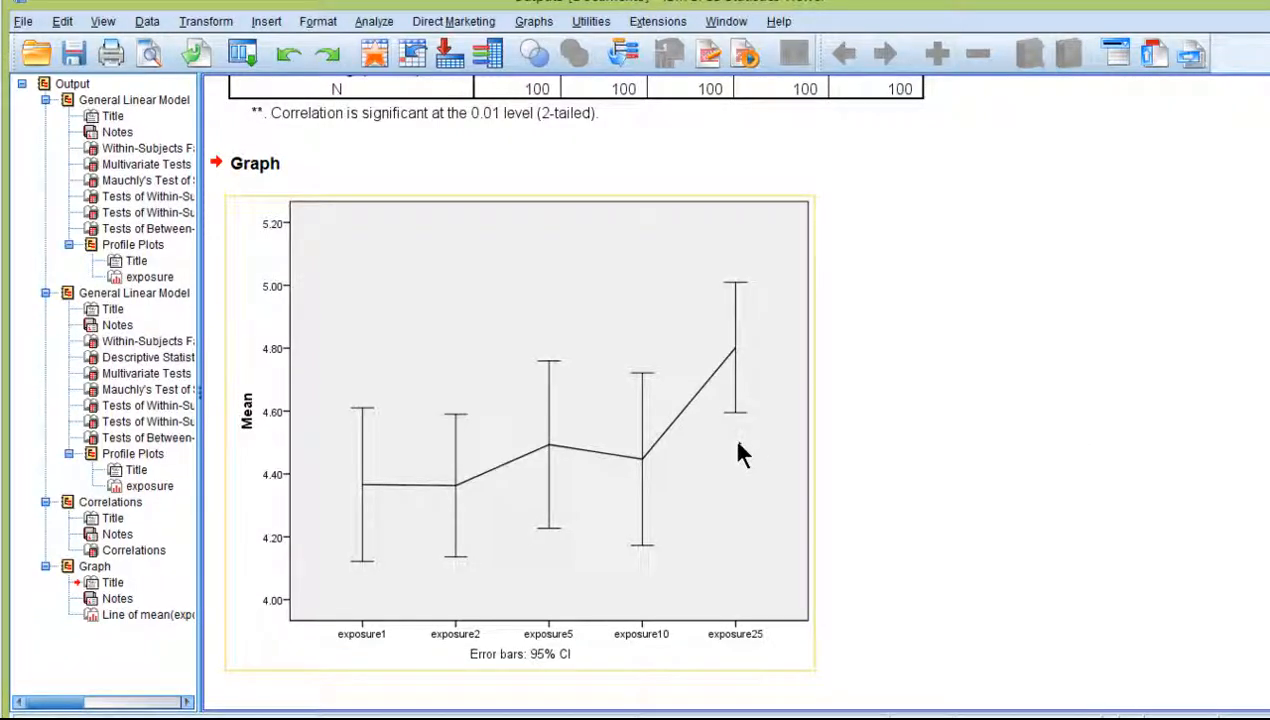
Step: Open the error-bar line graph for editing and add markers to the line of exposure means
{"action": "left_click", "coordinate": [549, 452]}
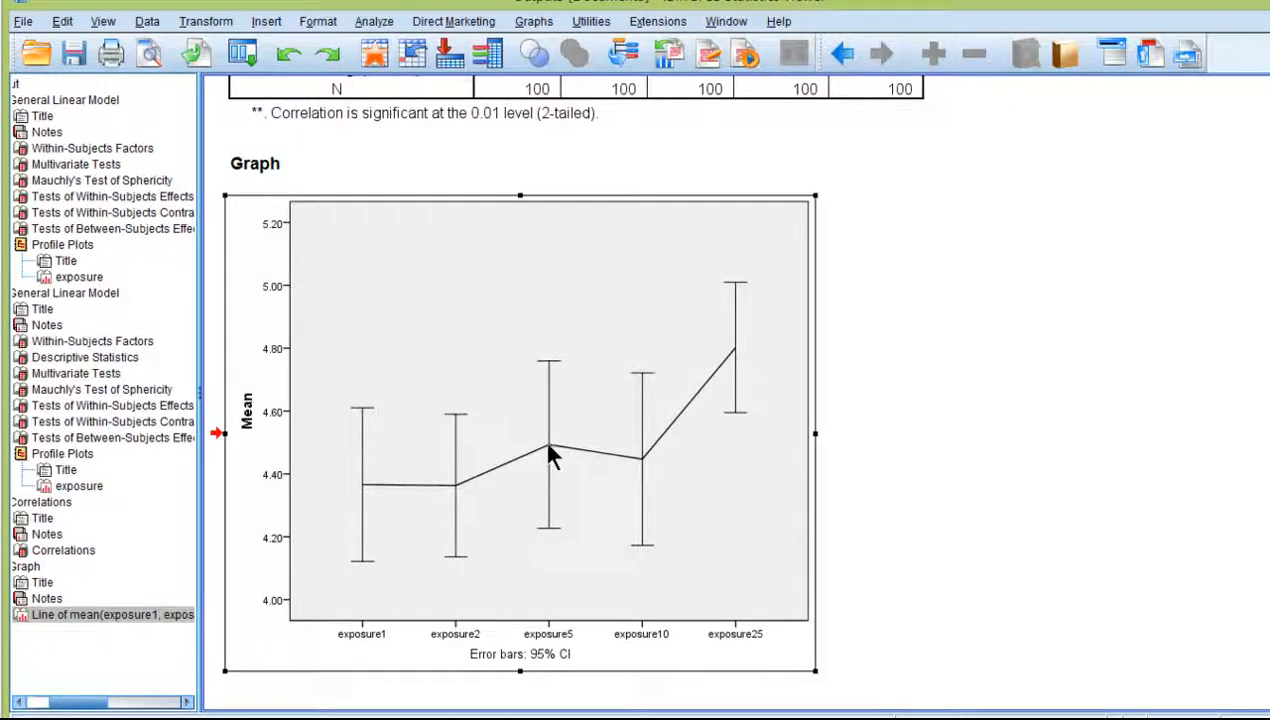
{"action": "double_click", "coordinate": [549, 450]}
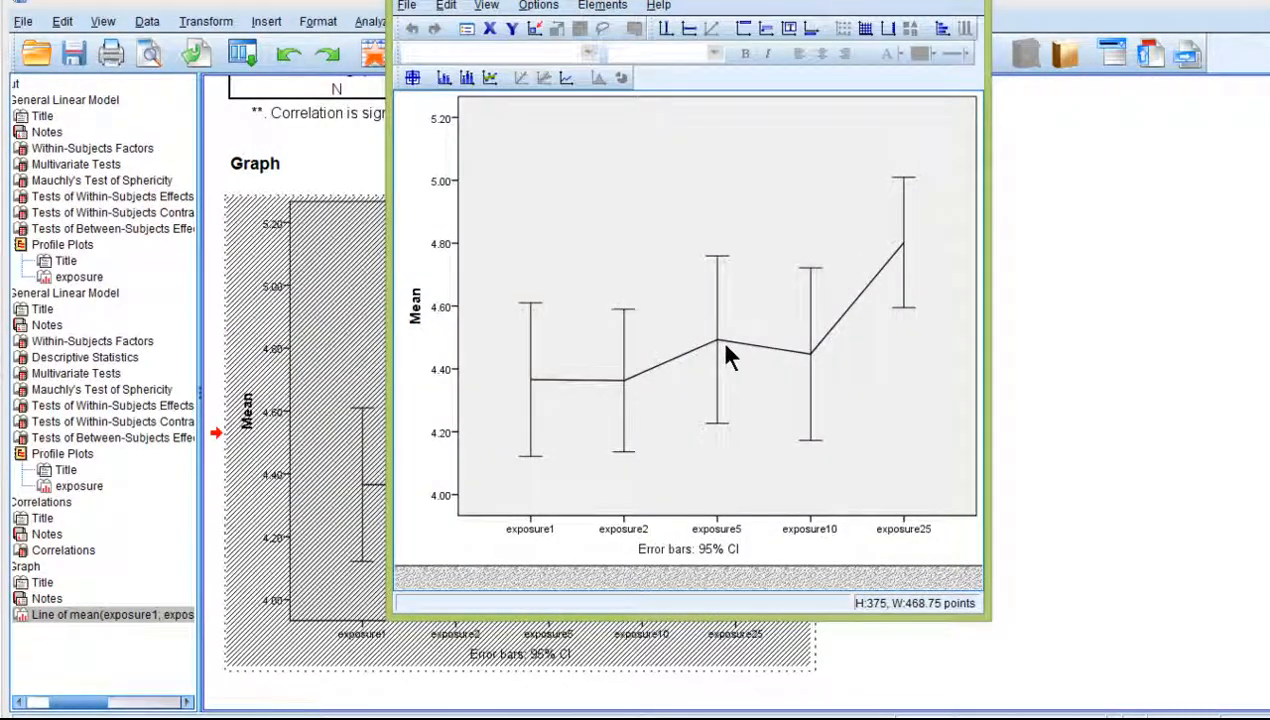
{"action": "left_click", "coordinate": [716, 342]}
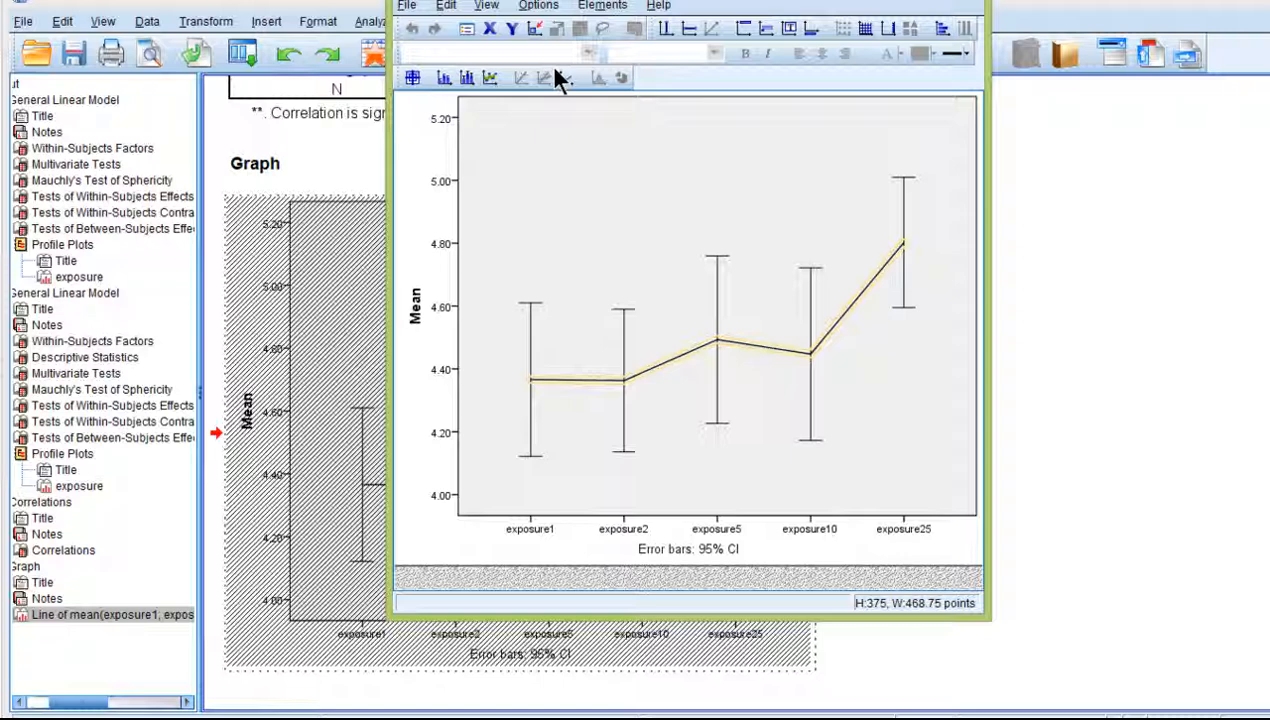
{"action": "left_click", "coordinate": [488, 79]}
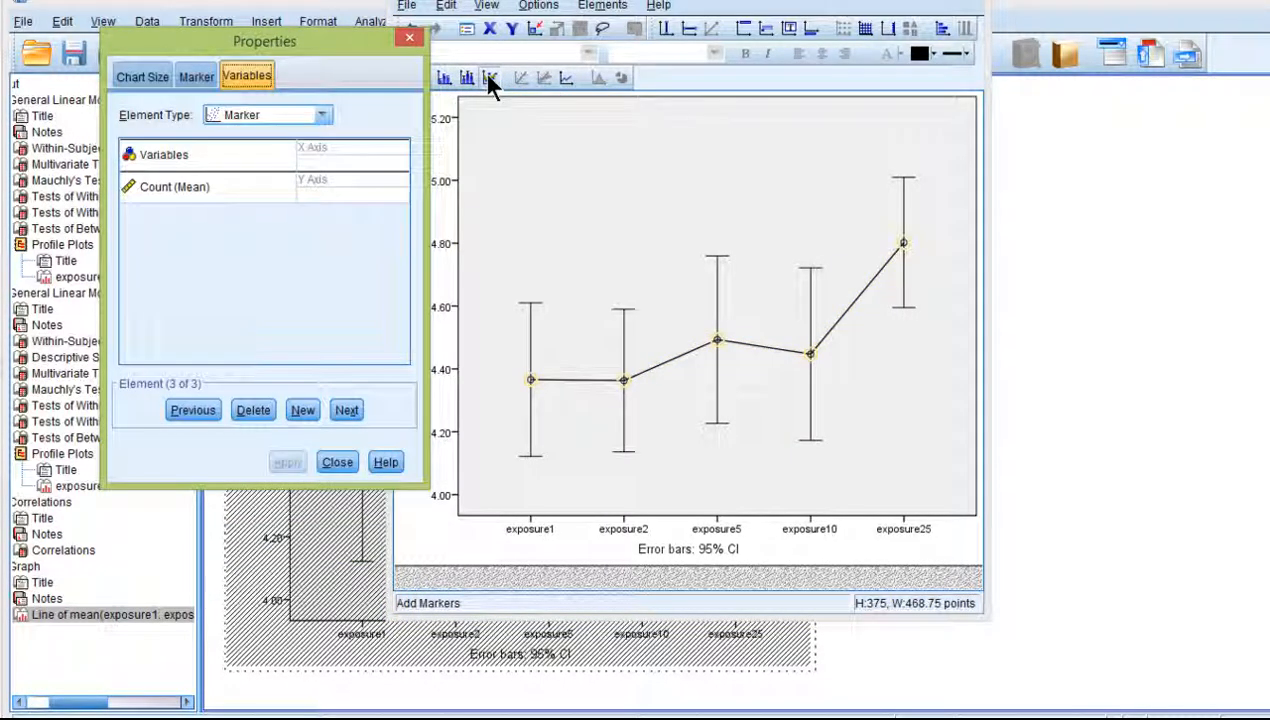
{"action": "left_click", "coordinate": [409, 37]}
{"action": "left_click", "coordinate": [893, 459]}
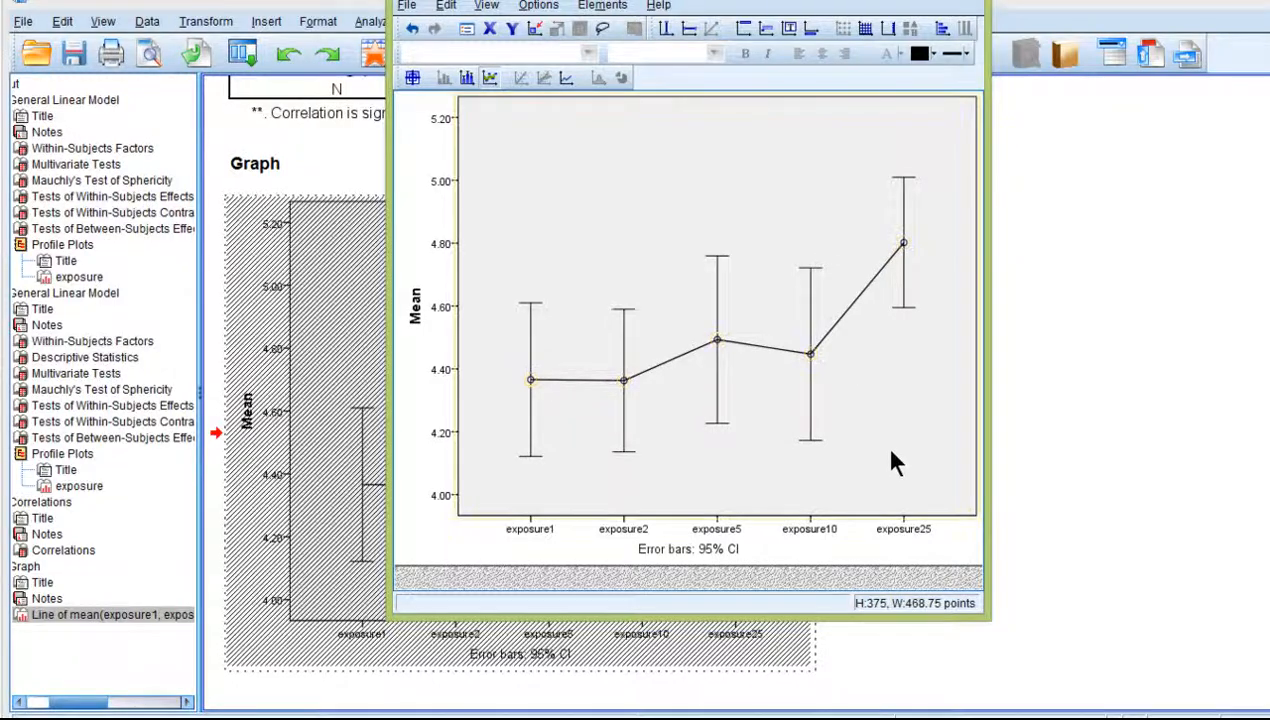
Step: Change the mean markers to a star-shaped type at size 8, apply the change and close the chart editor
{"action": "double_click", "coordinate": [716, 340]}
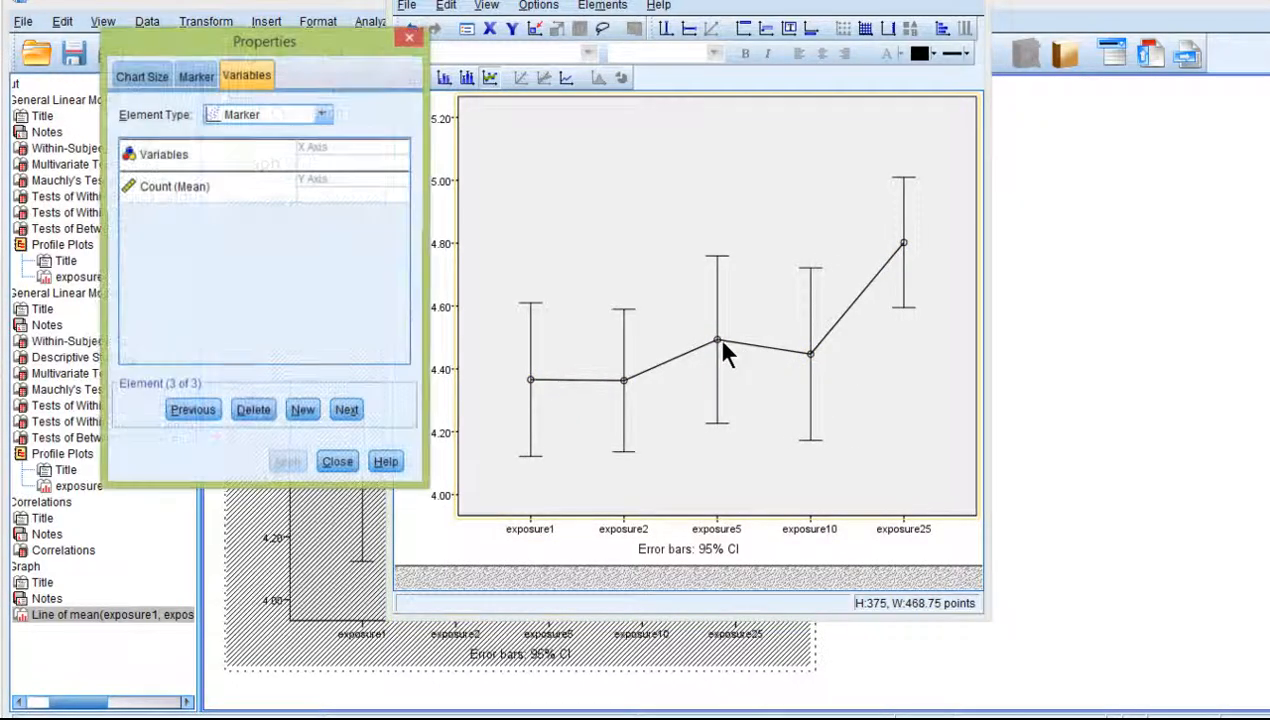
{"action": "left_click", "coordinate": [197, 77]}
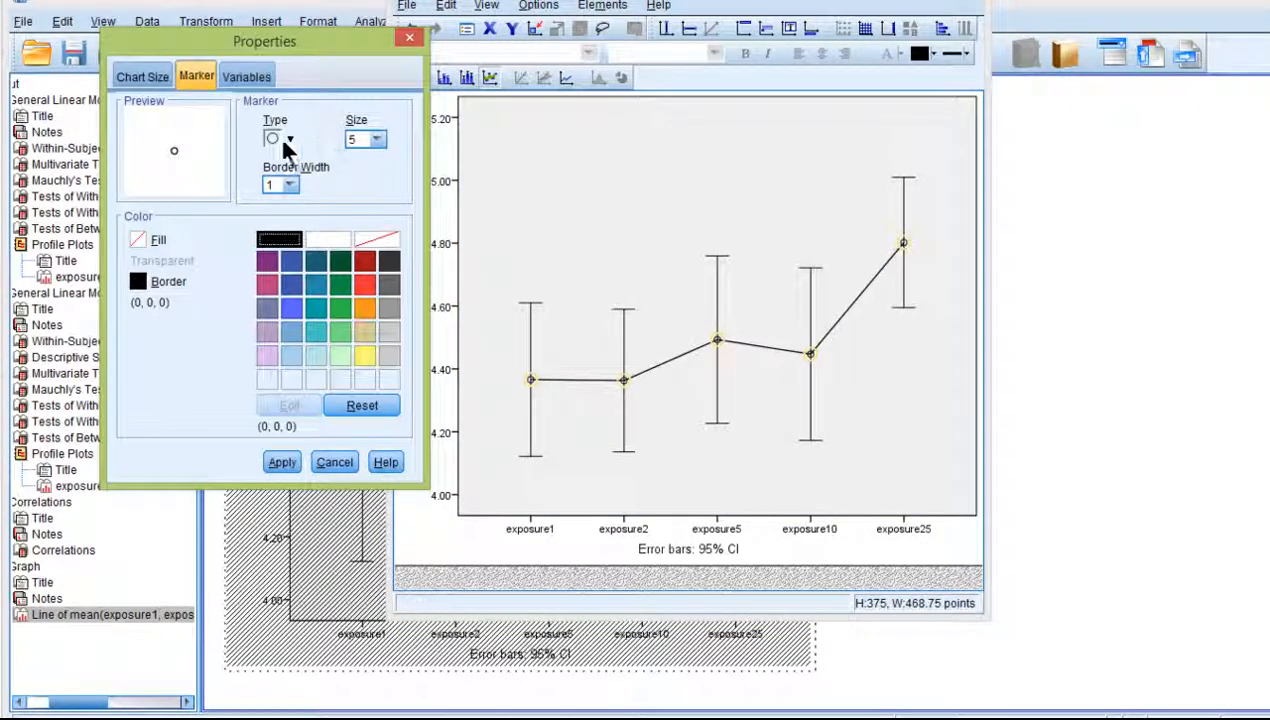
{"action": "left_click", "coordinate": [282, 141]}
{"action": "left_click", "coordinate": [331, 239]}
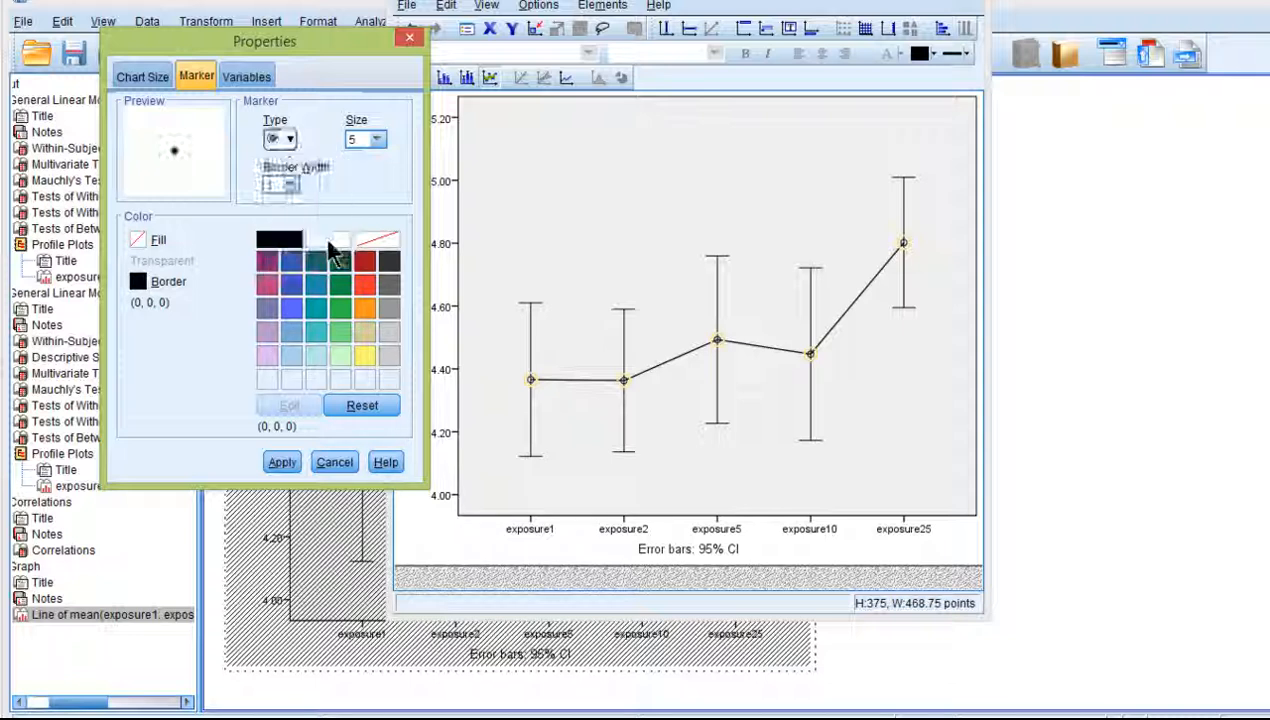
{"action": "left_click", "coordinate": [377, 141]}
{"action": "left_click", "coordinate": [368, 193]}
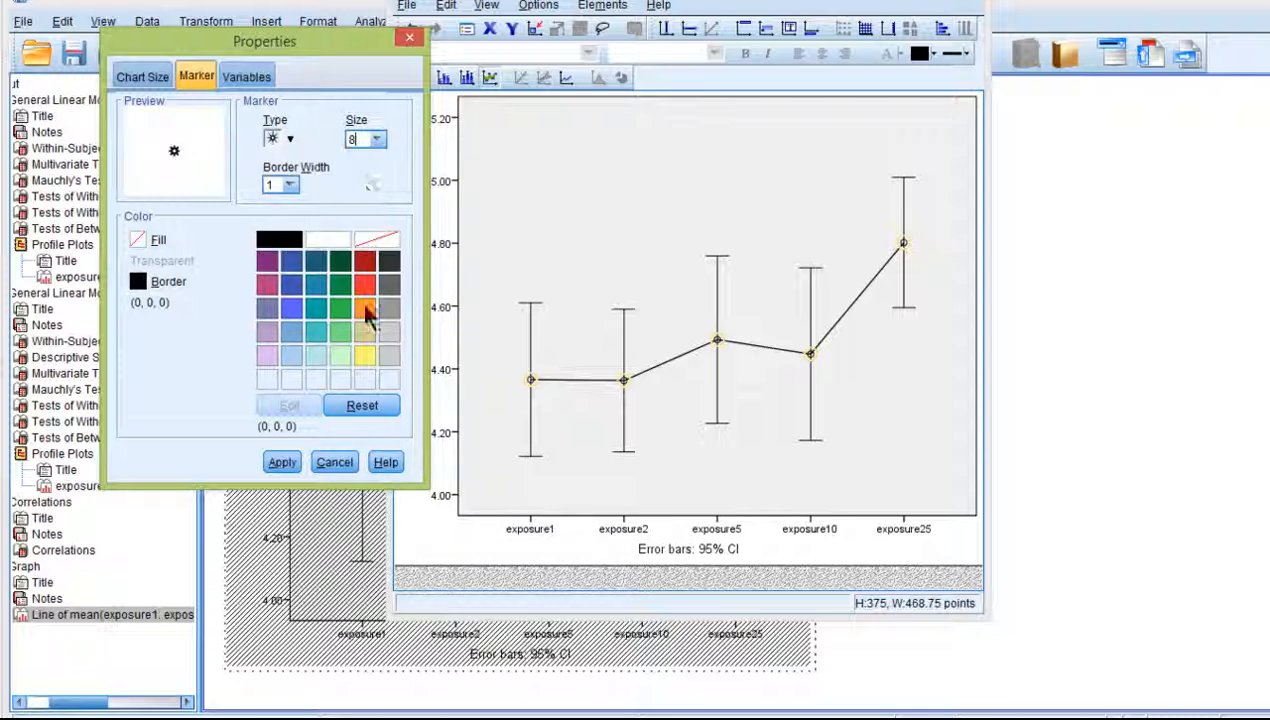
{"action": "left_click", "coordinate": [280, 462]}
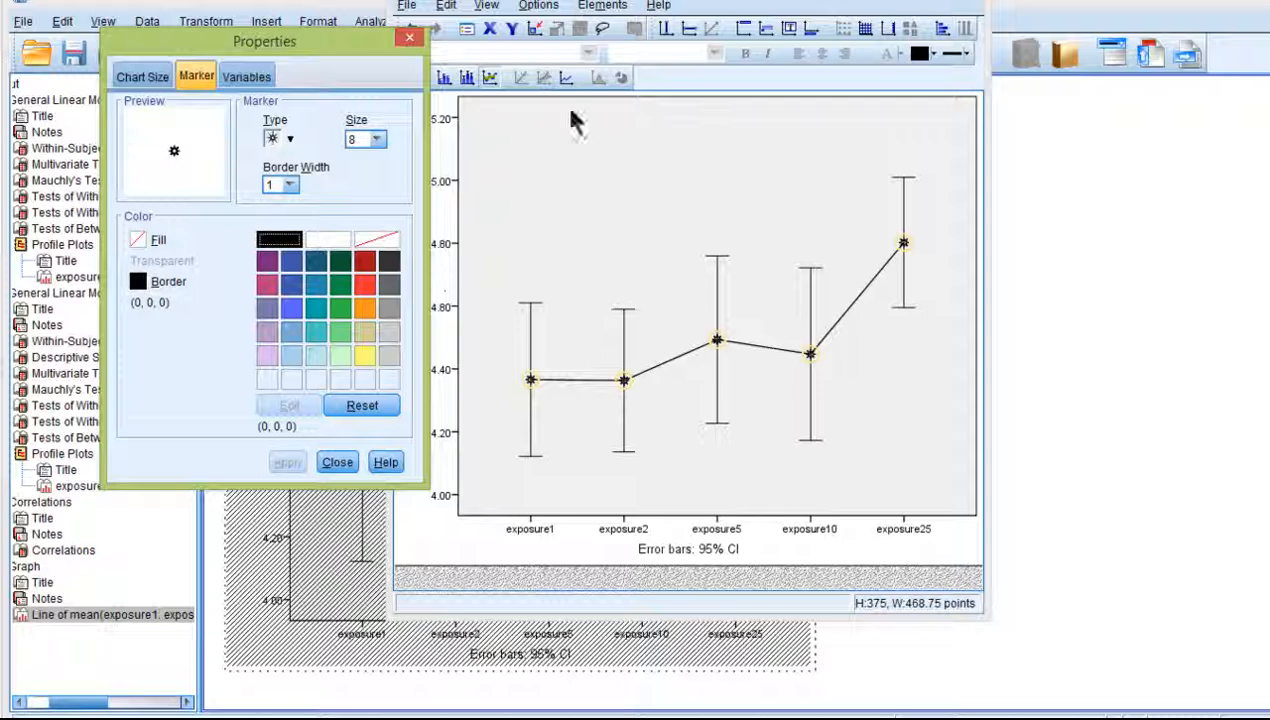
{"action": "left_click", "coordinate": [411, 39]}
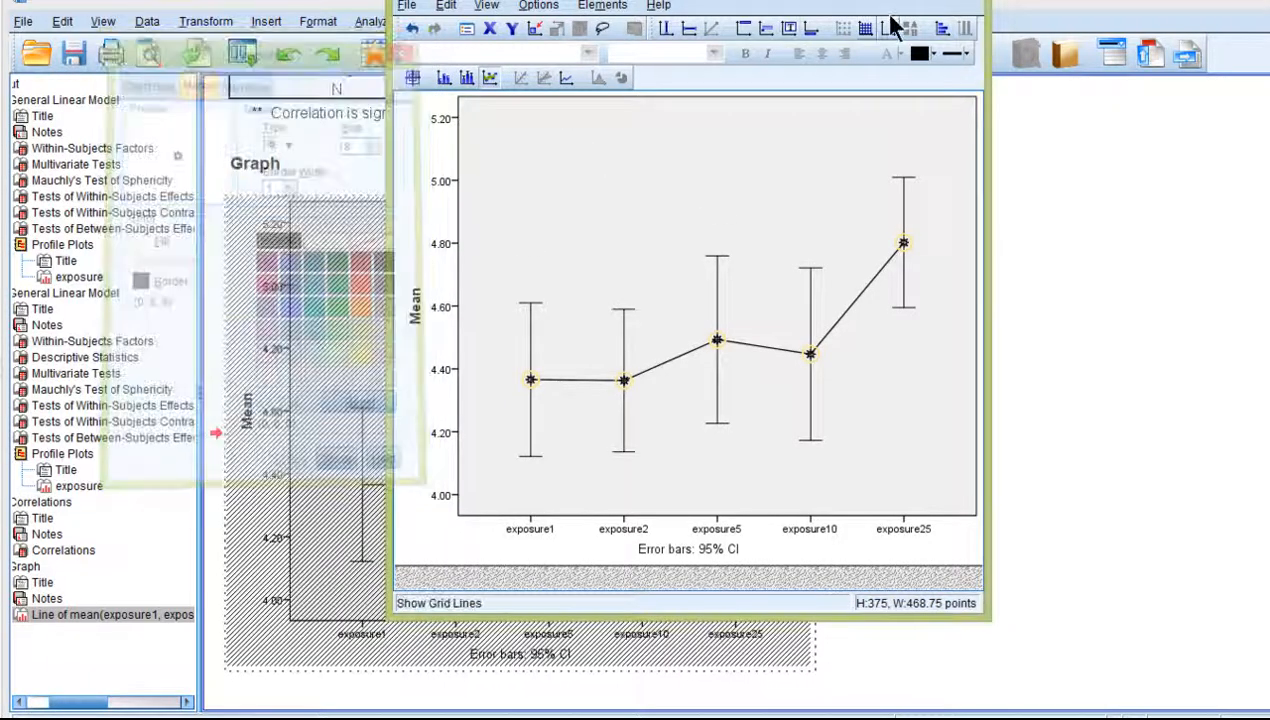
{"action": "left_click", "coordinate": [960, 5]}
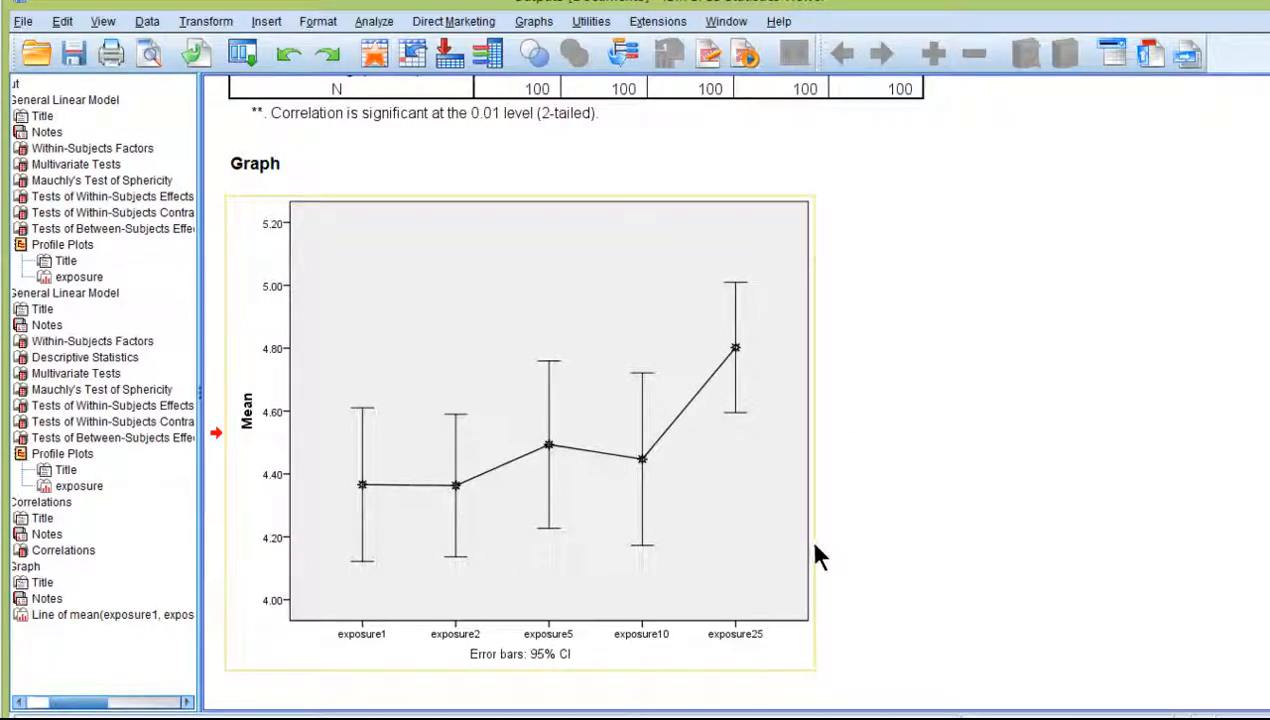
Step: Compare the error-bar graph with the correlations, within-subjects effects and contrasts tables, and the profile plot of estimated marginal means
{"action": "scroll", "coordinate": [806, 534], "scroll_direction": "up", "scroll_amount": 5}
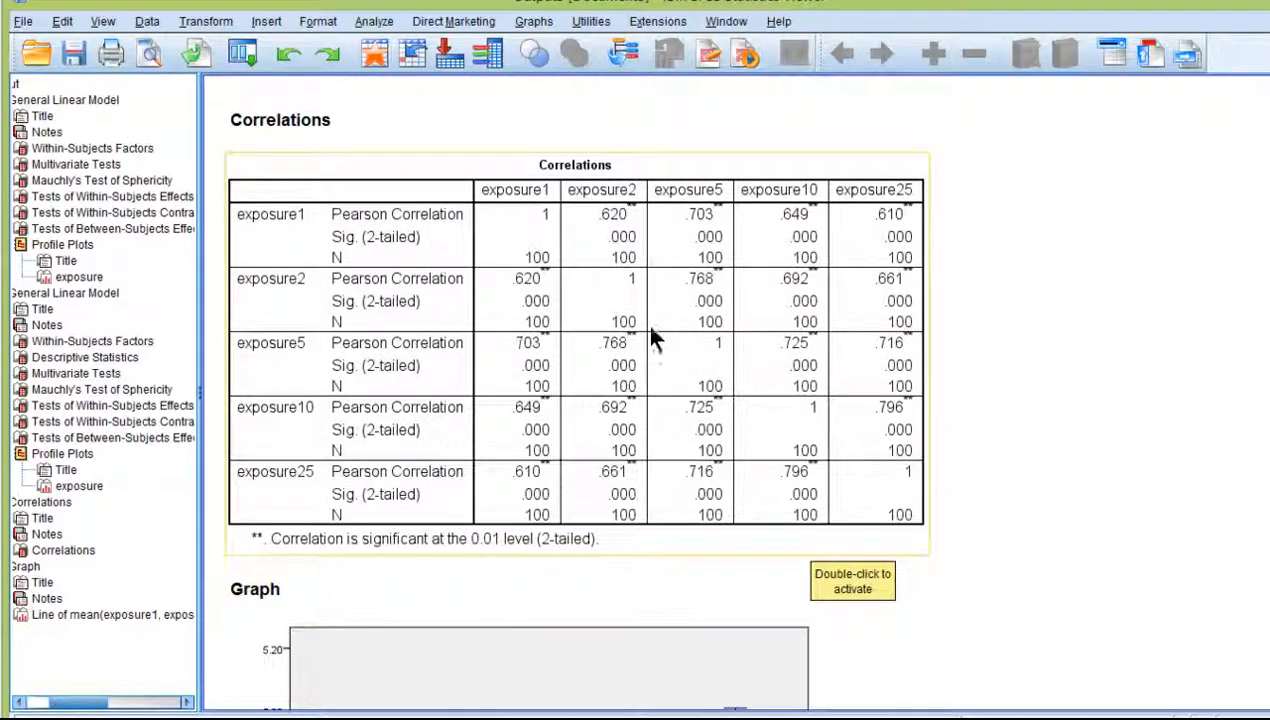
{"action": "scroll", "coordinate": [678, 390], "scroll_direction": "down", "scroll_amount": 5}
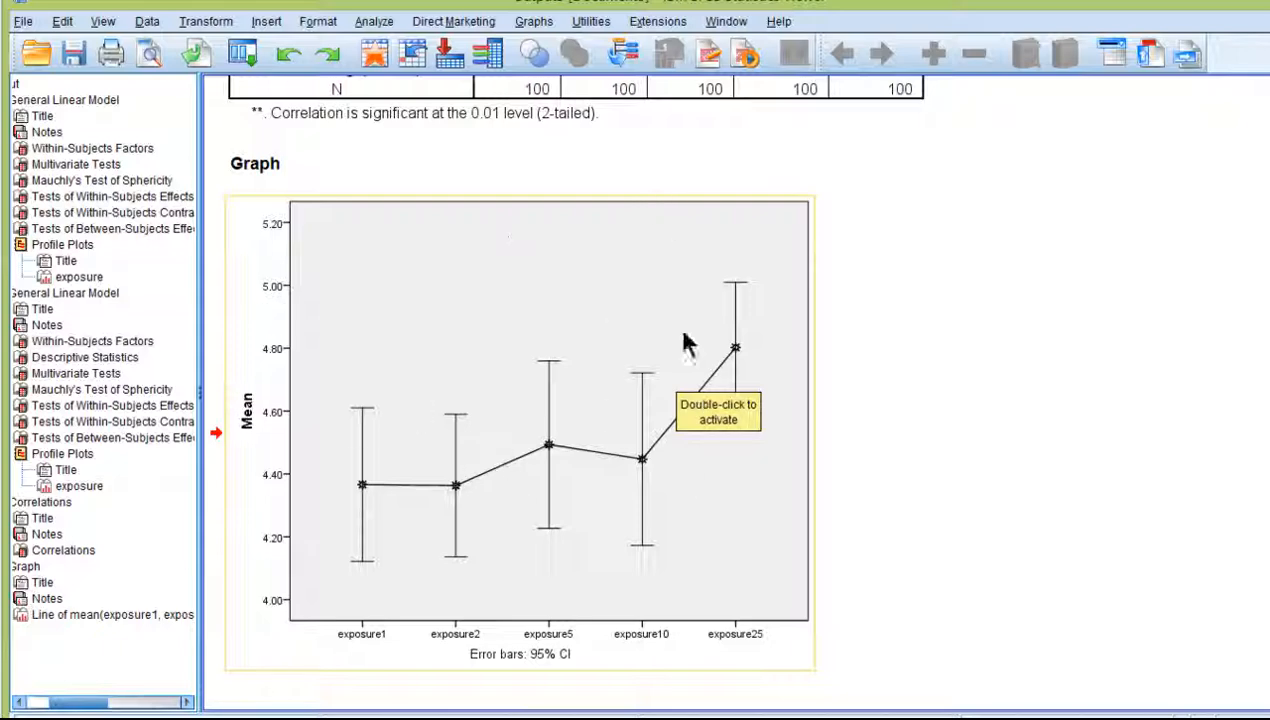
{"action": "scroll", "coordinate": [740, 390], "scroll_direction": "up", "scroll_amount": 15}
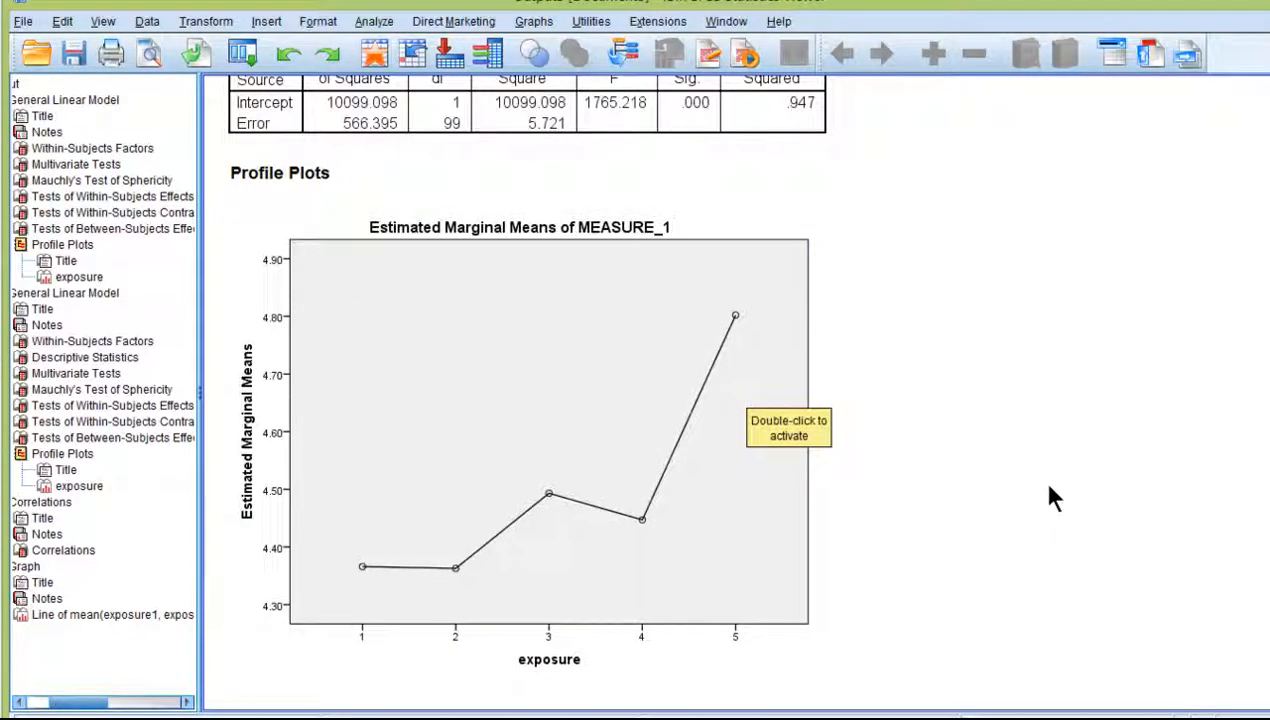
{"action": "scroll", "coordinate": [1054, 500], "scroll_direction": "up", "scroll_amount": 10}
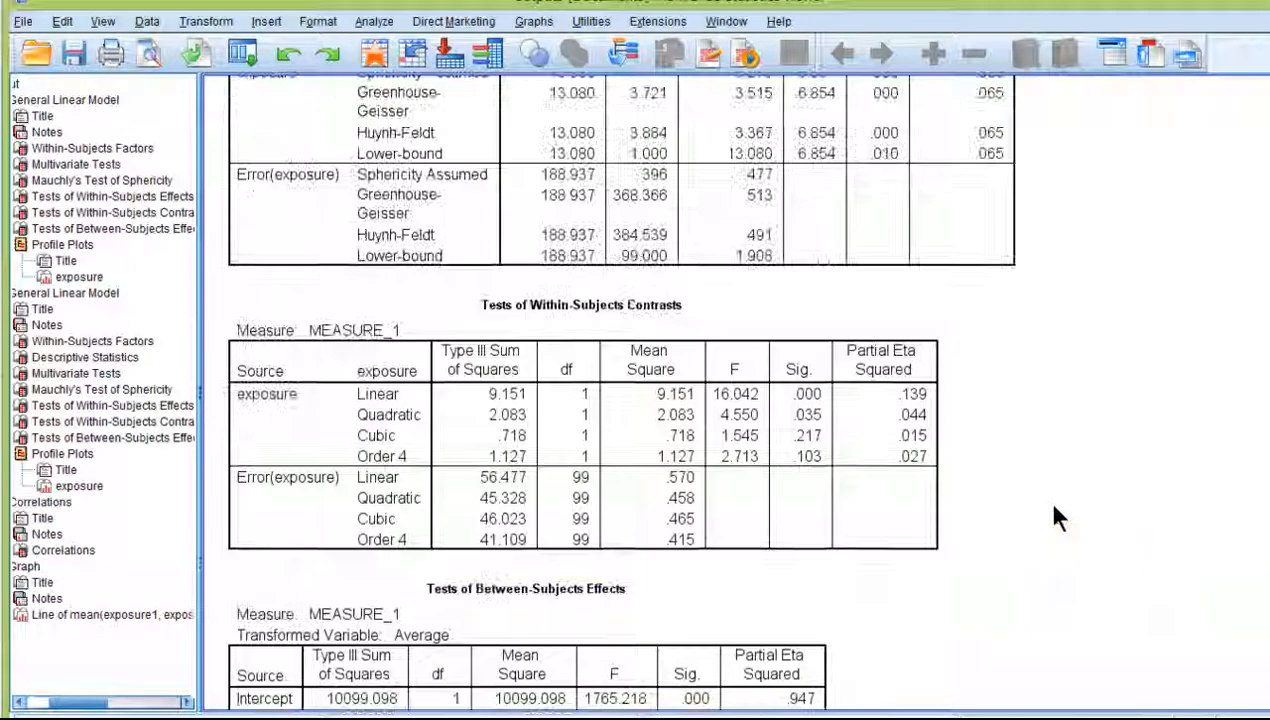
{"action": "scroll", "coordinate": [1055, 508], "scroll_direction": "up", "scroll_amount": 2}
{"action": "scroll", "coordinate": [1055, 508], "scroll_direction": "down", "scroll_amount": 4}
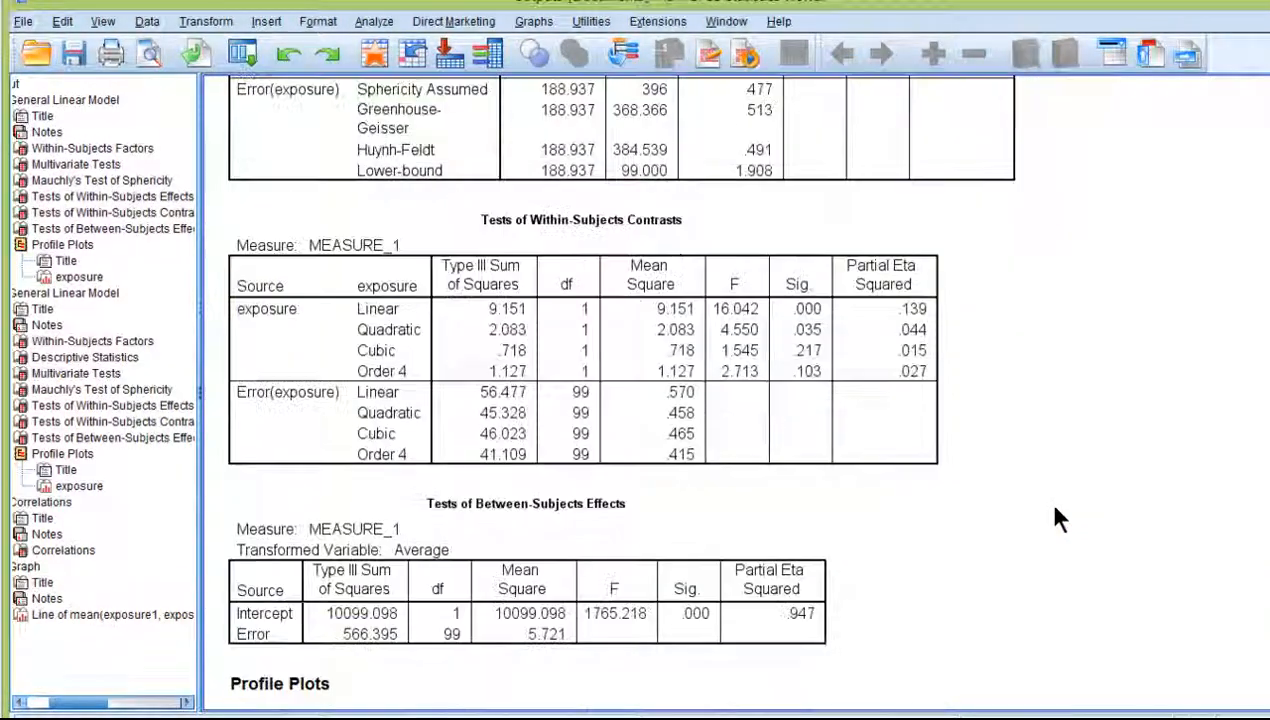
{"action": "scroll", "coordinate": [1040, 505], "scroll_direction": "up", "scroll_amount": 8}
{"action": "scroll", "coordinate": [1045, 470], "scroll_direction": "down", "scroll_amount": 6}
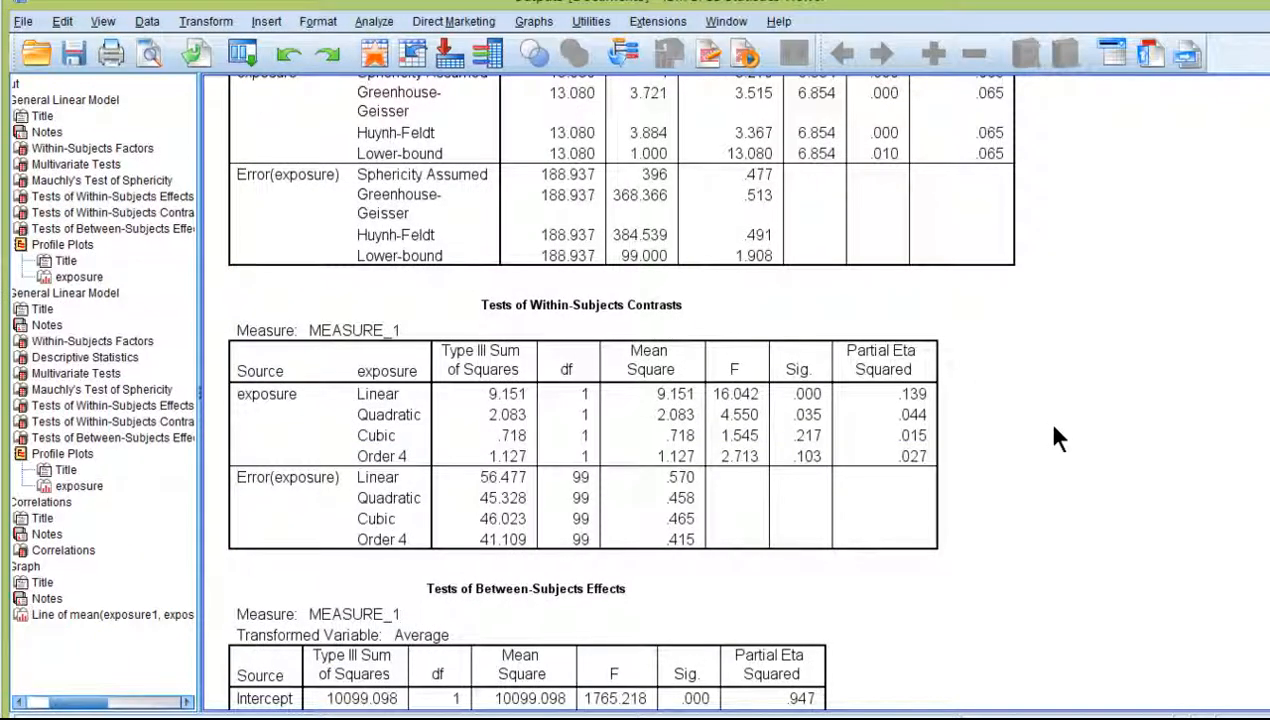
{"action": "scroll", "coordinate": [1057, 440], "scroll_direction": "down", "scroll_amount": 20}
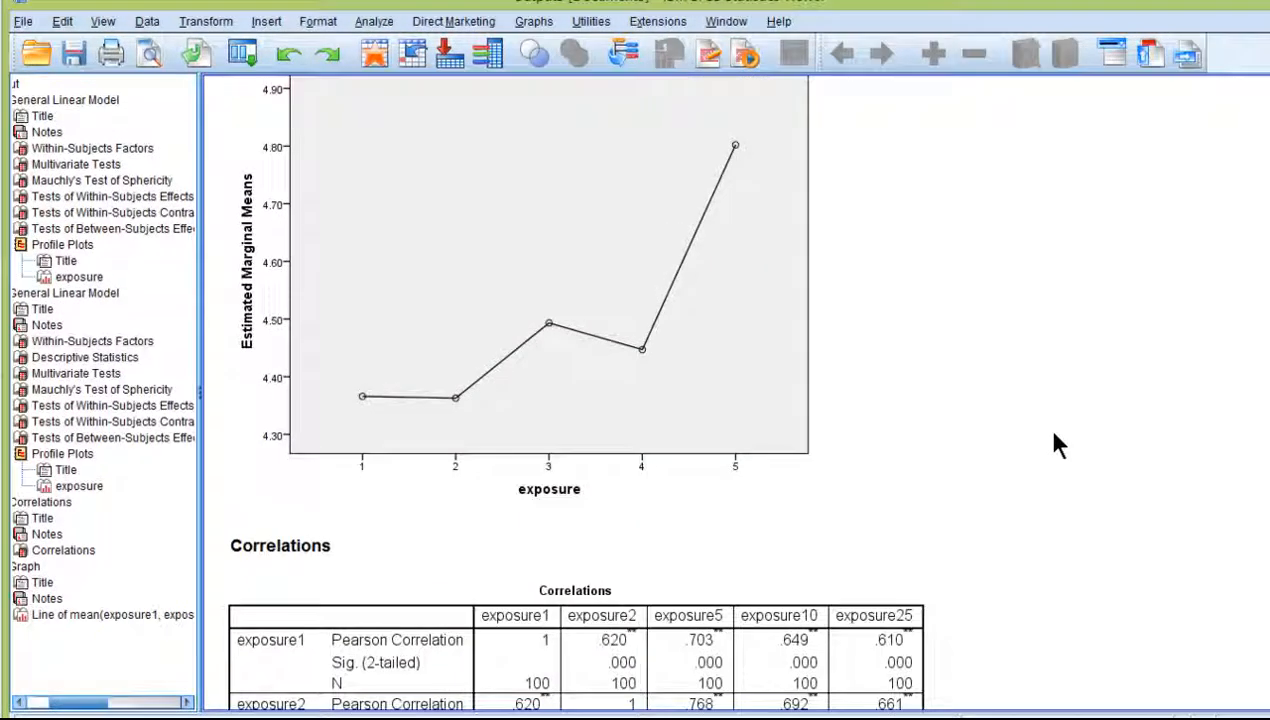
{"action": "scroll", "coordinate": [1050, 435], "scroll_direction": "up", "scroll_amount": 2}
{"action": "left_click", "coordinate": [426, 492]}
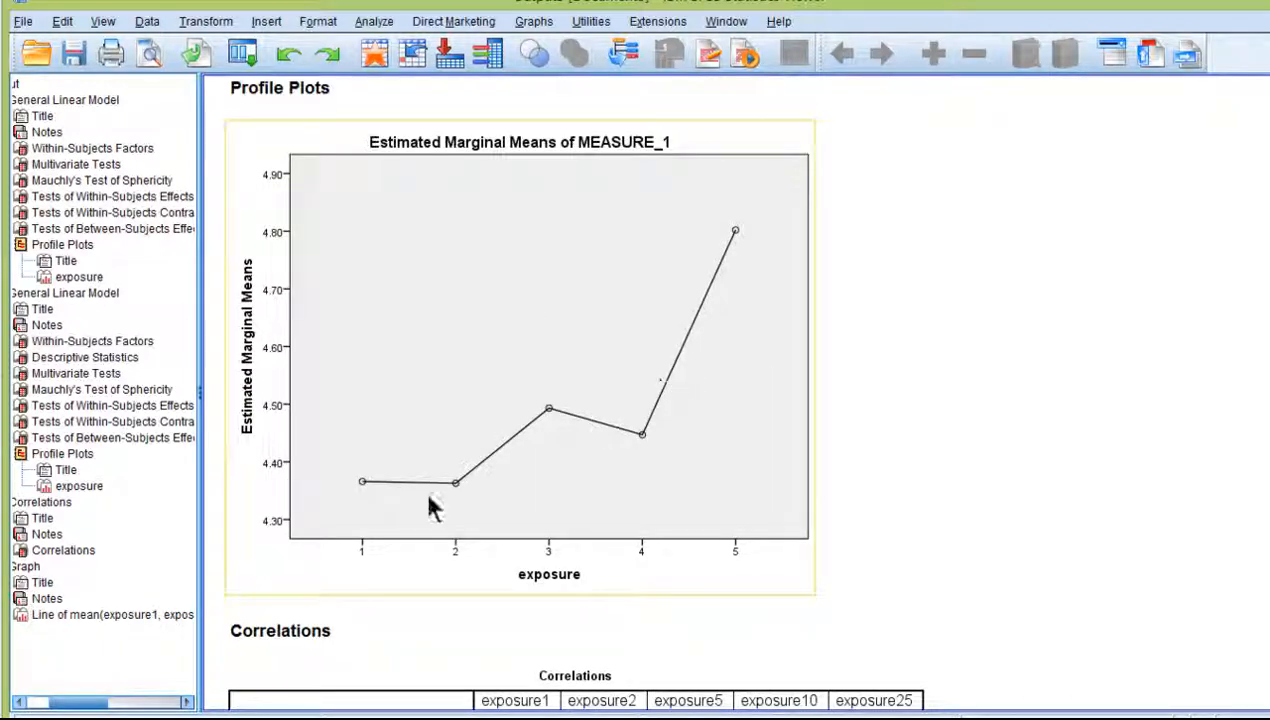